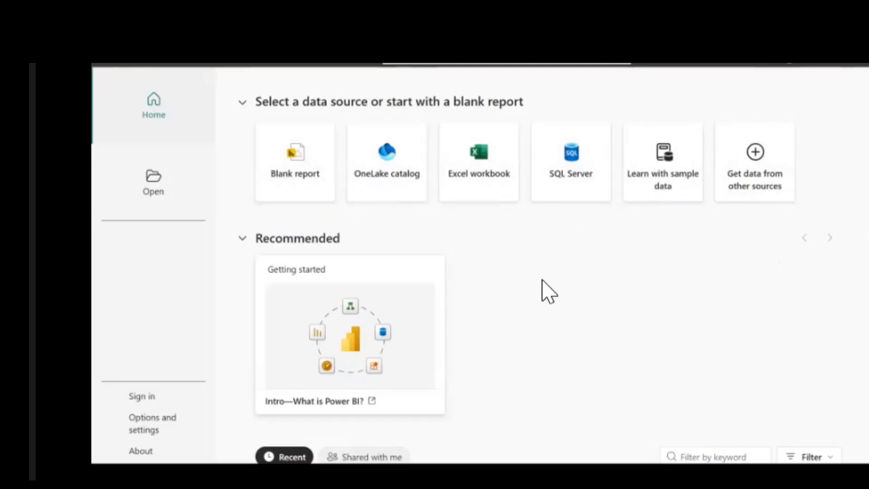
Connect to the Superstore CSV file in the Power BI Course folder as a Text/CSV data source.
left_click(768, 203)
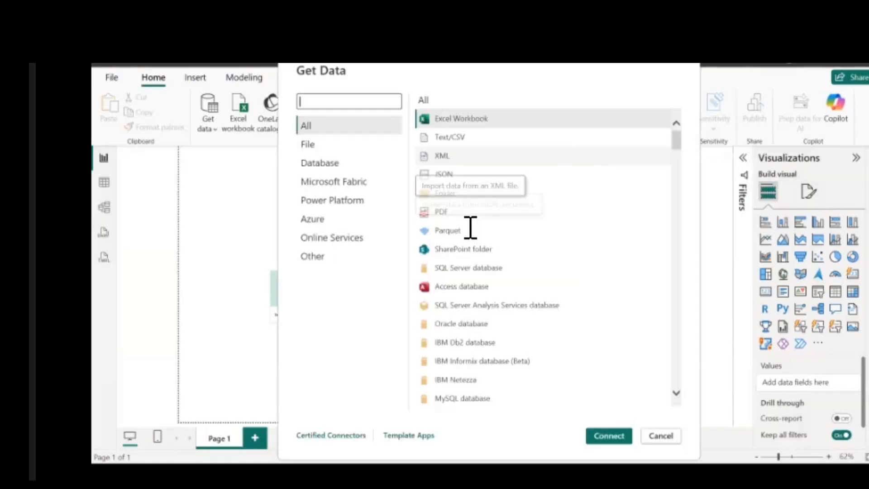
left_click(487, 142)
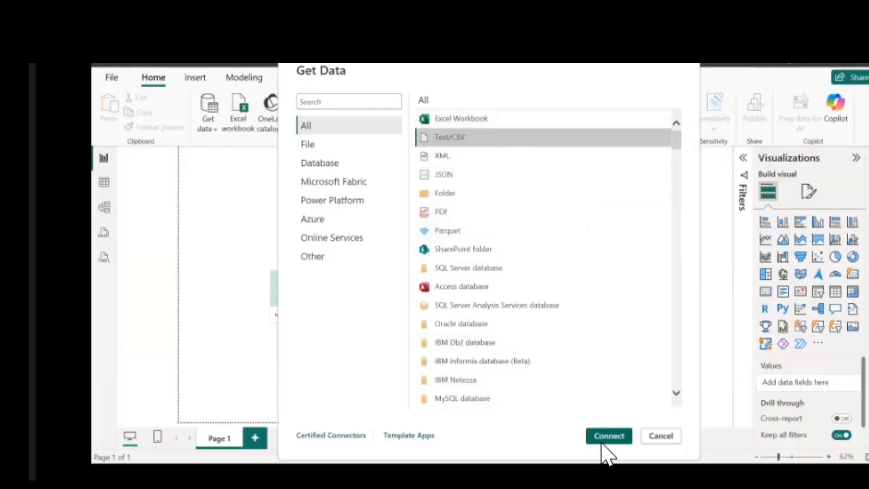
left_click(603, 442)
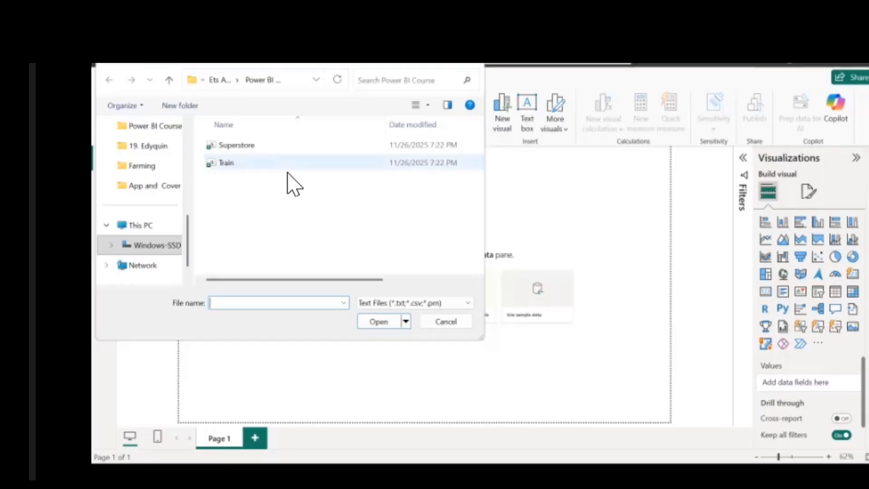
left_click(265, 151)
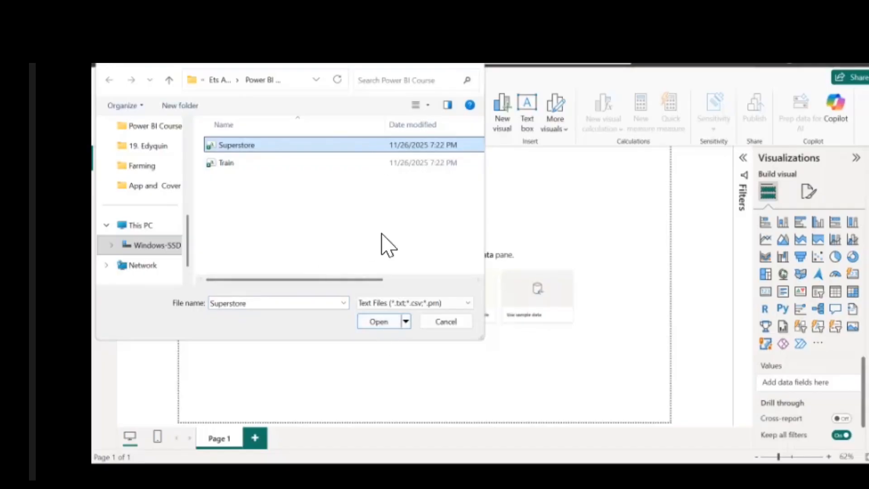
left_click(387, 328)
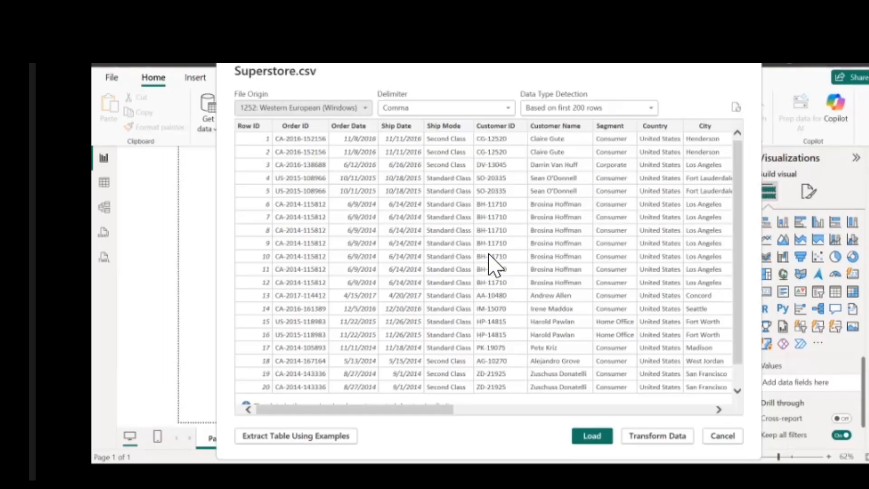
Examine the Superstore.csv preview across all its columns, along with the available file origin and delimiter options.
scroll(494, 266, "down", 1)
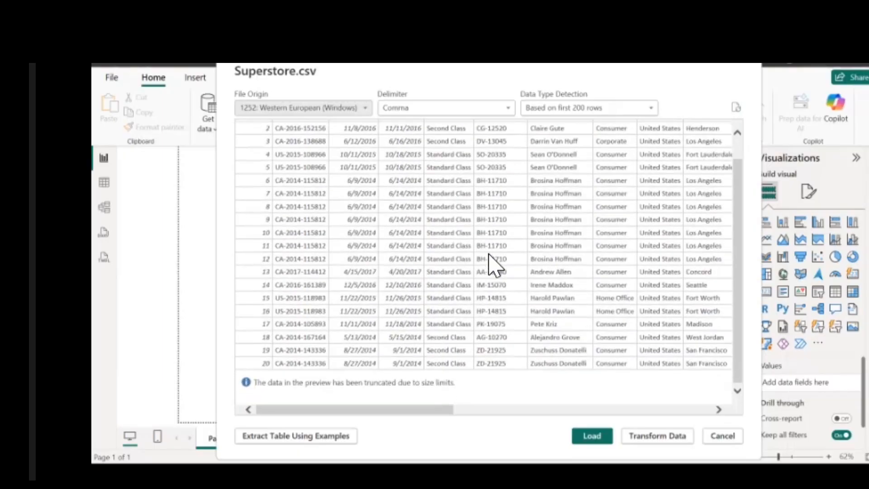
scroll(494, 266, "up", 1)
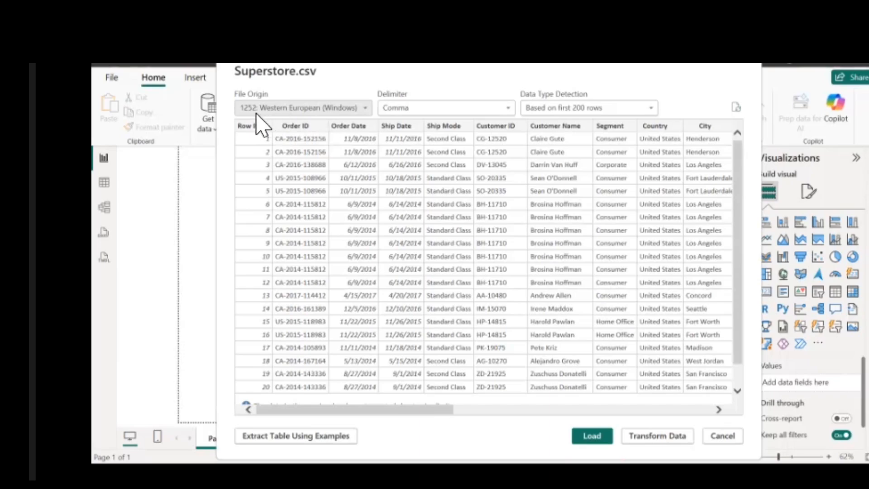
left_click(368, 114)
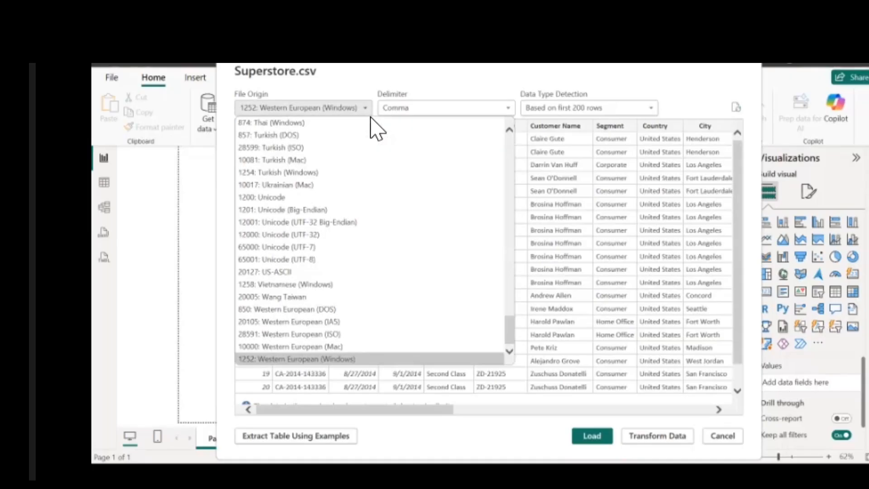
left_click(427, 107)
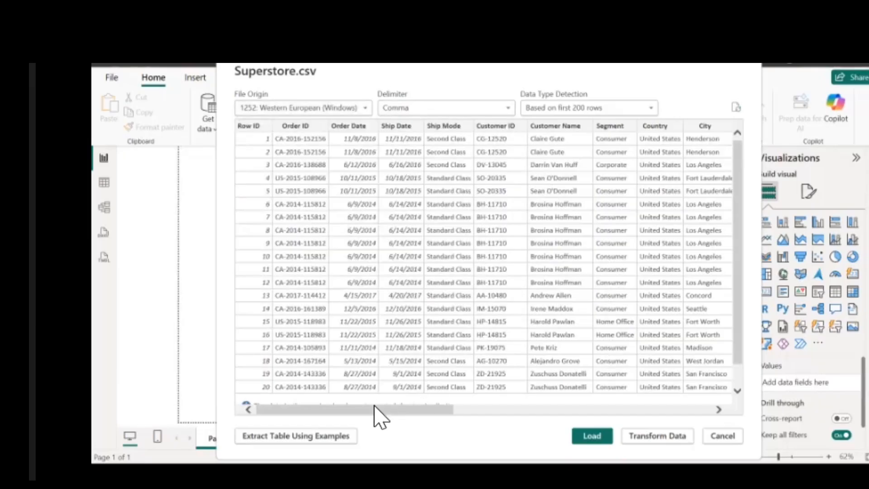
scroll(382, 431, "right", 5)
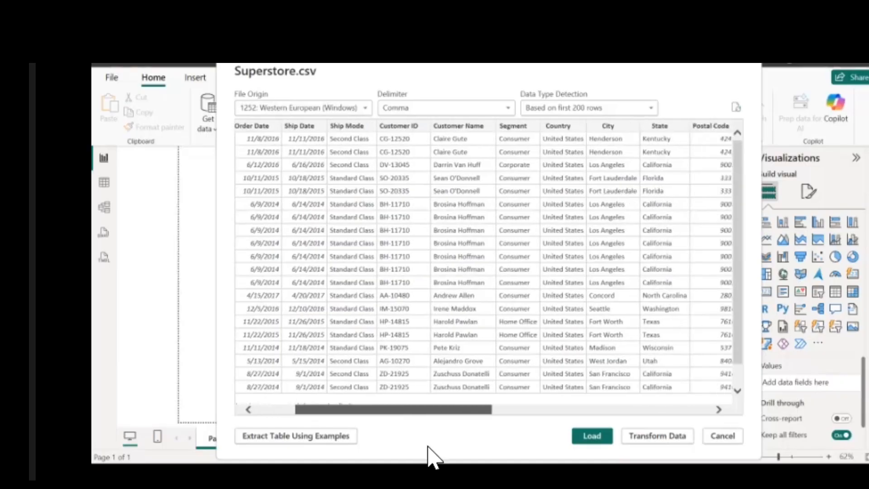
scroll(451, 409, "right", 5)
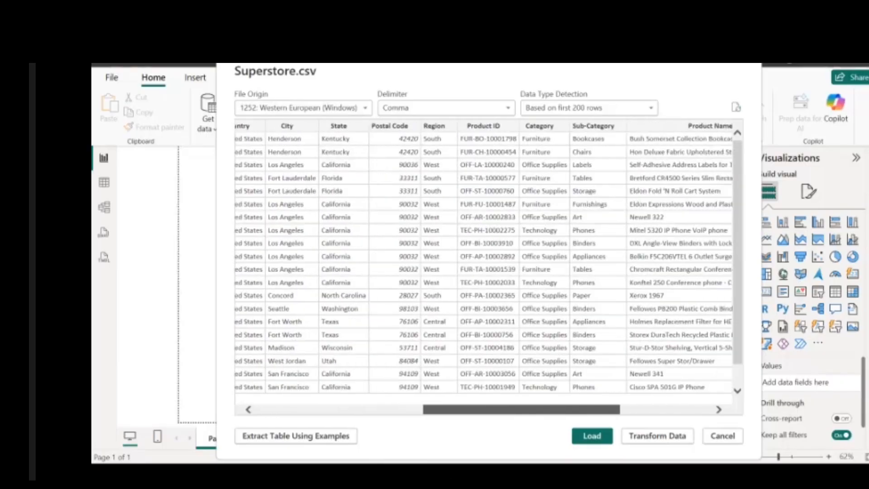
scroll(450, 409, "right", 3)
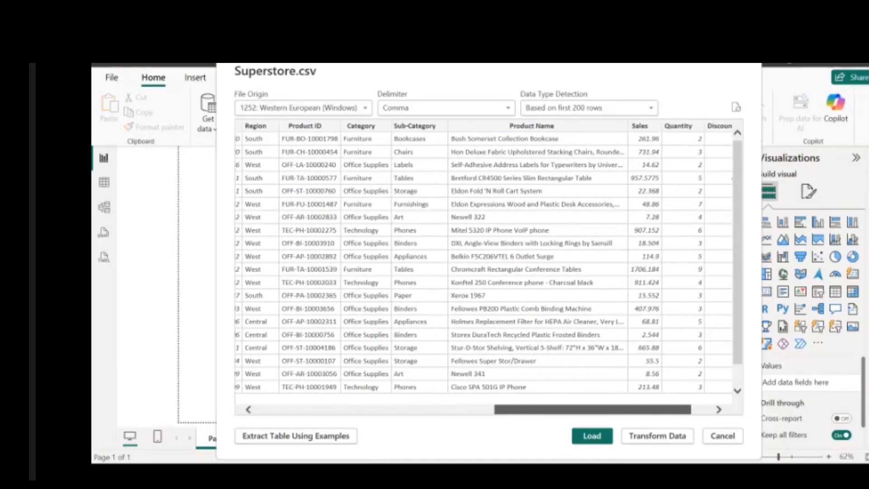
scroll(450, 410, "right", 2)
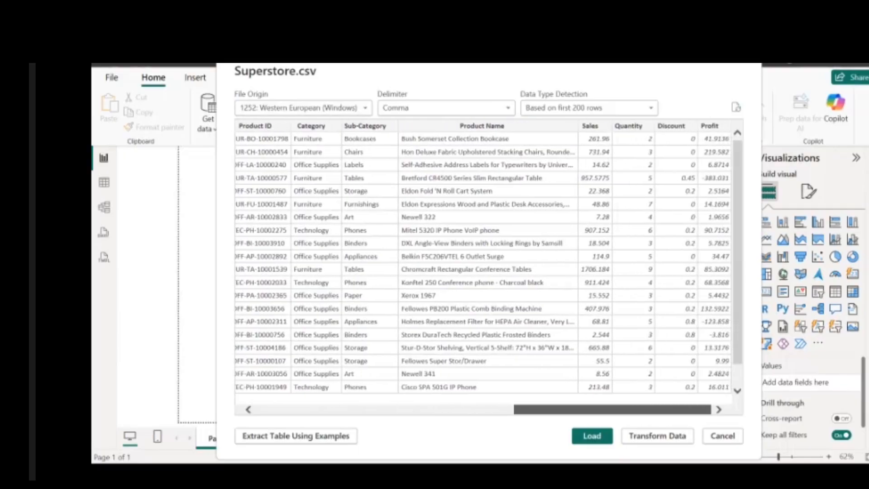
scroll(451, 409, "left", 10)
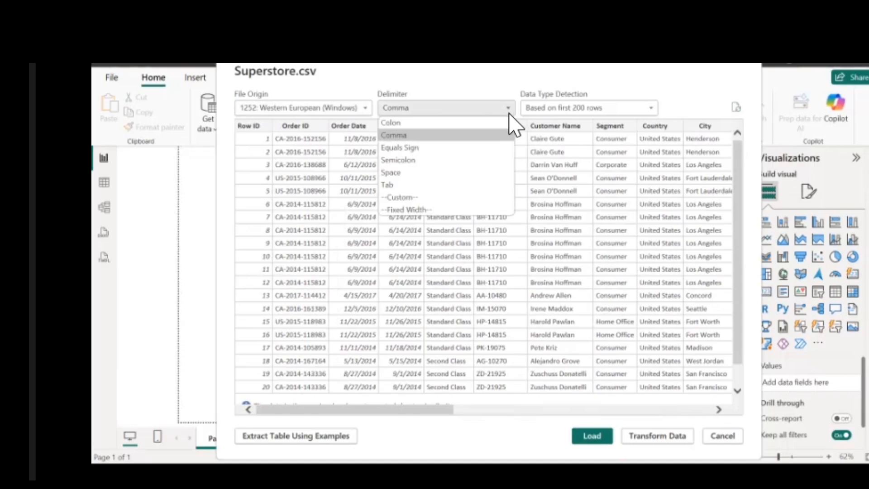
left_click(556, 154)
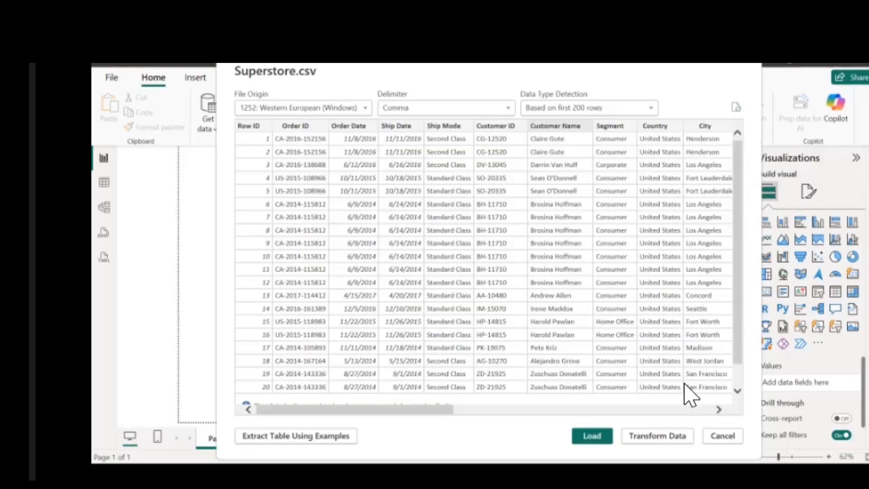
Open the Superstore data for transformation in the Power Query Editor and show the full Order Date value of row 17.
left_click(659, 441)
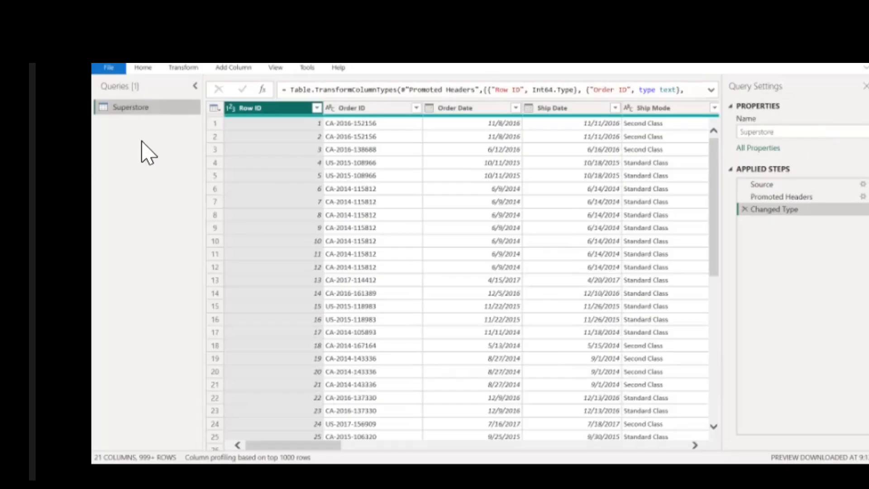
left_click(195, 86)
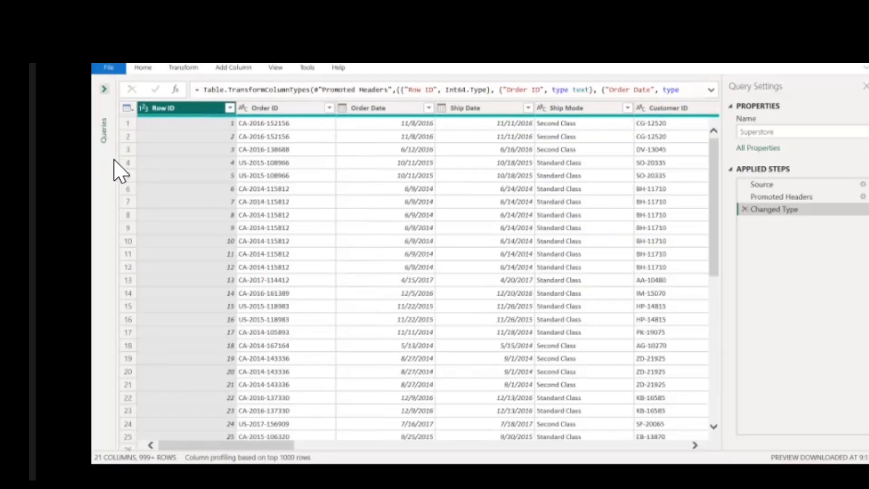
left_click(111, 92)
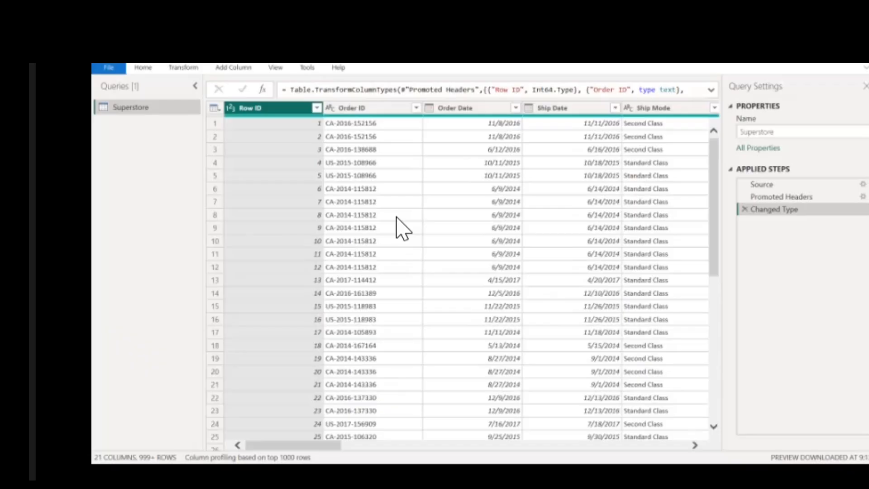
left_click(431, 332)
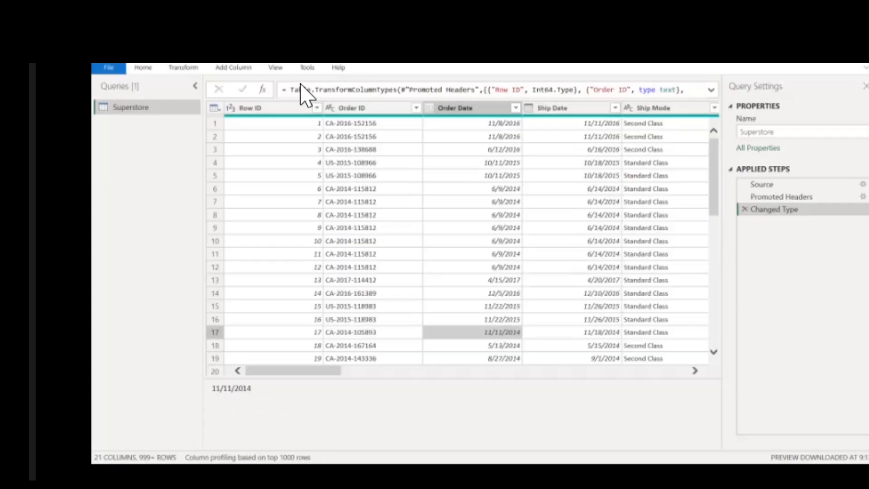
Look through the source types offered for a new query and the list of recently used sources.
left_click(144, 68)
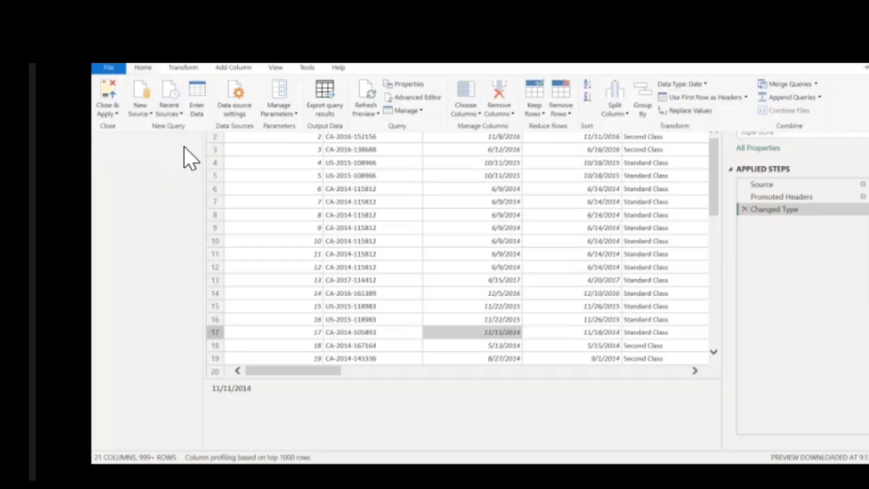
left_click(150, 129)
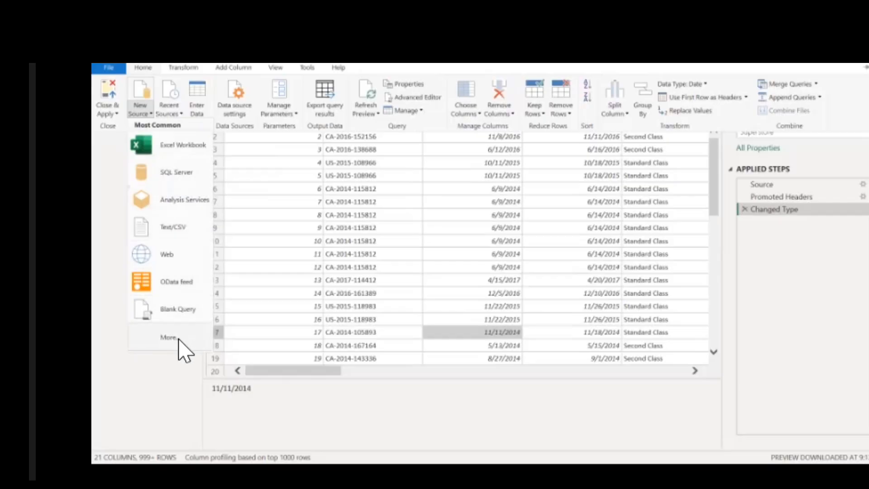
left_click(168, 110)
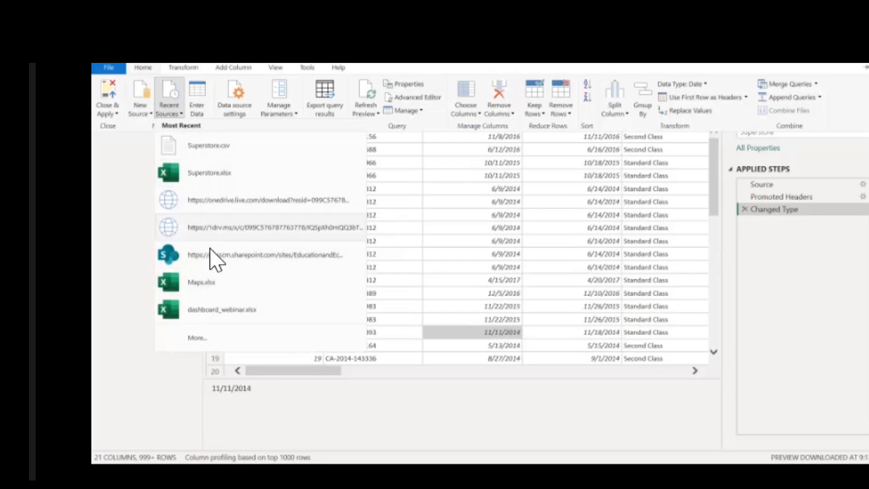
left_click(208, 113)
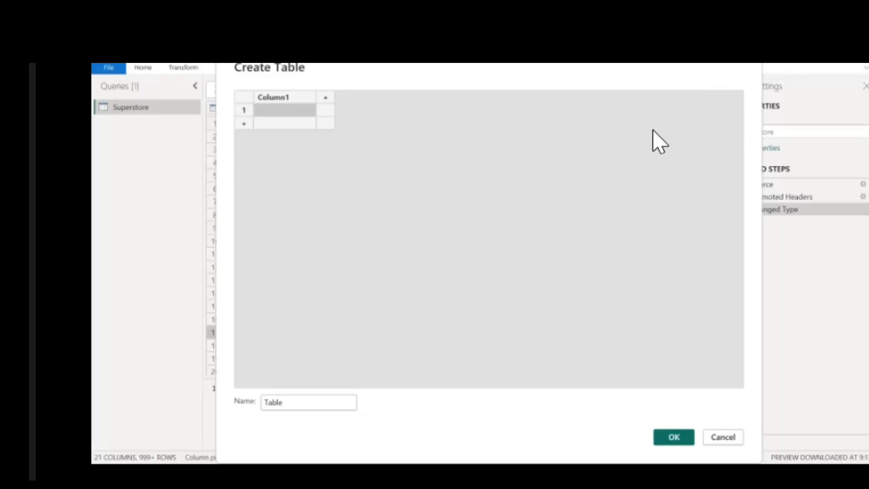
left_click(331, 105)
left_click(331, 105)
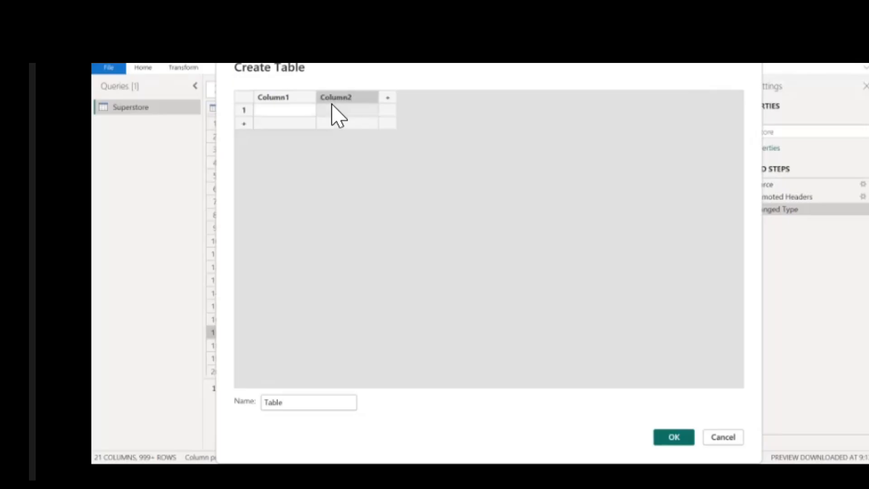
left_click(395, 108)
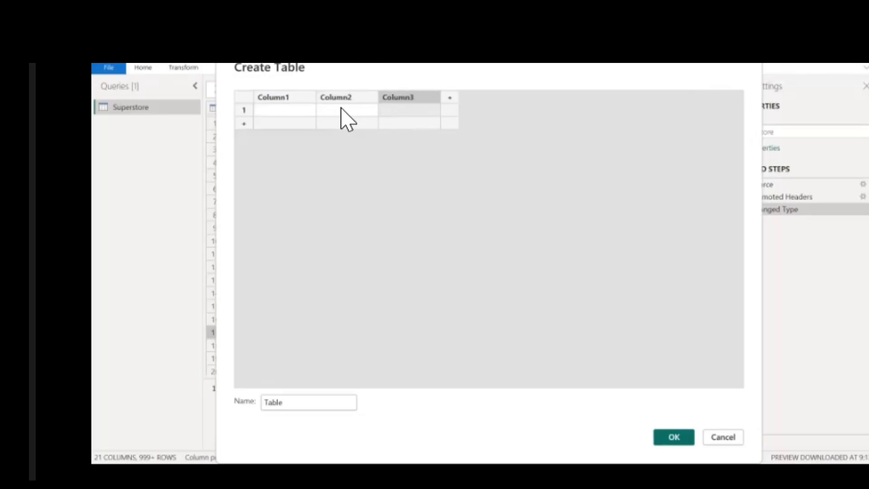
left_click(284, 98)
left_click(291, 110)
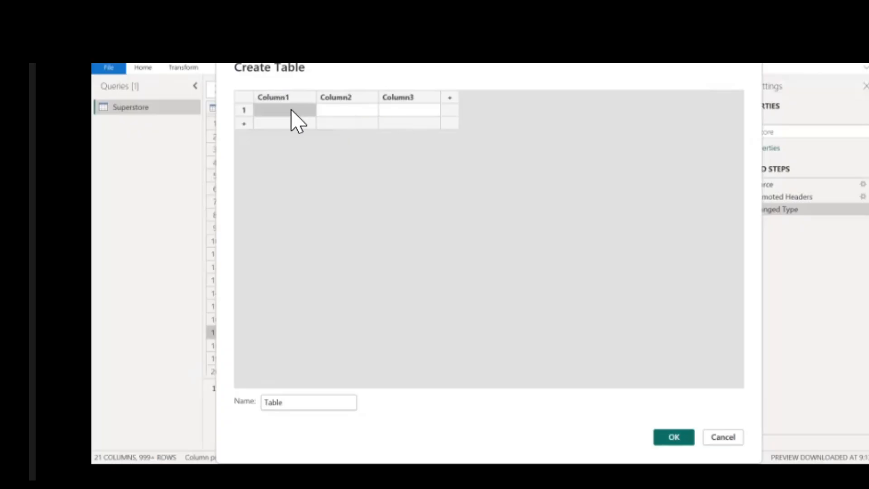
left_click(758, 58)
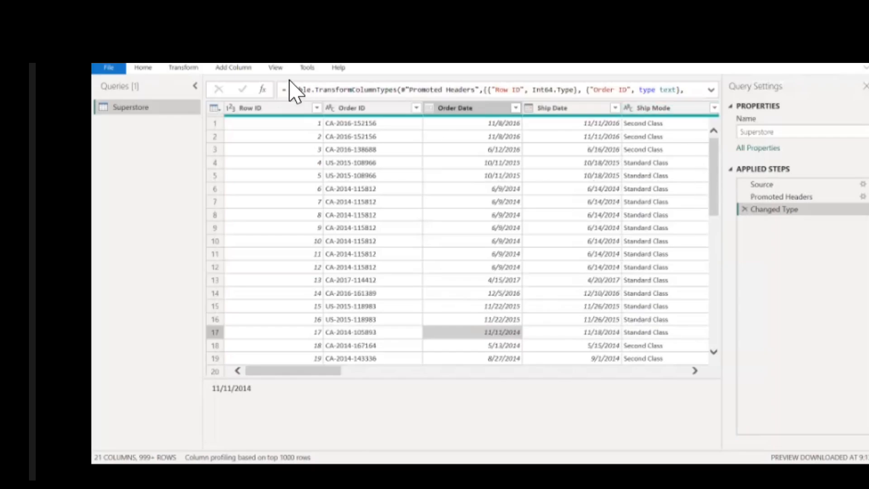
Review the data source settings of the current file and the parameter management options.
left_click(151, 71)
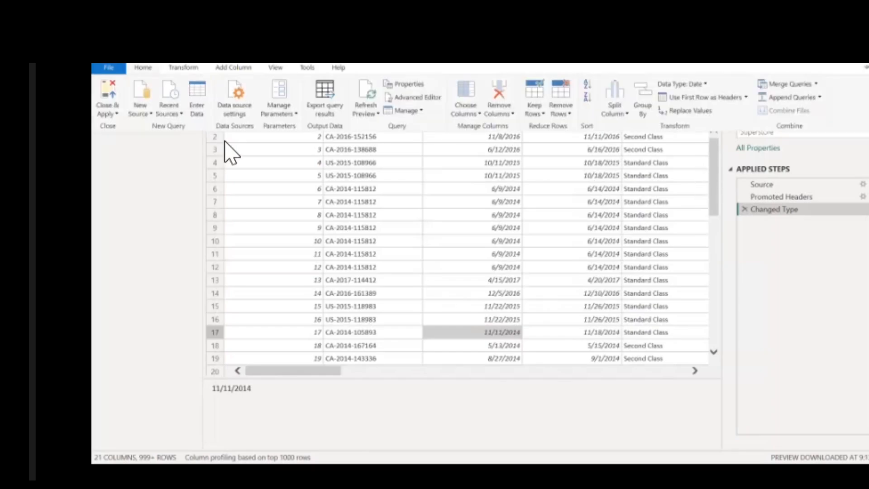
left_click(248, 115)
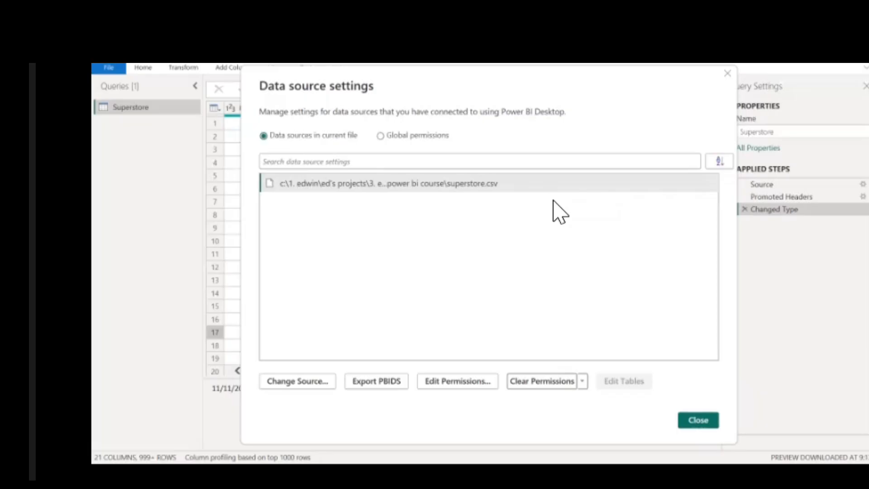
left_click(727, 74)
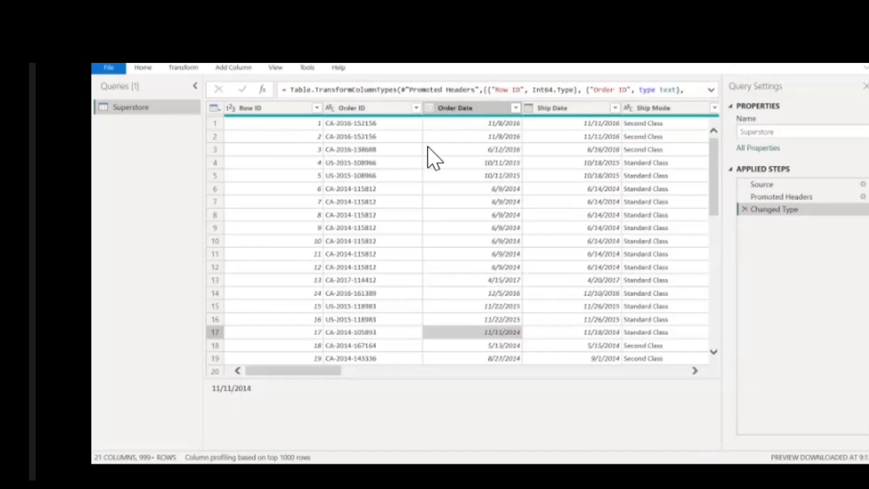
left_click(149, 70)
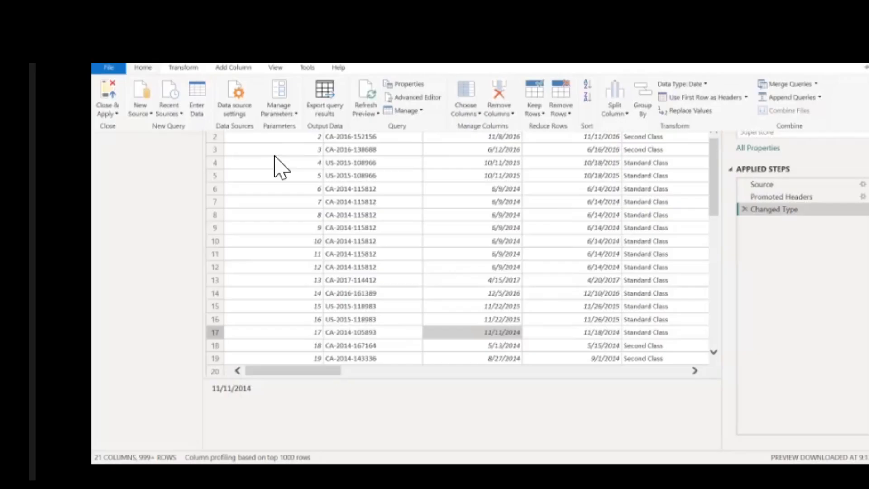
left_click(298, 117)
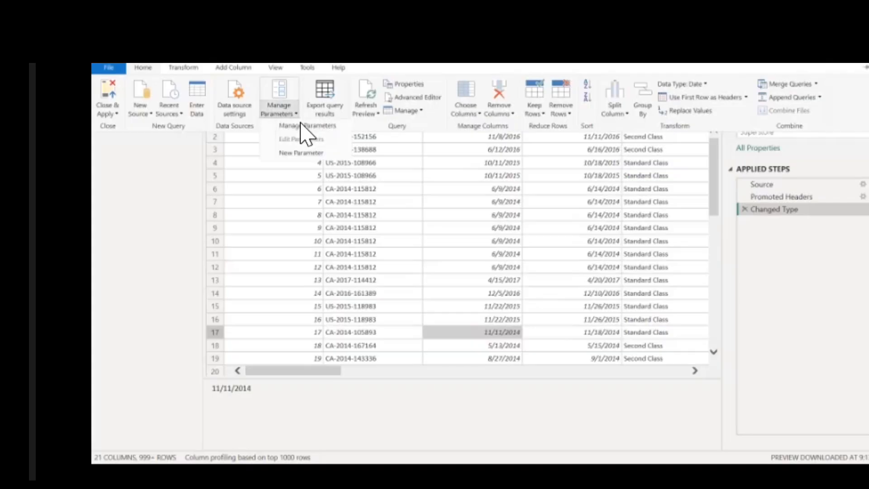
Try to export the query results of the Superstore query without signing in.
left_click(334, 116)
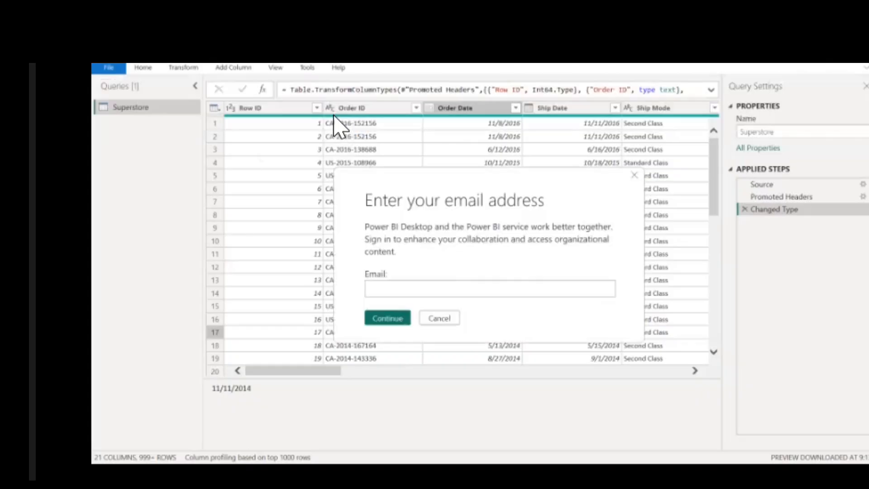
left_click(635, 175)
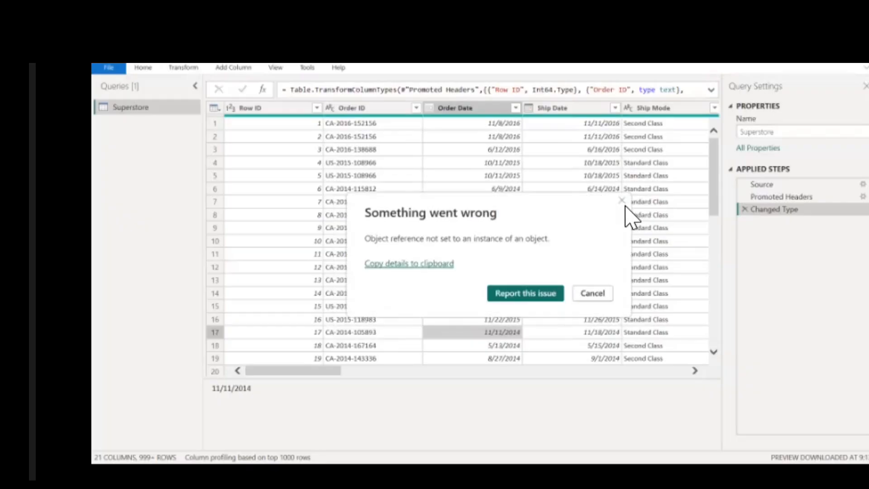
left_click(593, 294)
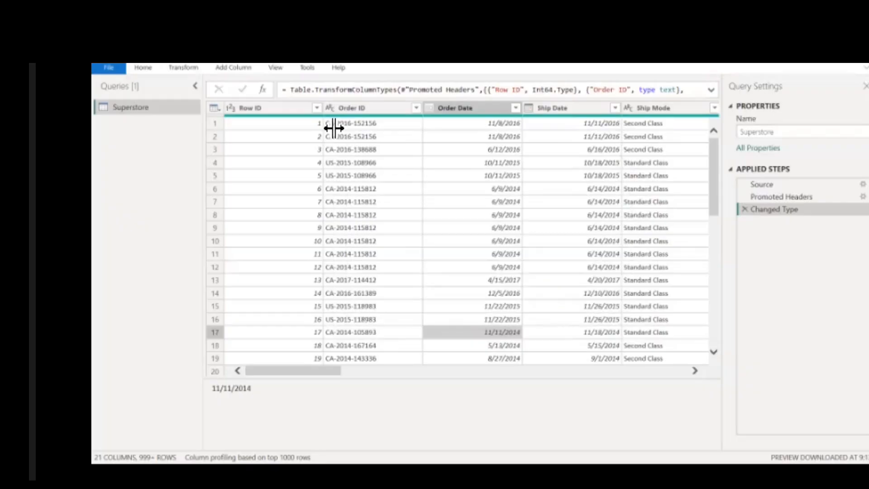
Select the whole Order Date column and review the Home commands available for it.
left_click(143, 68)
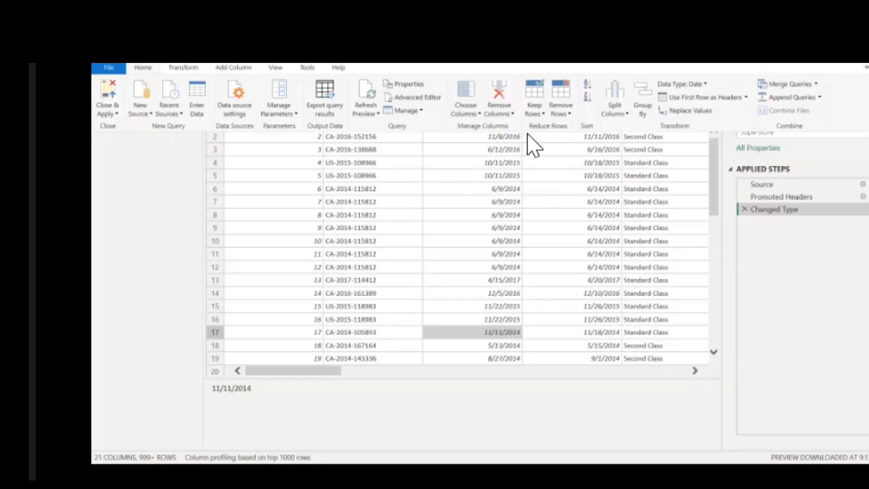
scroll(429, 168, "down", 1)
scroll(429, 169, "up", 1)
scroll(434, 180, "down", 1)
scroll(434, 180, "up", 1)
scroll(434, 180, "down", 1)
scroll(435, 180, "up", 1)
left_click(449, 111)
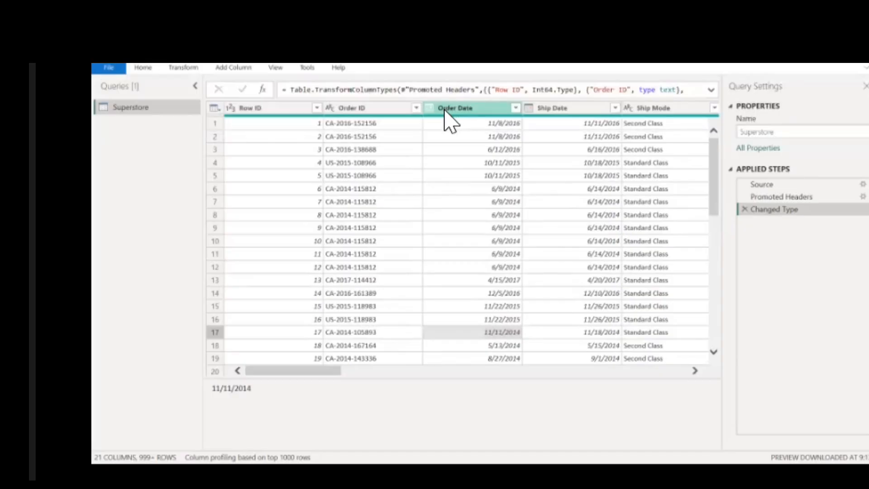
left_click(147, 70)
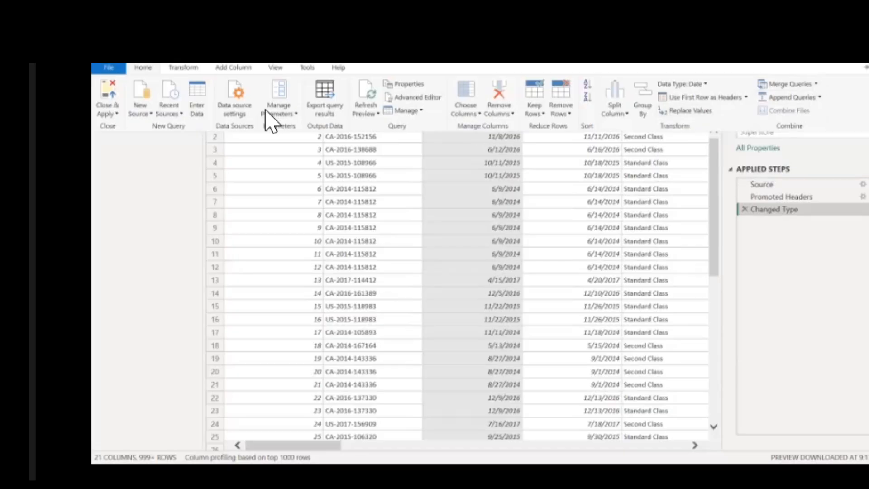
Look through the Transform commands for the Order Date column, including the text Format and Statistics options.
left_click(191, 72)
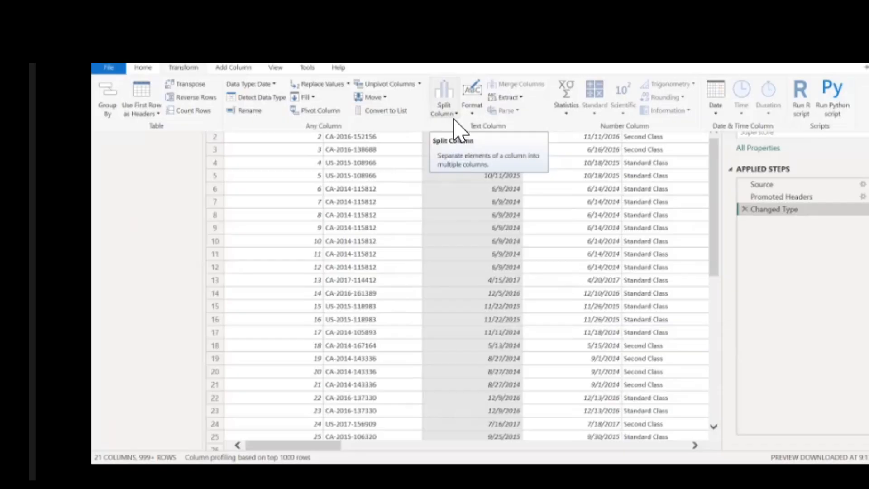
left_click(476, 115)
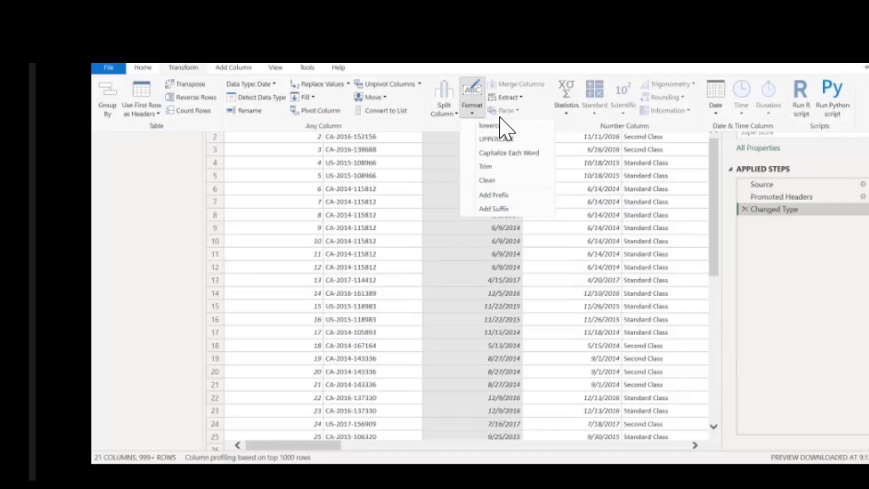
left_click(571, 115)
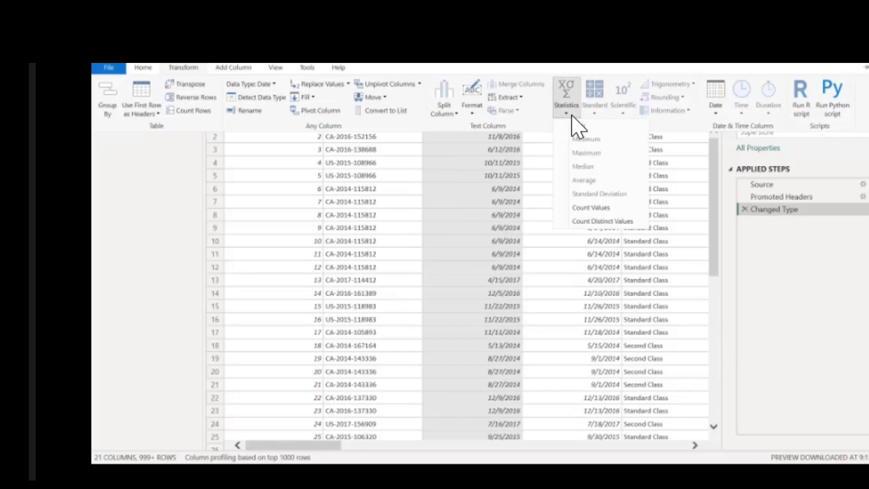
left_click(595, 118)
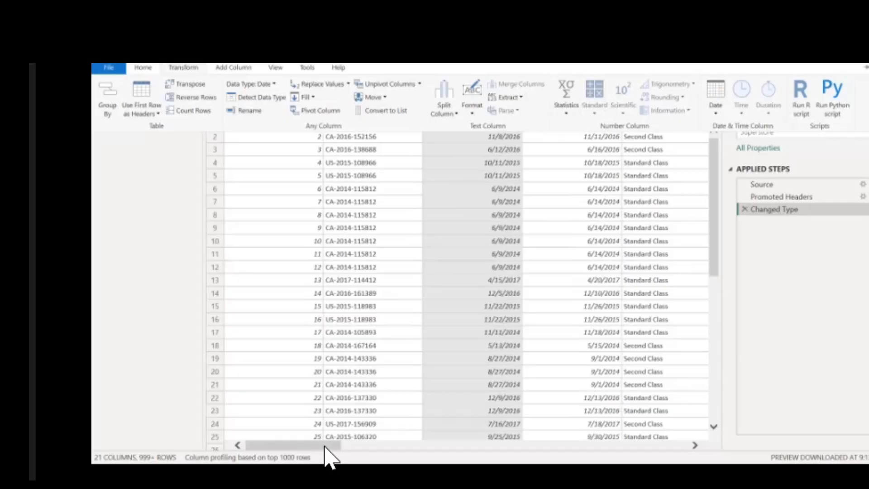
Select the Sales column and look through its Standard, Scientific and Trigonometry transform operations.
left_click_drag(325, 447, 632, 447)
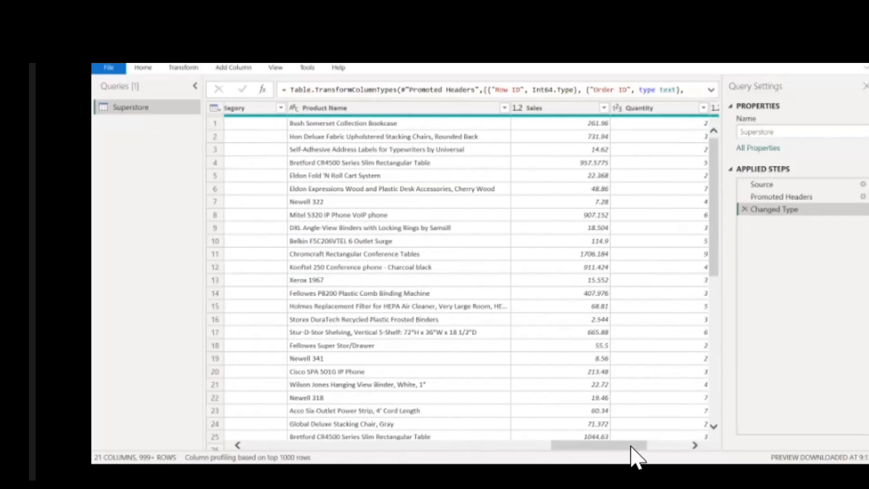
left_click(581, 111)
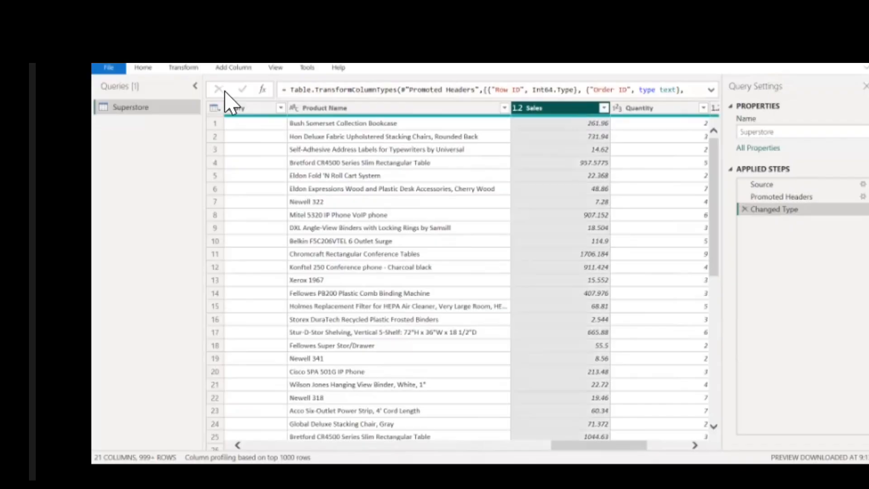
left_click(183, 68)
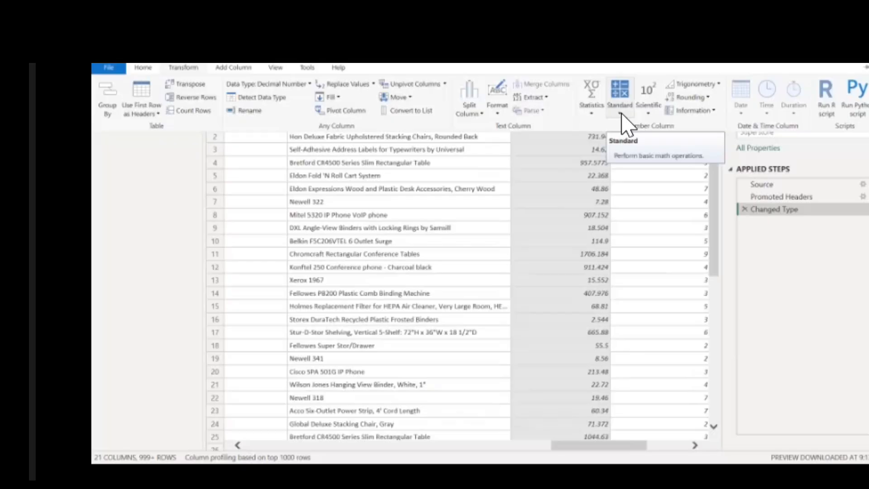
left_click(620, 113)
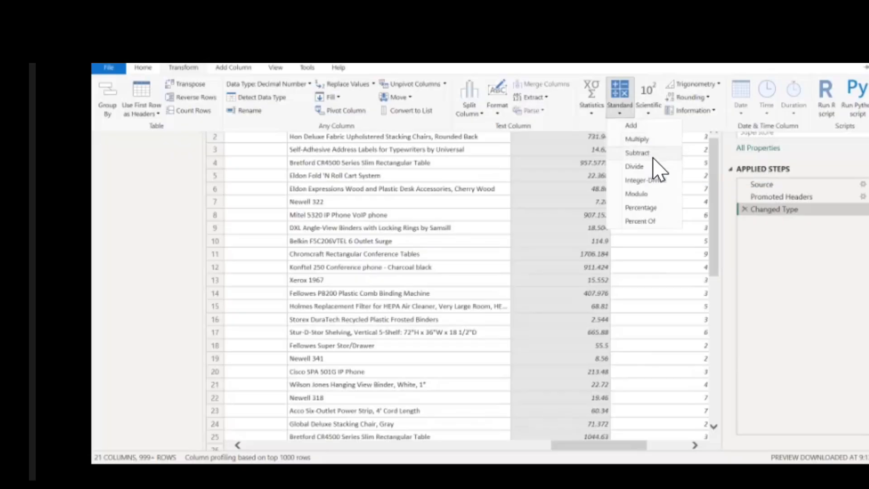
left_click(650, 114)
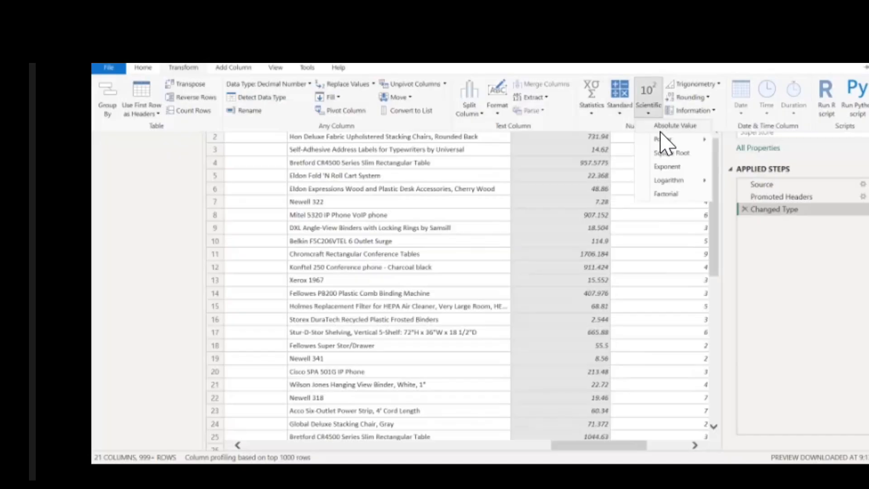
mouse_move(670, 145)
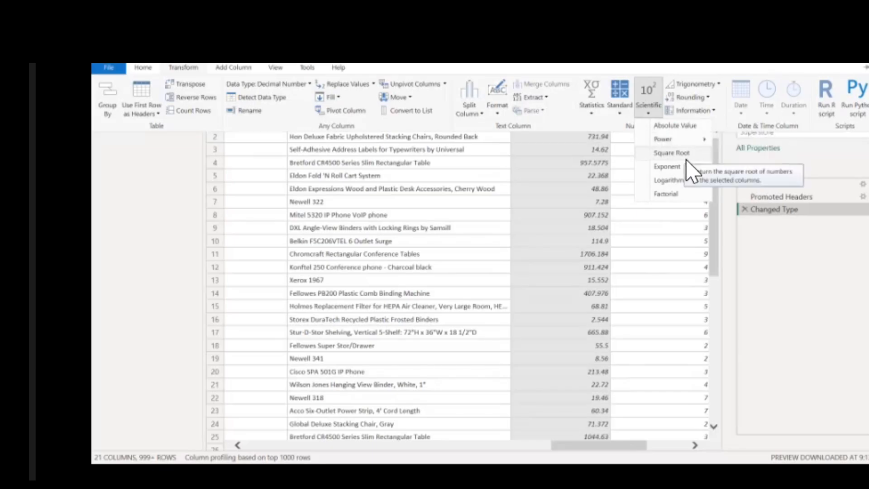
left_click(719, 86)
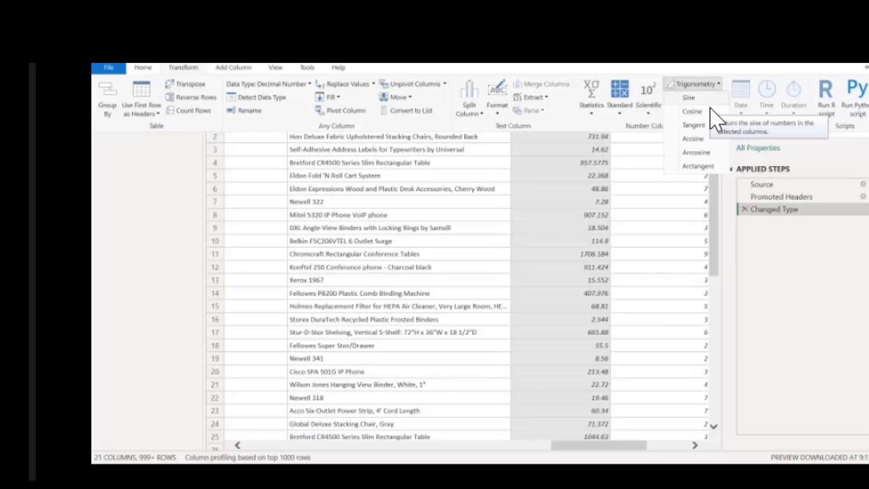
left_click(736, 111)
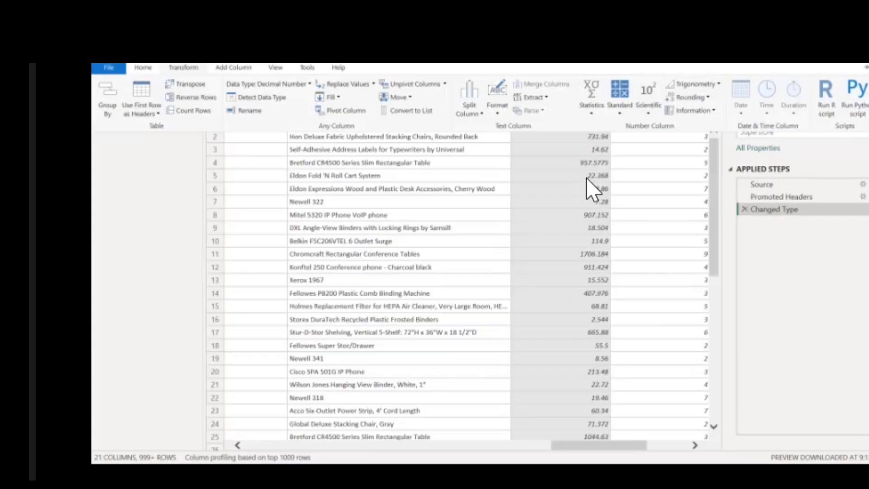
left_click(610, 223)
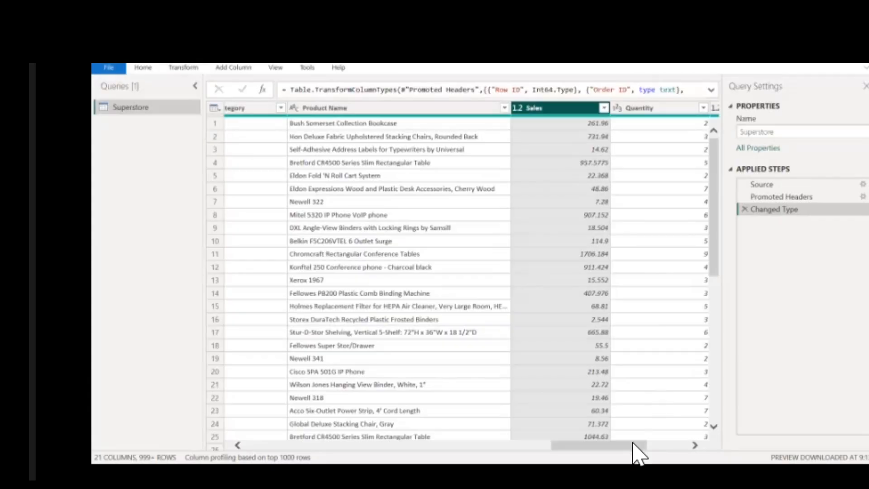
Select the Order Date column again and look through the Date transformations offered for it.
left_click_drag(626, 455, 311, 370)
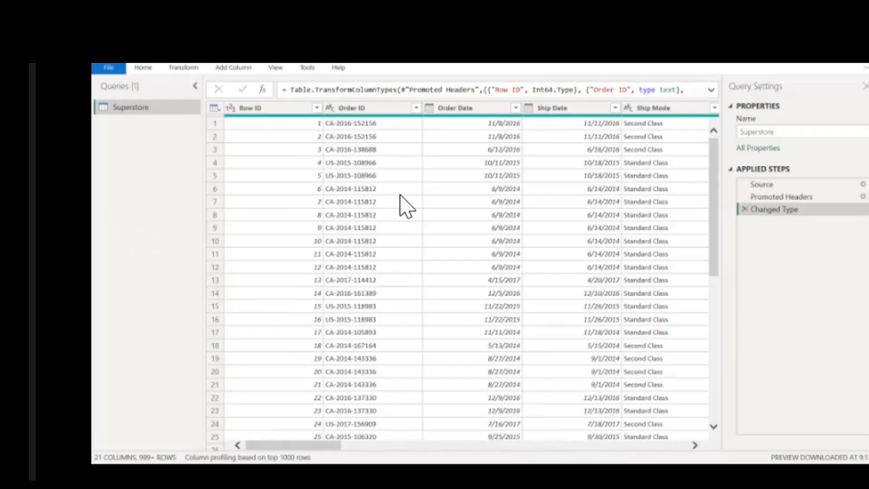
left_click(479, 112)
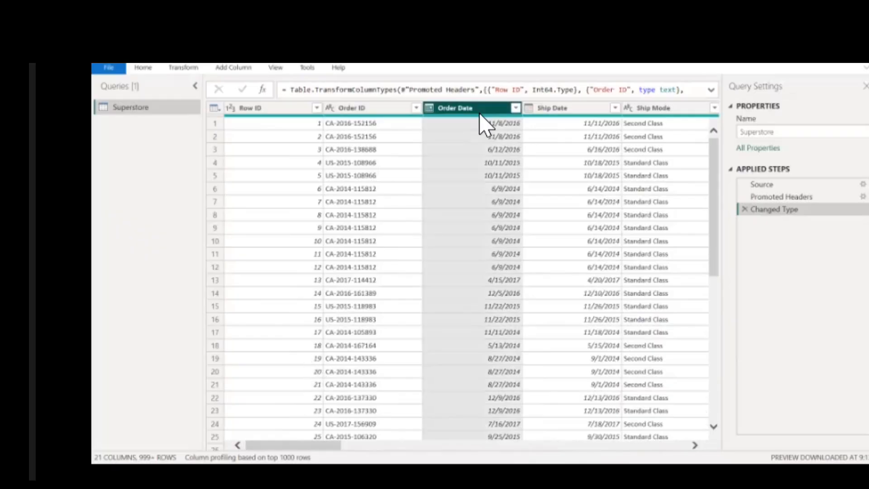
left_click(183, 68)
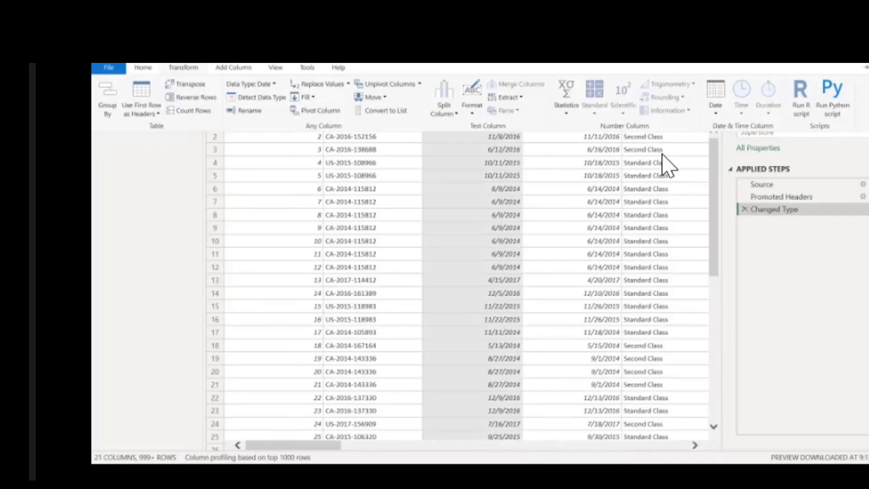
left_click(716, 113)
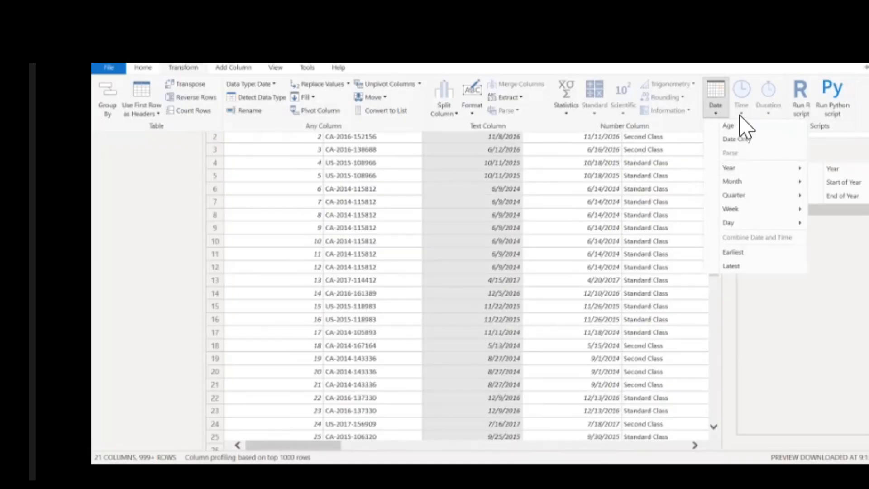
View the script transformation options and open the Run Python script editor, closing it without entering a script.
left_click(809, 118)
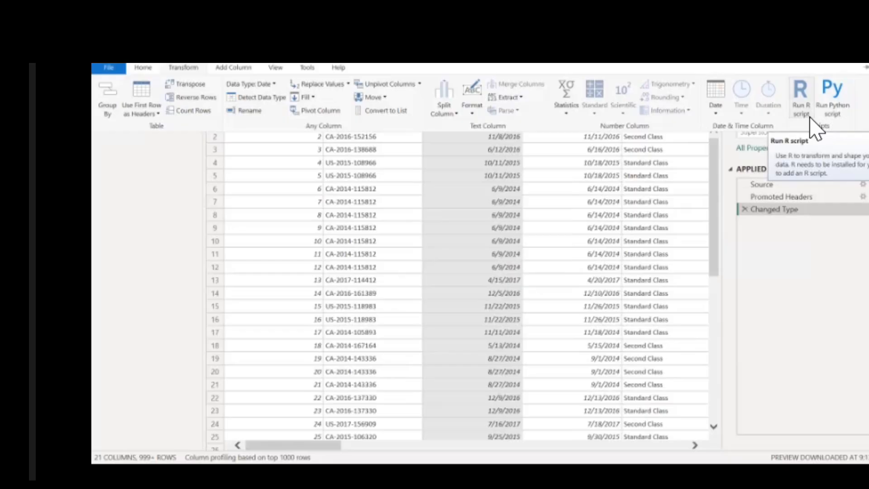
left_click(834, 116)
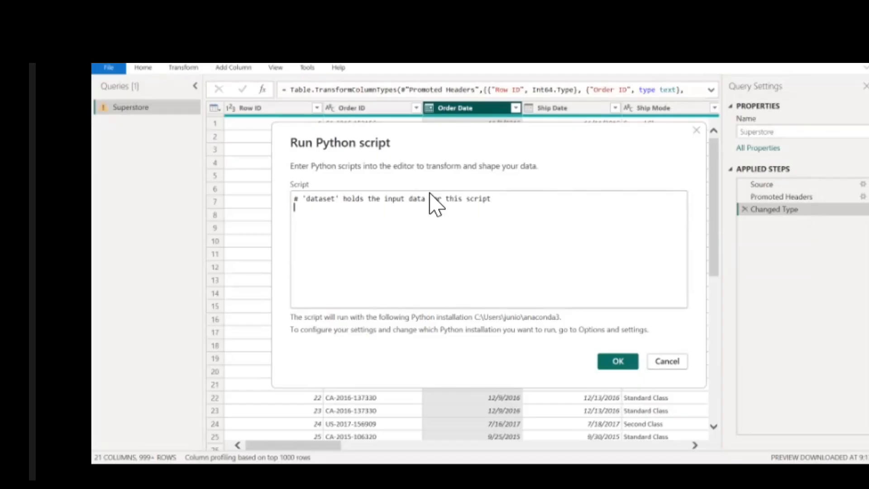
key("Escape")
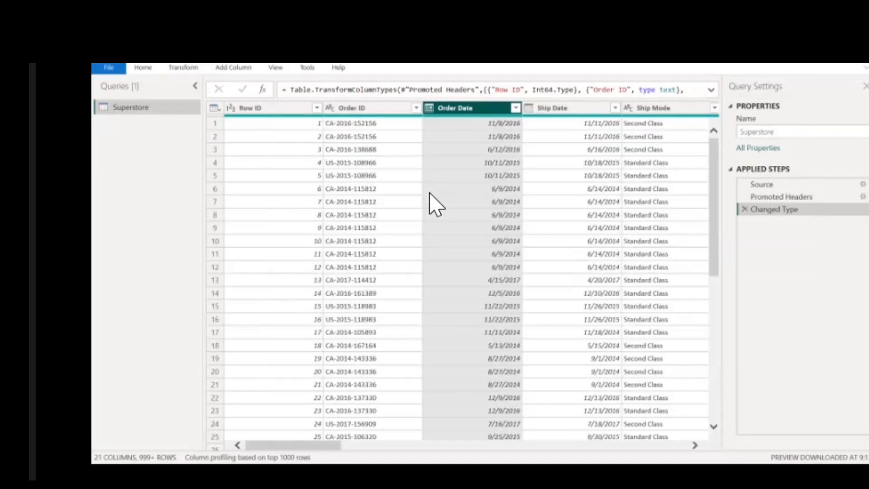
Review the Add Column, View and diagnostic Tools commands of the query editor.
left_click(233, 72)
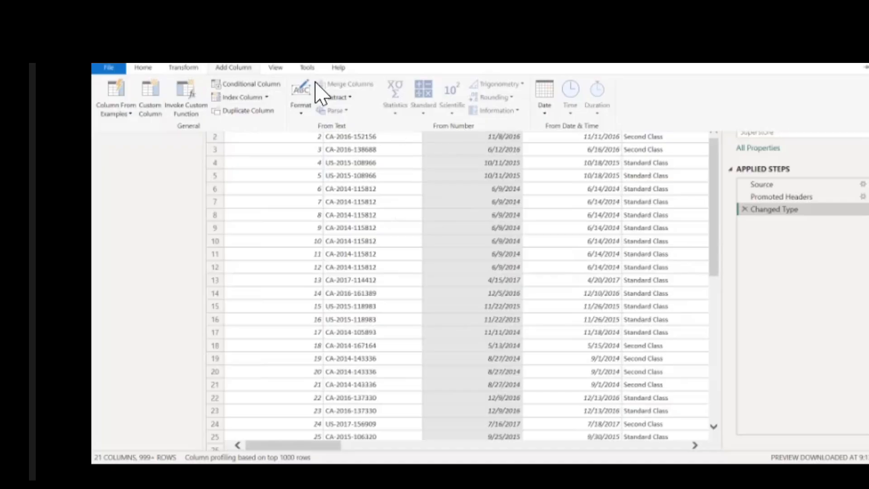
left_click(276, 67)
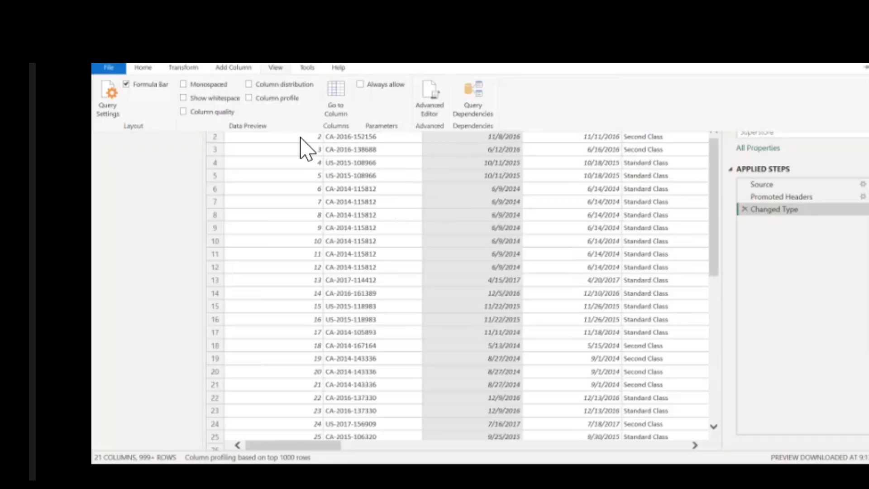
left_click(311, 69)
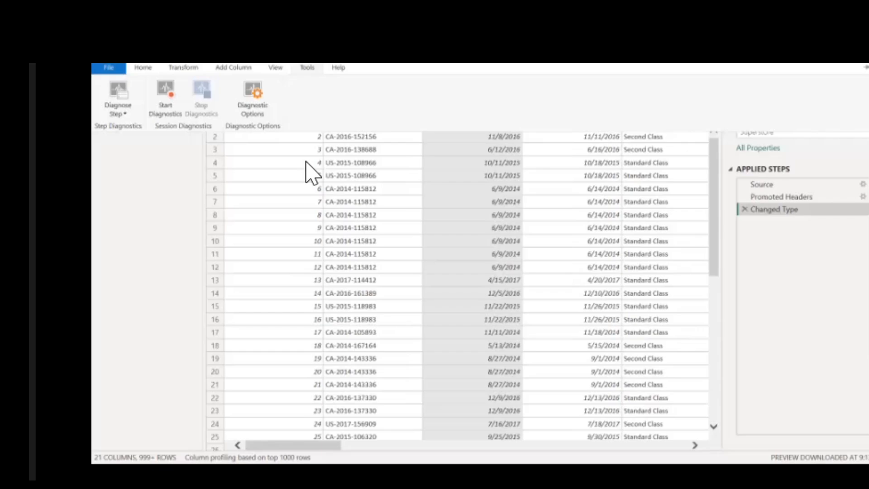
left_click(275, 219)
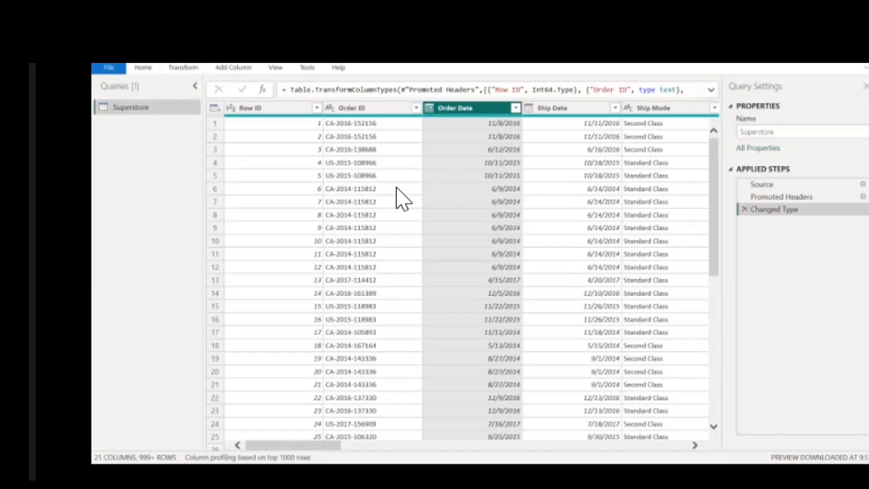
Browse the Superstore rows and show the full Row ID values of rows 13 and 12.
scroll(372, 185, "down", 3)
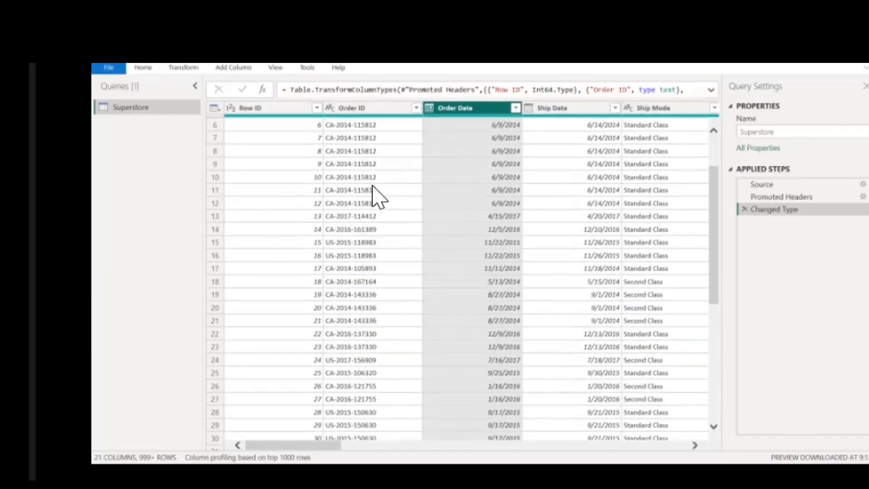
scroll(372, 186, "up", 3)
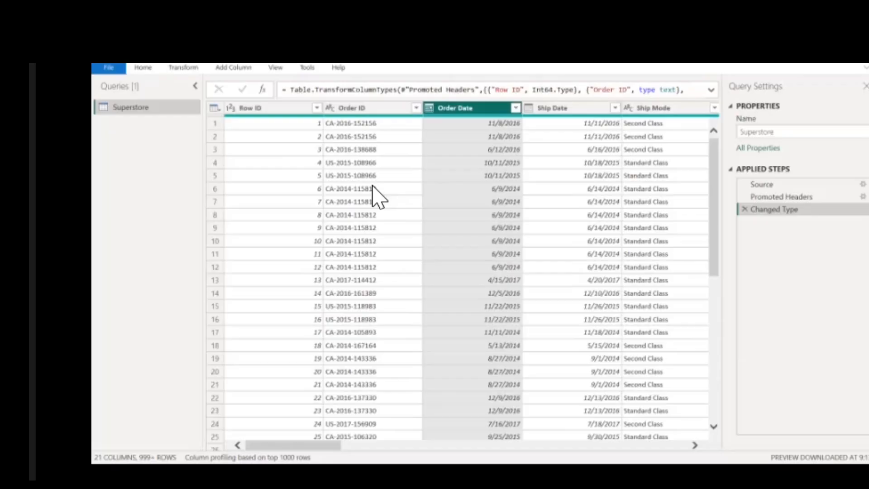
left_click(279, 124)
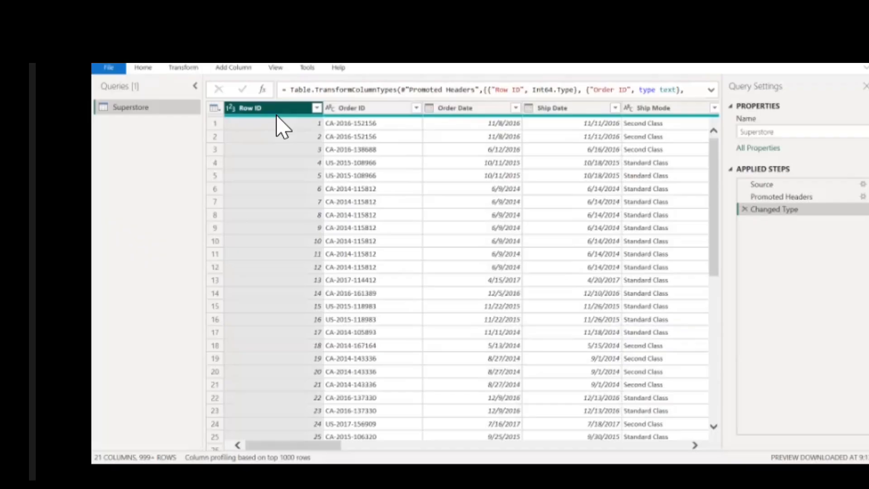
left_click(295, 286)
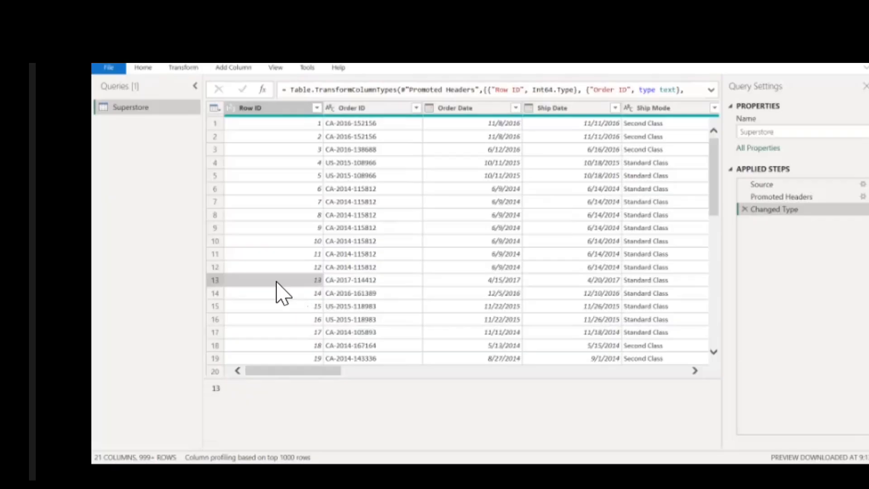
key("Up")
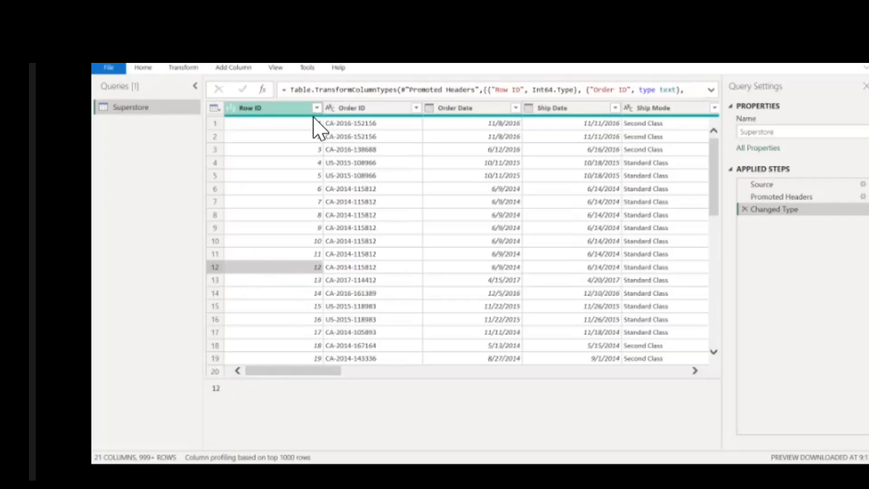
Select the Row ID column and look through its sort and filter options and its column actions.
left_click(297, 115)
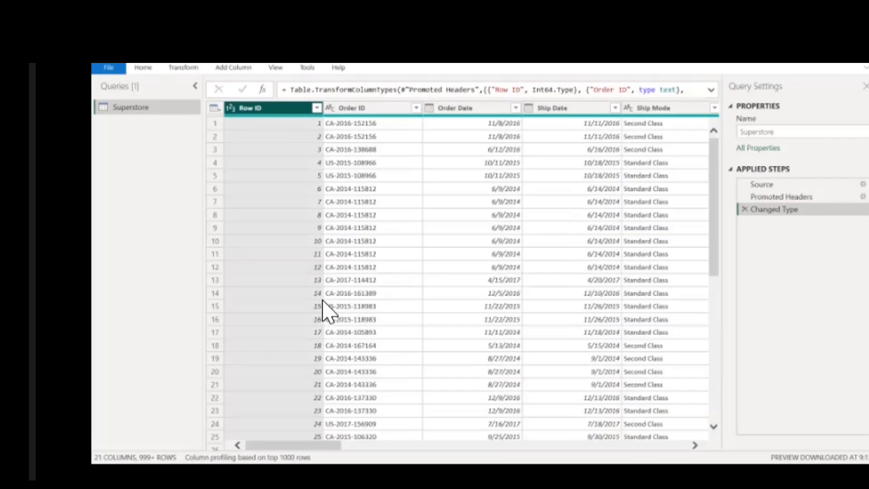
left_click(317, 107)
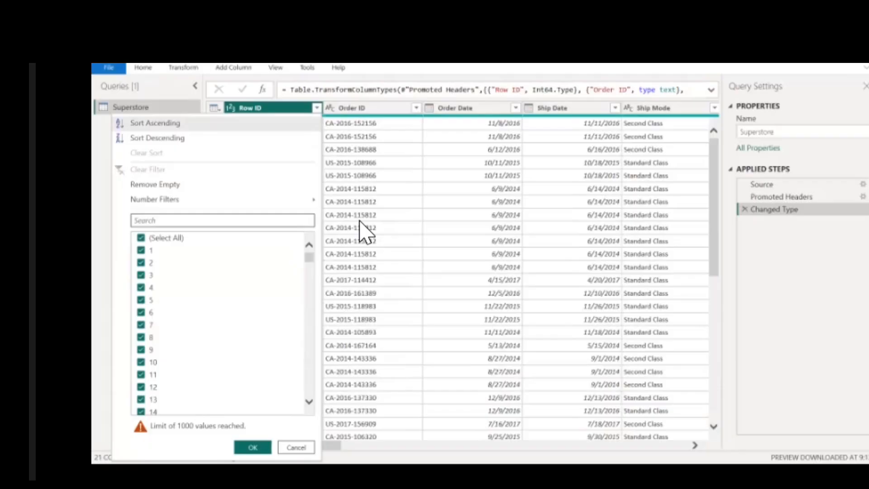
right_click(275, 109)
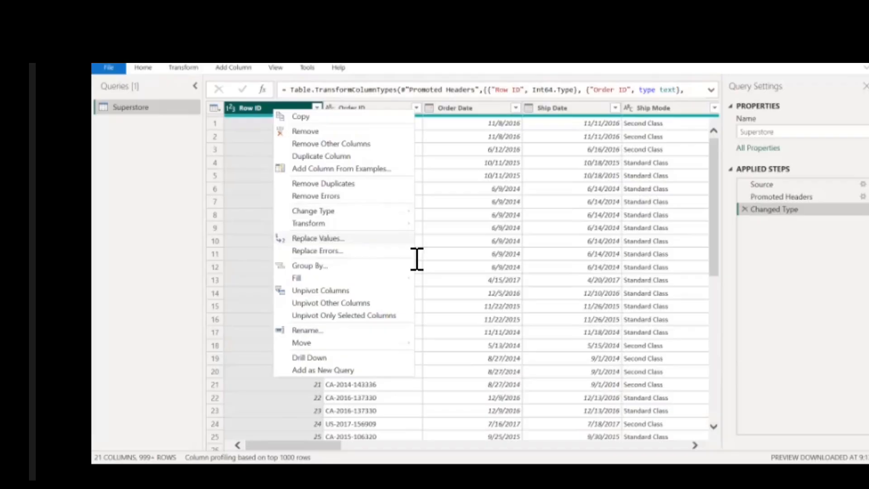
Try to replace the value 13 with "Thirteen" in the Row ID column.
key("Return")
type("13")
key("Tab")
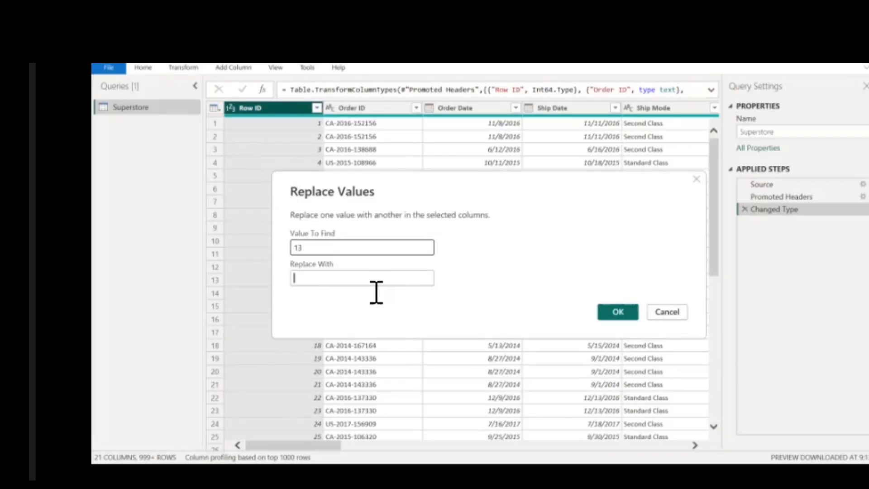
type("Thirteeen")
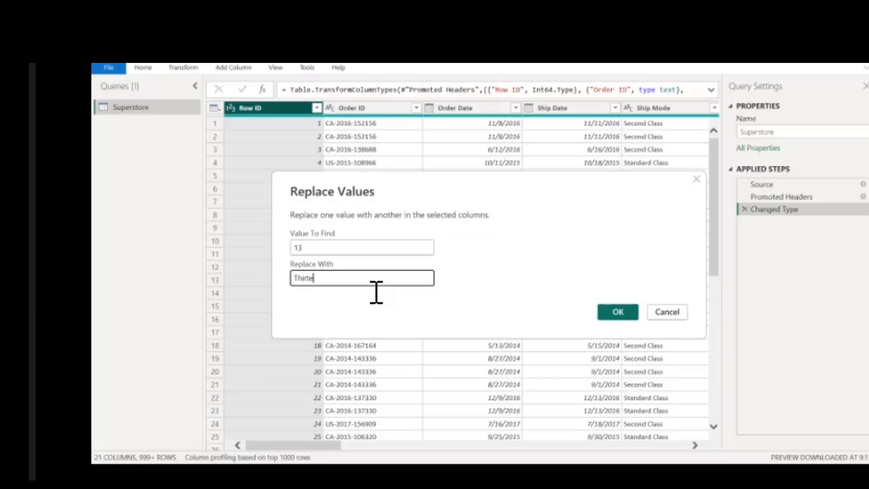
key("BackSpace")
key("BackSpace")
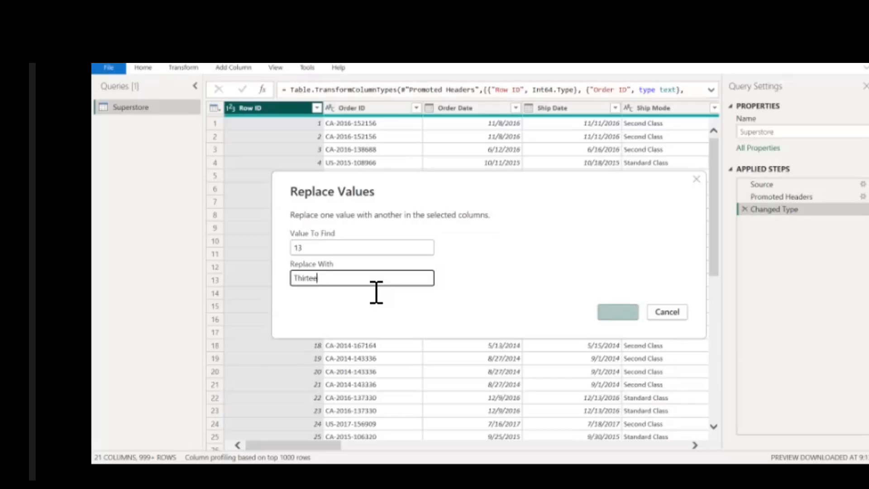
type("n")
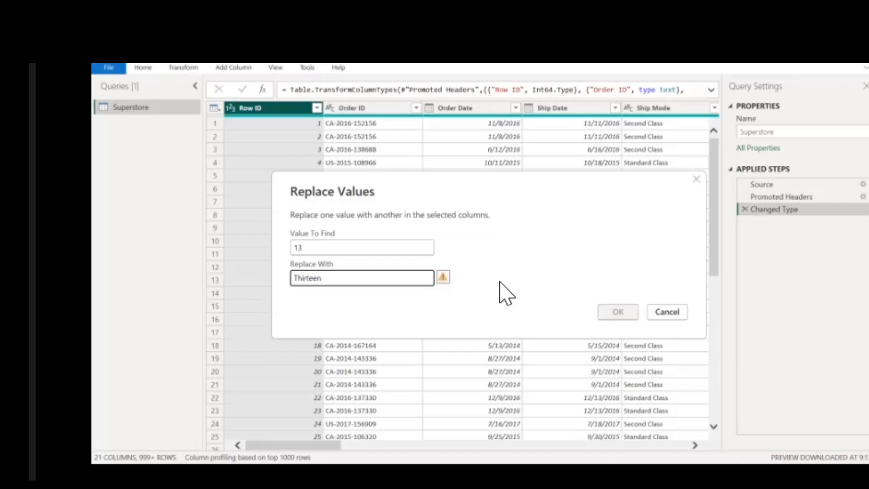
mouse_move(444, 278)
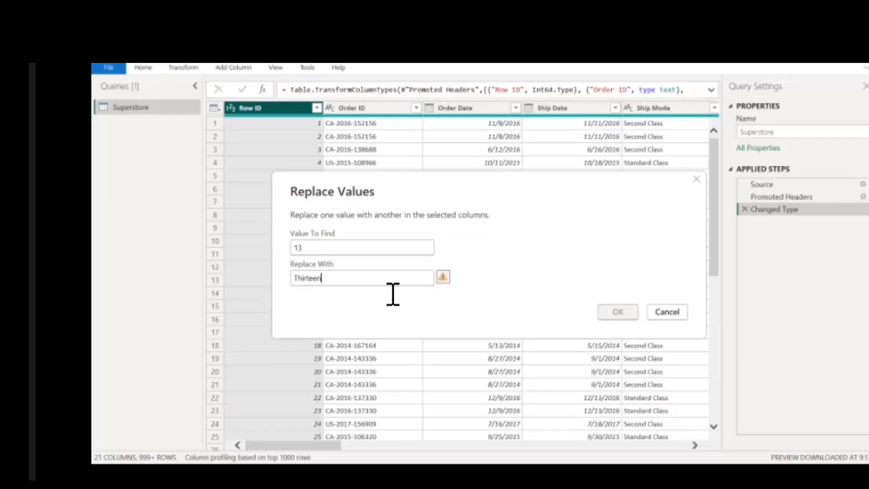
key("BackSpace")
key("BackSpace")
key("BackSpace")
key("BackSpace")
key("BackSpace")
key("BackSpace")
key("BackSpace")
key("BackSpace")
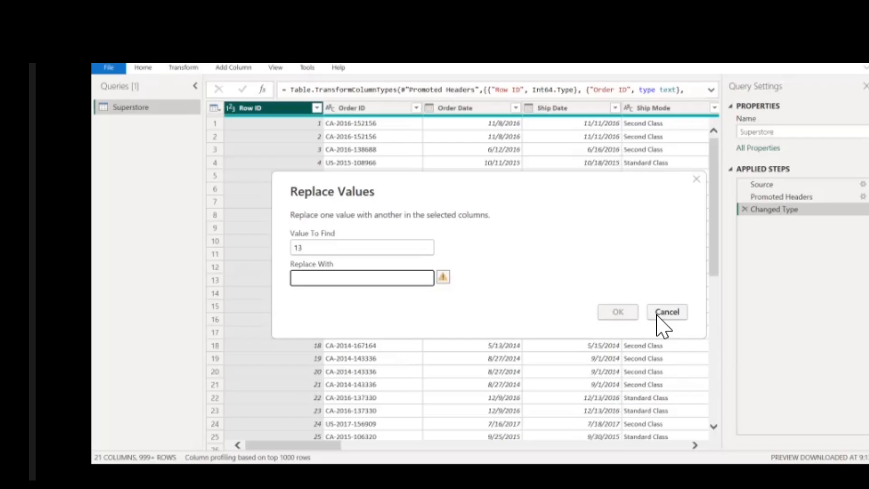
key("Escape")
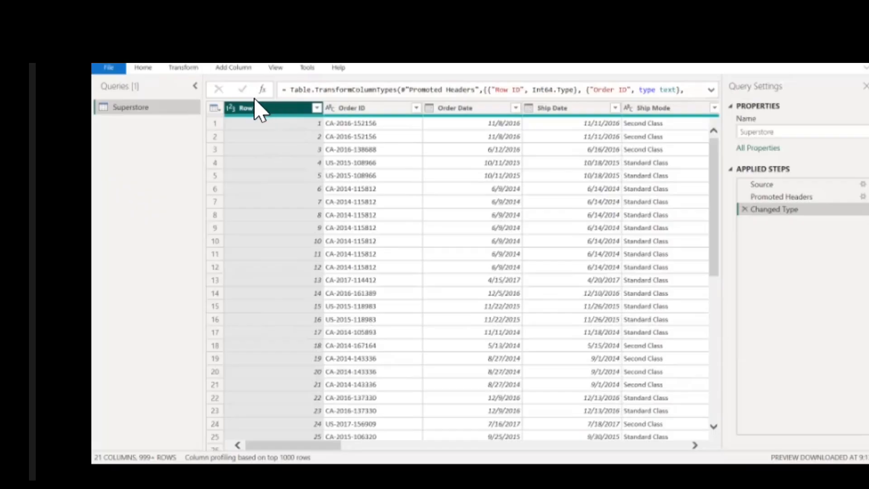
Turn on Column quality for the data preview and review the validity, error and empty figures of the Order ID column.
left_click(355, 166)
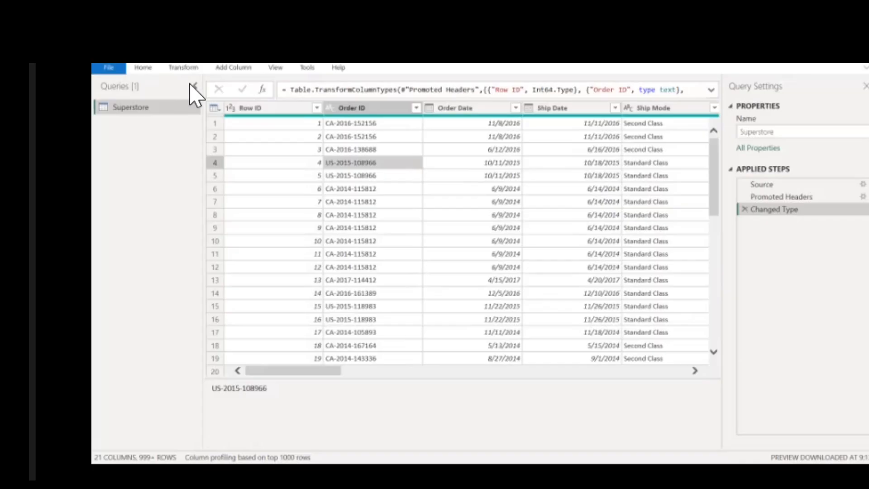
left_click(275, 68)
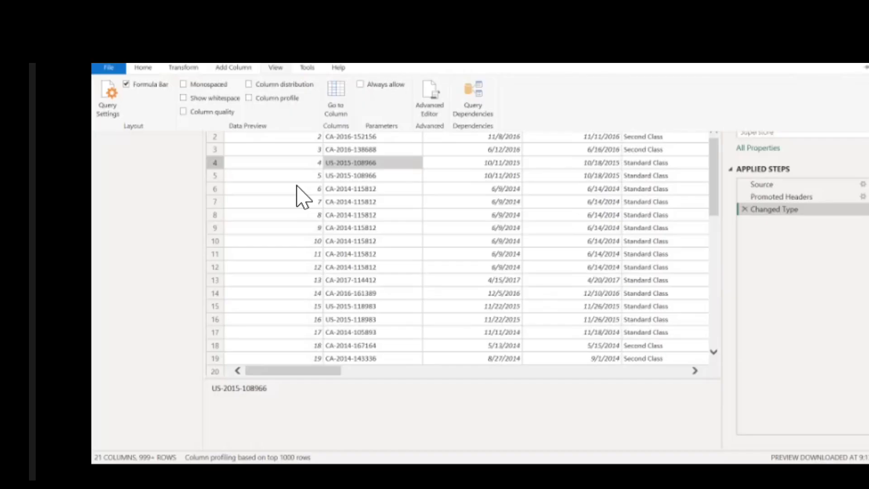
left_click(188, 114)
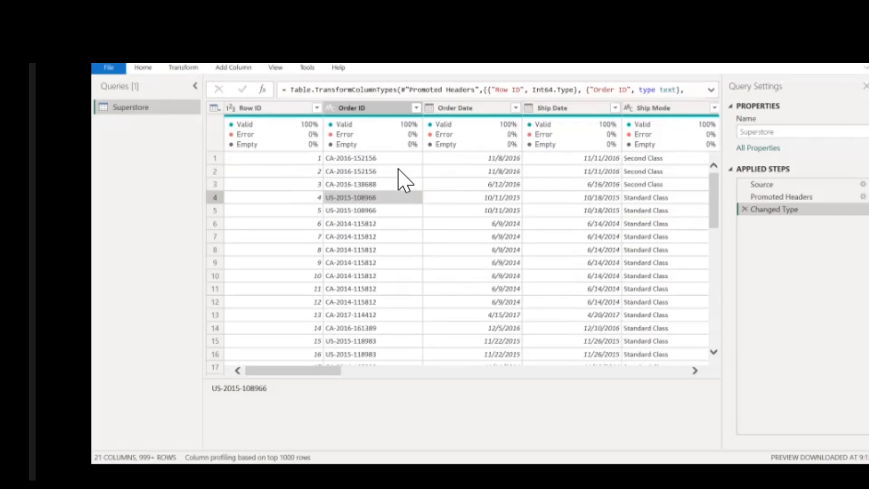
left_click(379, 164)
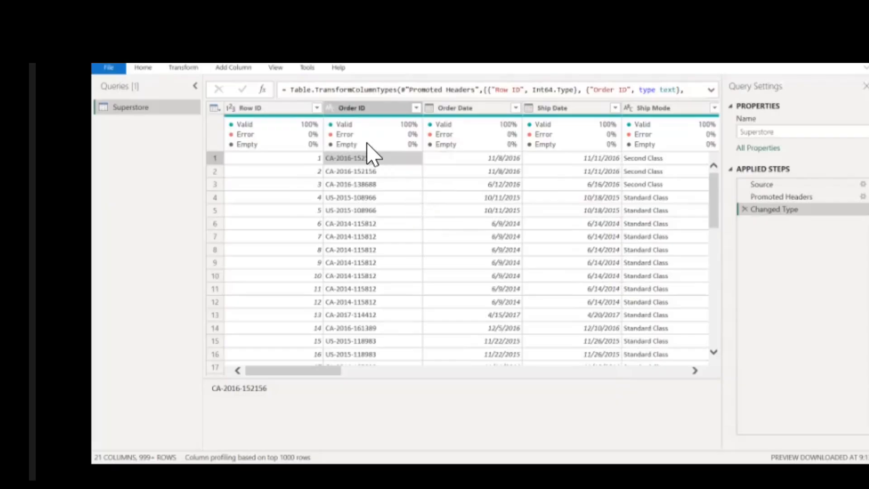
mouse_move(367, 143)
scroll(379, 194, "down", 1)
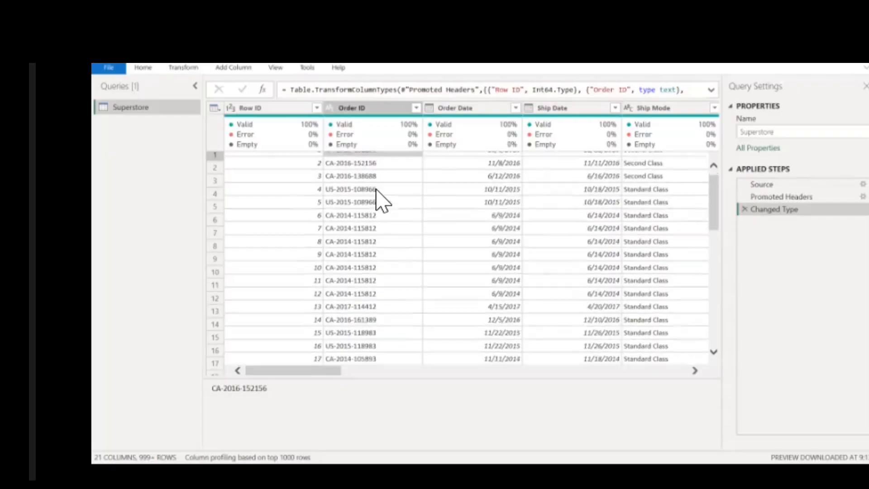
scroll(377, 190, "up", 1)
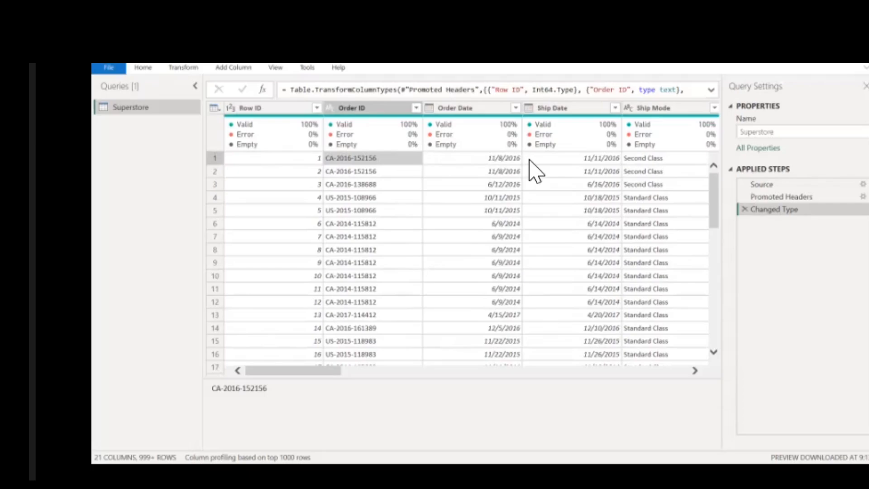
left_click_drag(331, 371, 278, 435)
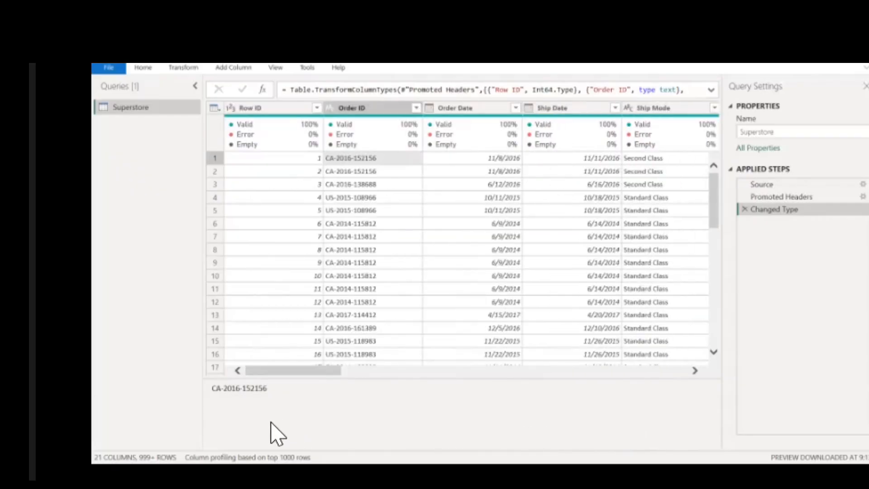
Turn on Column distribution and examine the distinct and unique value charts from Row ID through Customer Name.
left_click(276, 68)
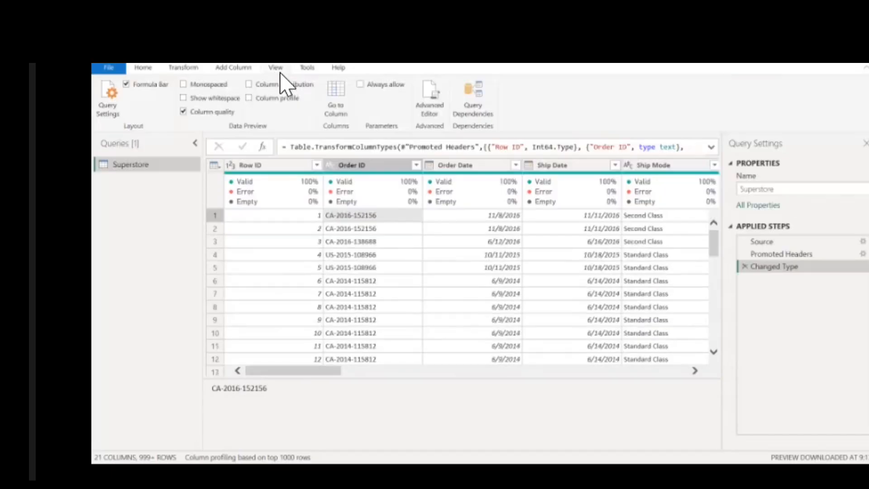
left_click(250, 85)
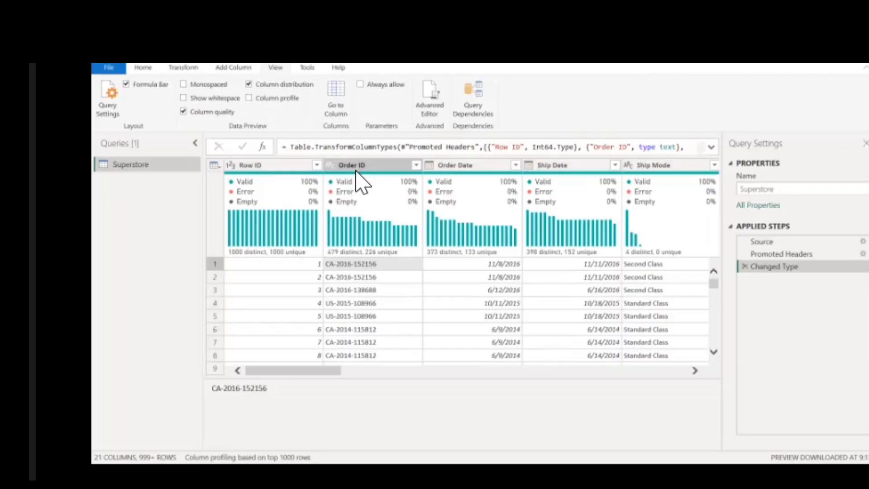
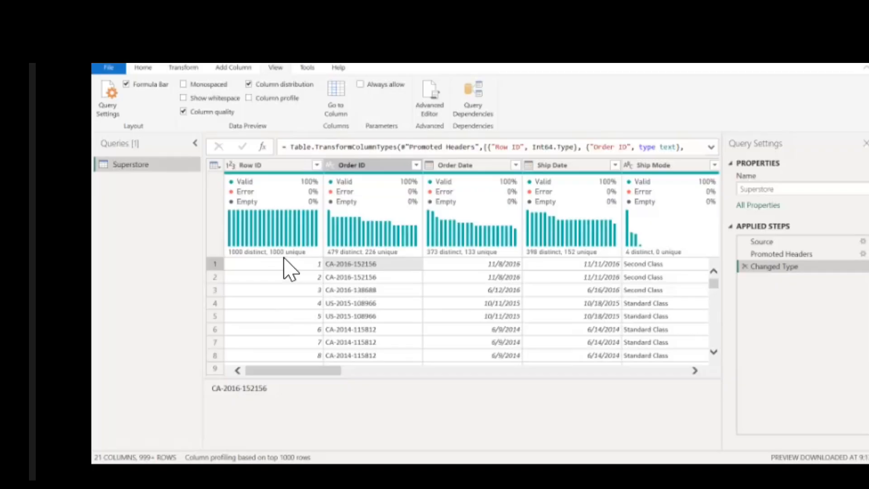
mouse_move(284, 255)
mouse_move(339, 374)
left_mouse_down()
mouse_move(365, 375)
mouse_move(333, 372)
left_mouse_up()
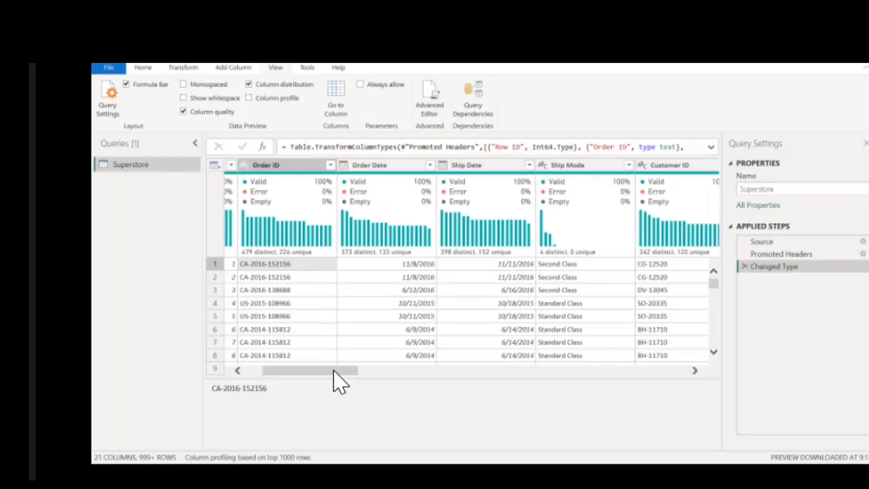
left_click_drag(333, 371, 306, 372)
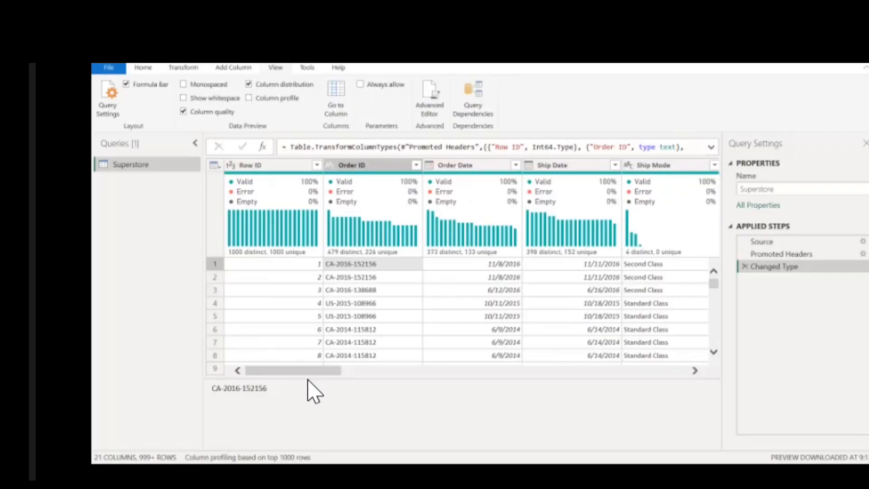
left_click_drag(308, 379, 358, 379)
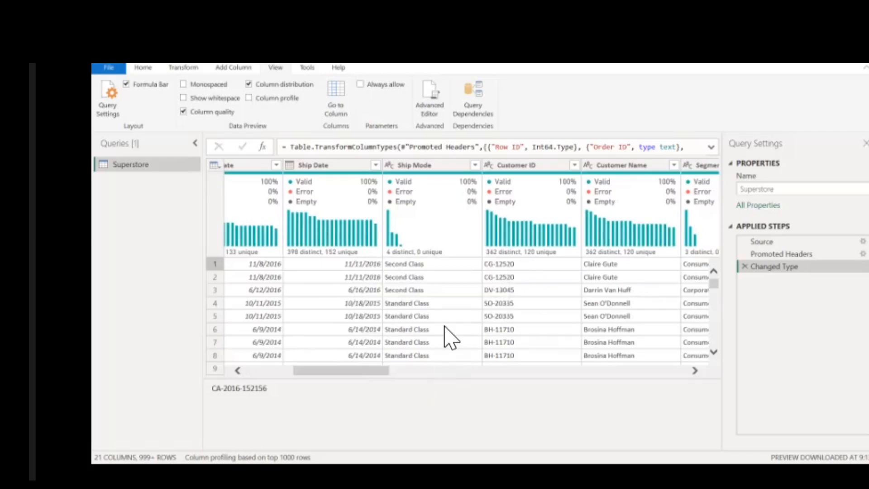
Apply the Ship Mode filter with First Class, Same Day, Second Class and Standard Class all kept selected.
scroll(446, 338, "down", 1)
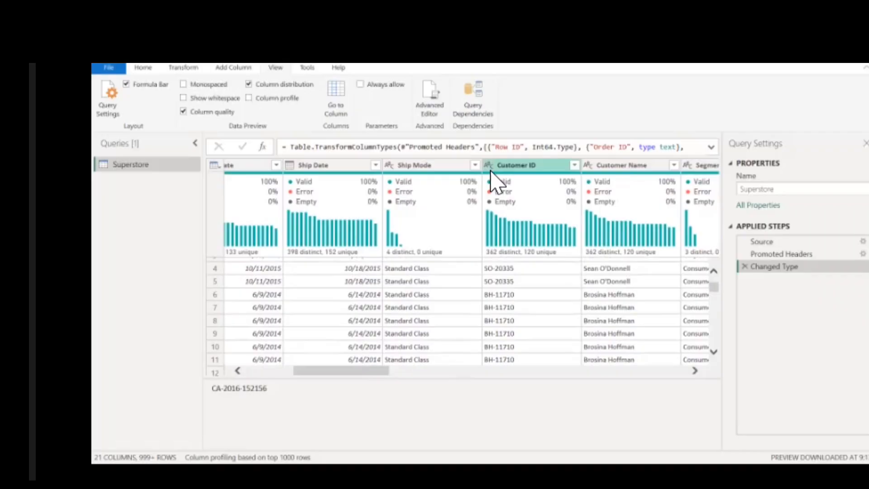
left_click(475, 165)
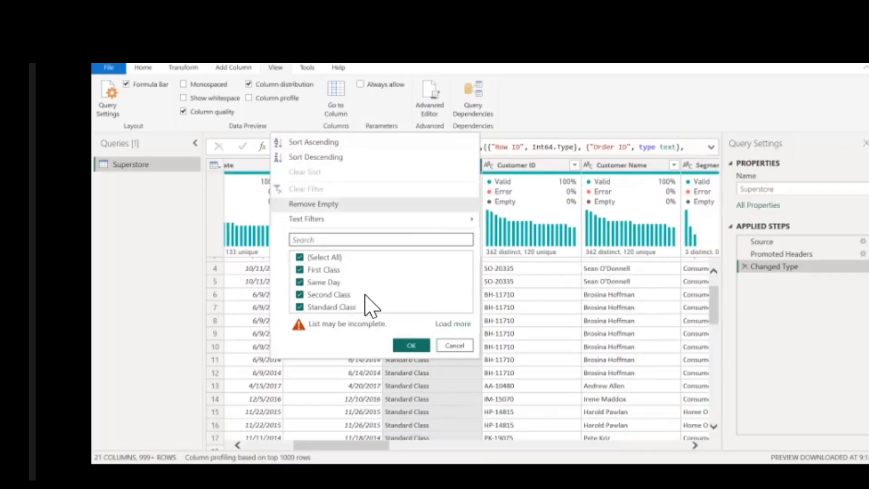
left_click(420, 347)
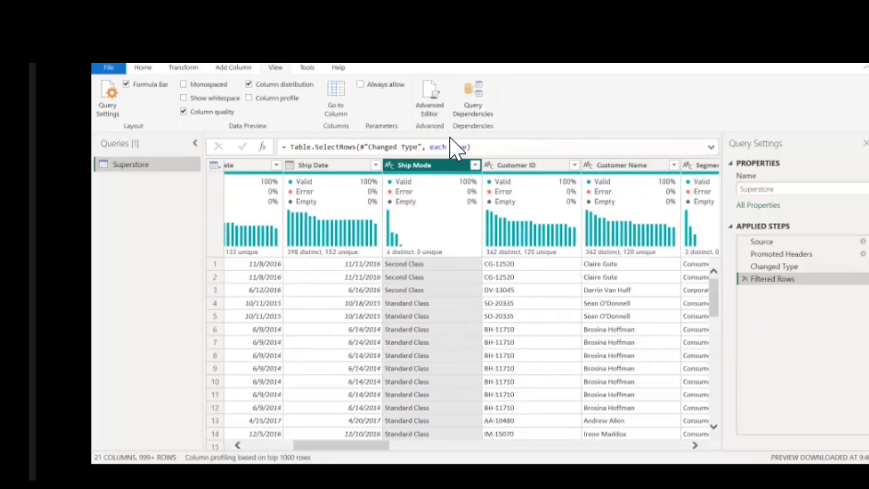
left_click(475, 166)
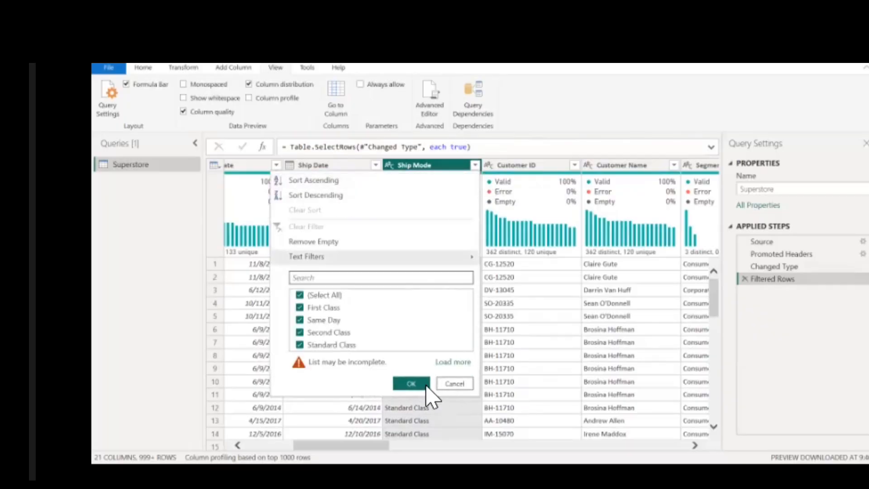
left_click(426, 386)
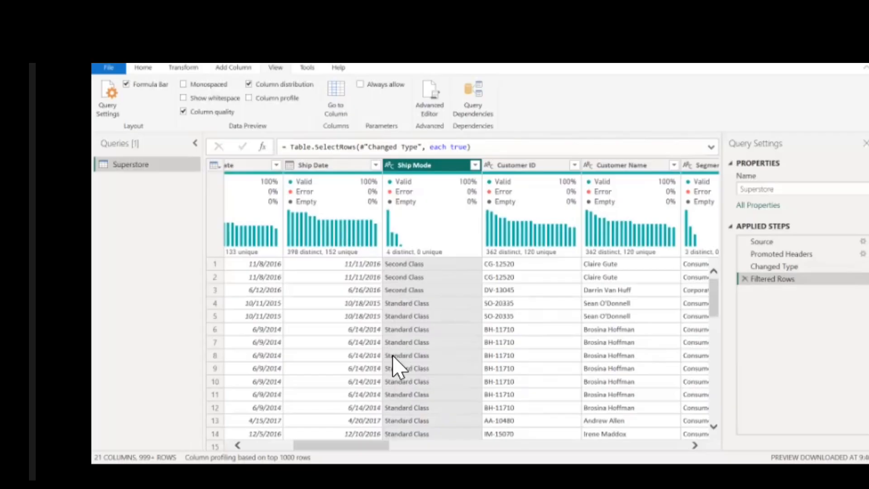
Turn on Column profile and review the full column statistics of the Row ID column.
scroll(329, 395, "right", 10)
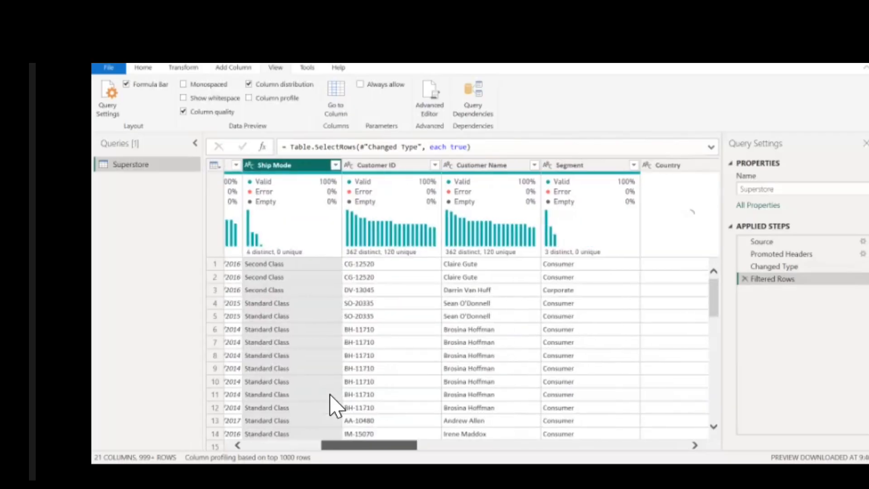
left_click_drag(392, 446, 402, 447)
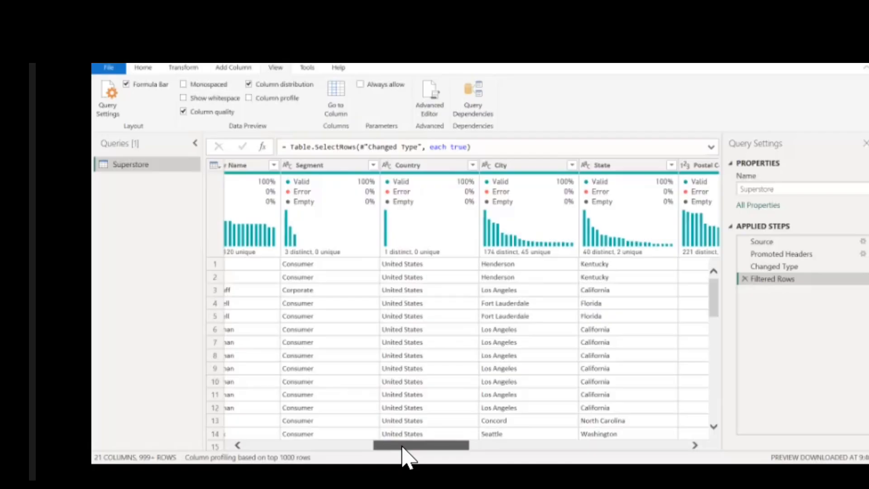
left_click_drag(402, 446, 275, 446)
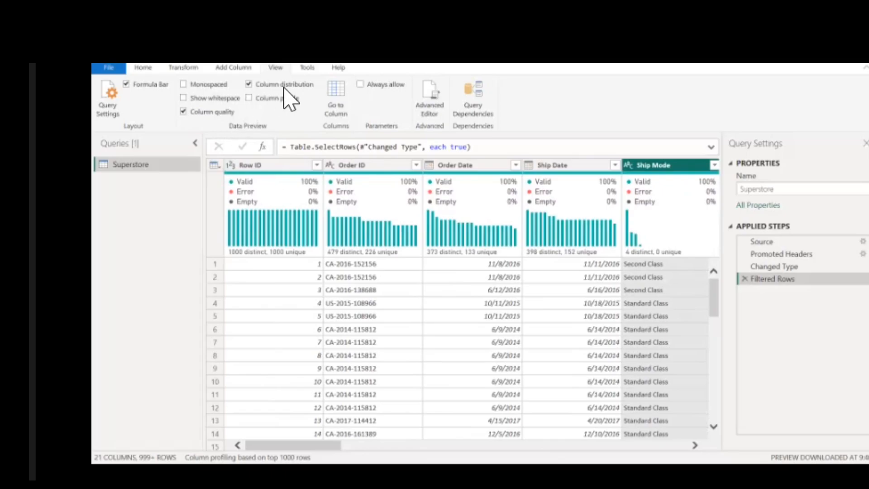
left_click(251, 102)
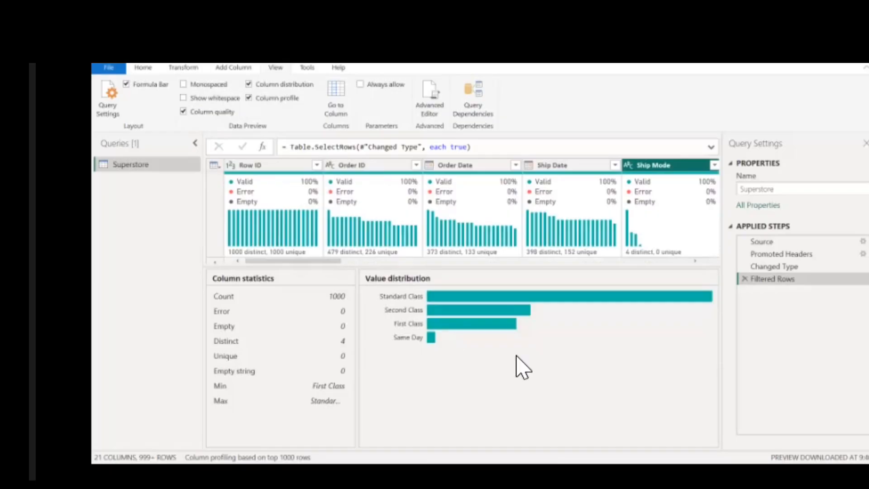
left_click(254, 166)
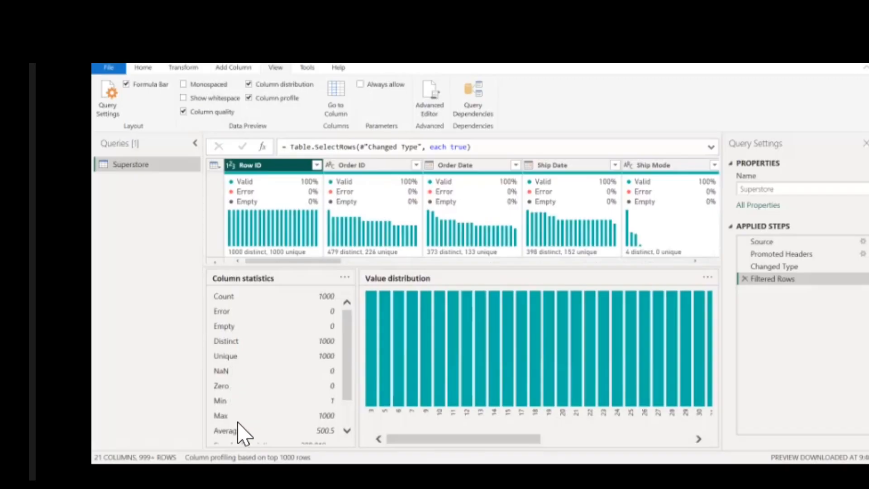
scroll(257, 425, "down", 3)
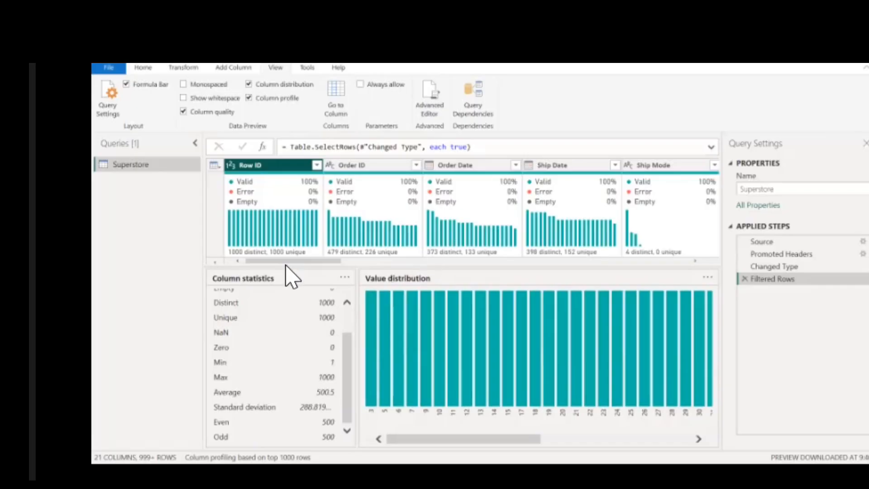
Examine the column statistics and value distribution of the Sales and Quantity columns.
left_click_drag(289, 261, 617, 265)
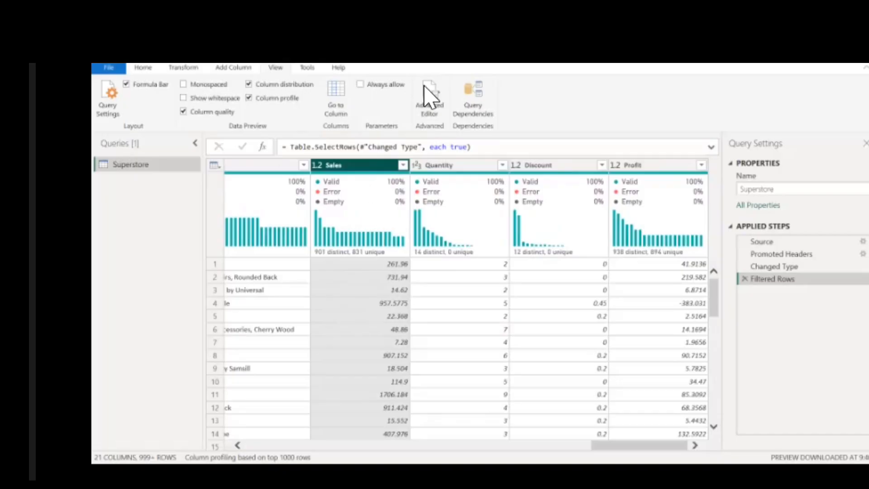
left_click(361, 171)
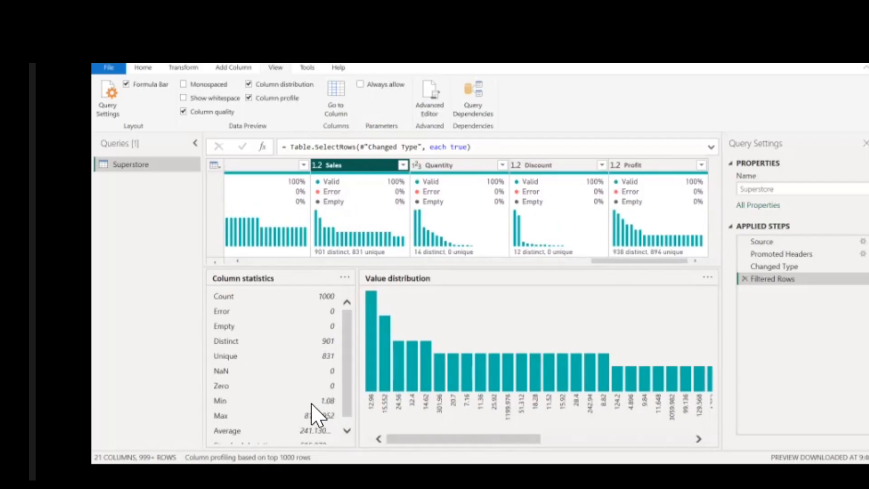
scroll(295, 403, "down", 1)
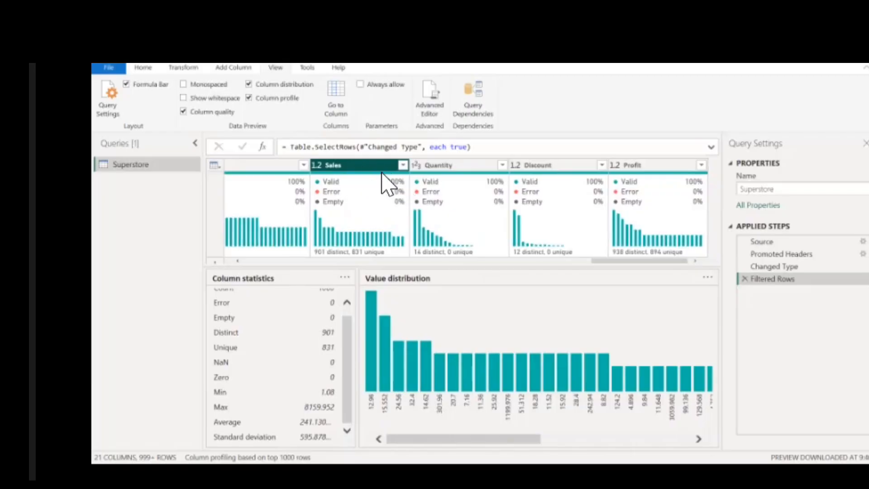
left_click(438, 164)
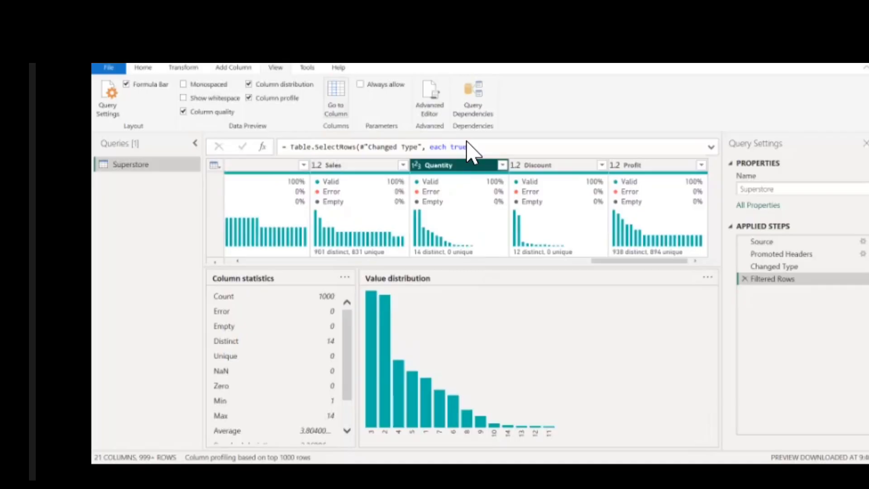
Turn off Column profile and Column distribution in the data preview, leaving only Column quality on.
left_click(253, 104)
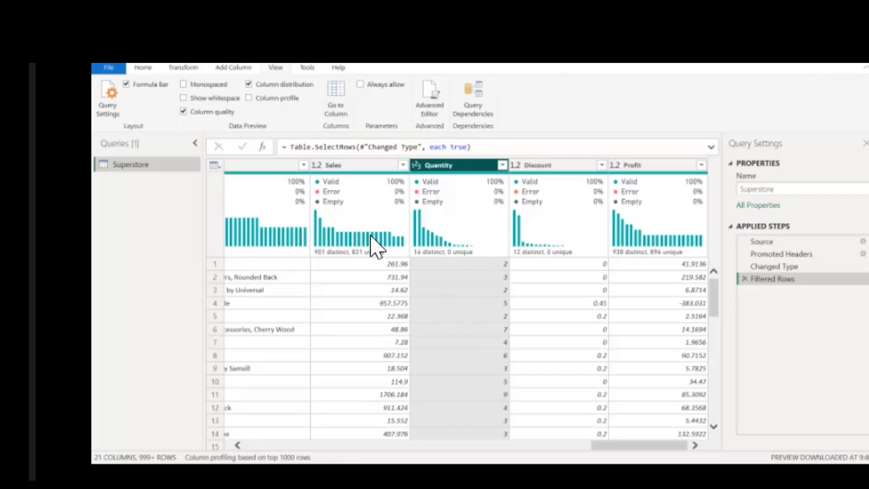
left_click(254, 87)
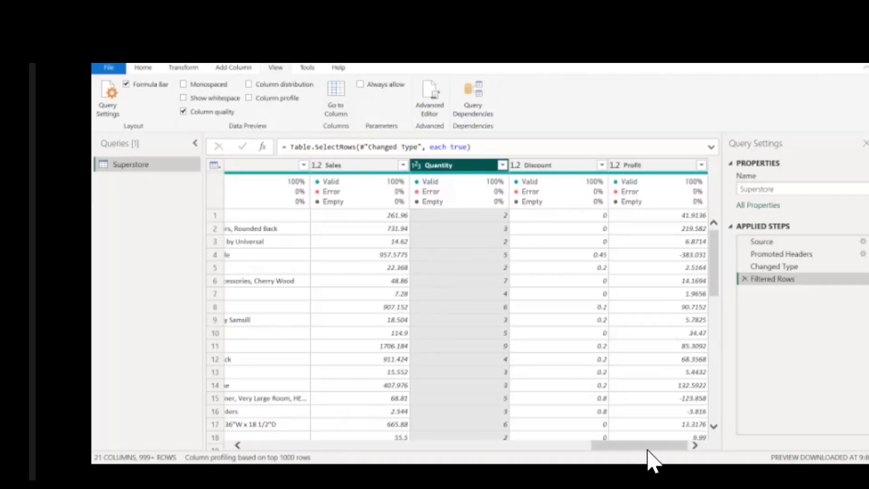
Review the list of Ship Mode values in the column's filter, keeping all of them selected.
left_click_drag(647, 450, 351, 437)
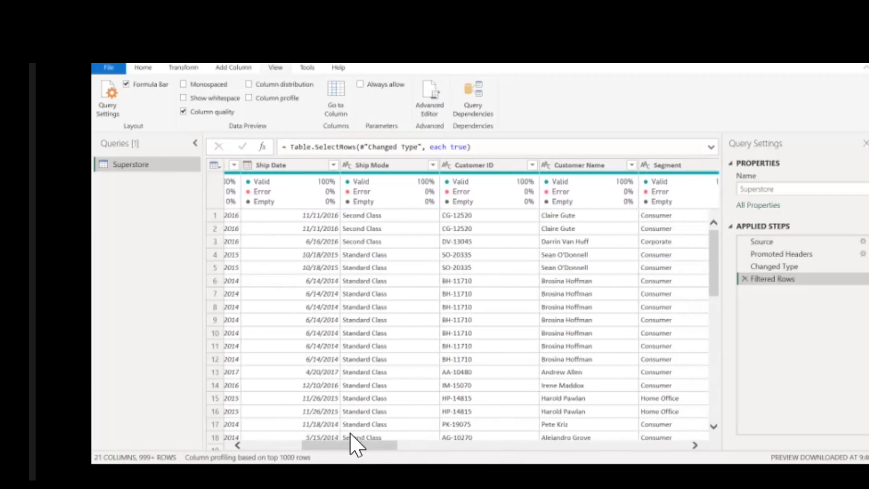
left_click(432, 165)
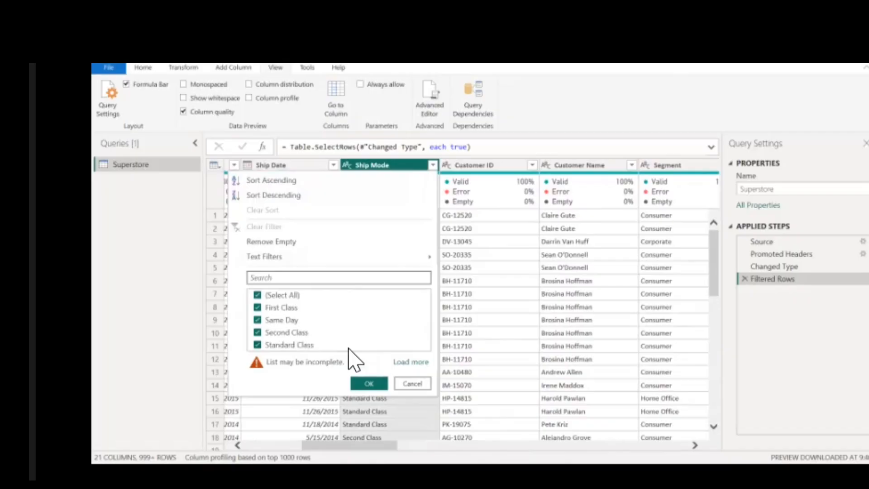
left_click(369, 383)
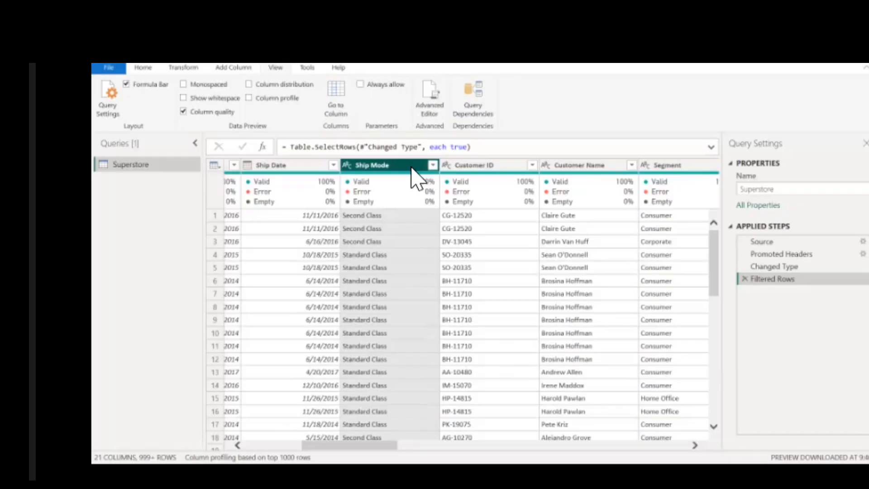
left_click(432, 165)
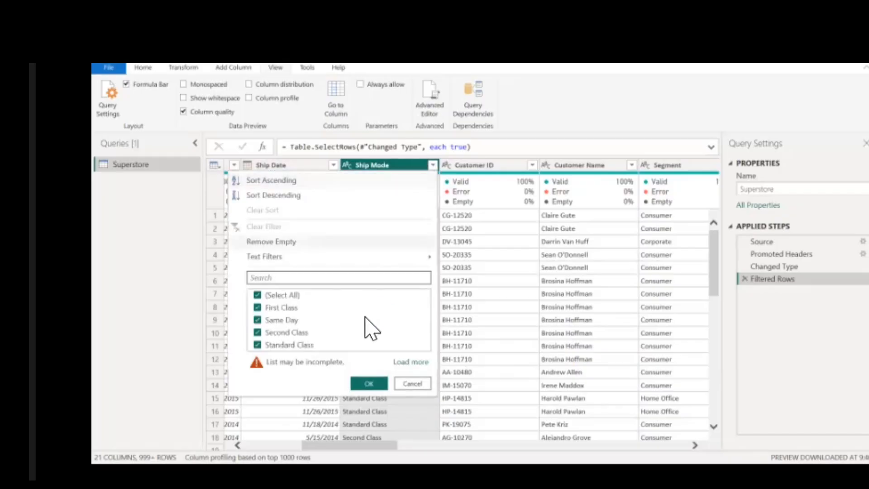
left_click(374, 384)
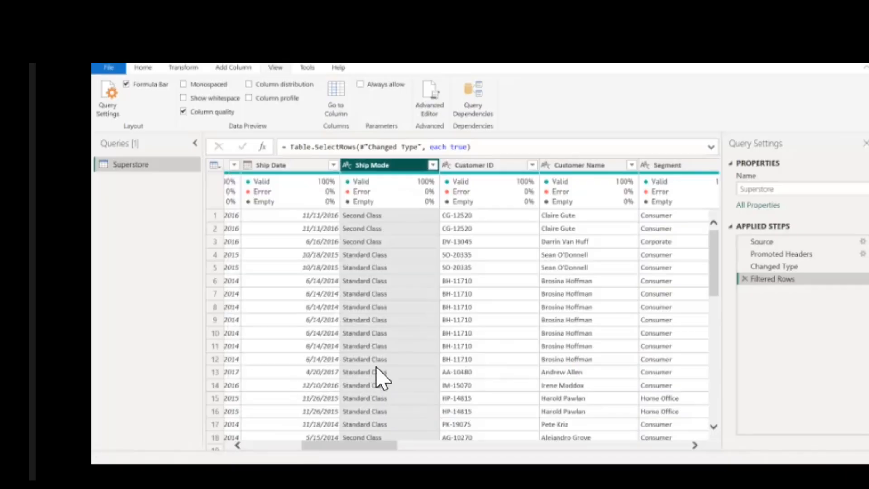
Replace the value Same Day with Third Class in the Ship Mode column.
right_click(406, 170)
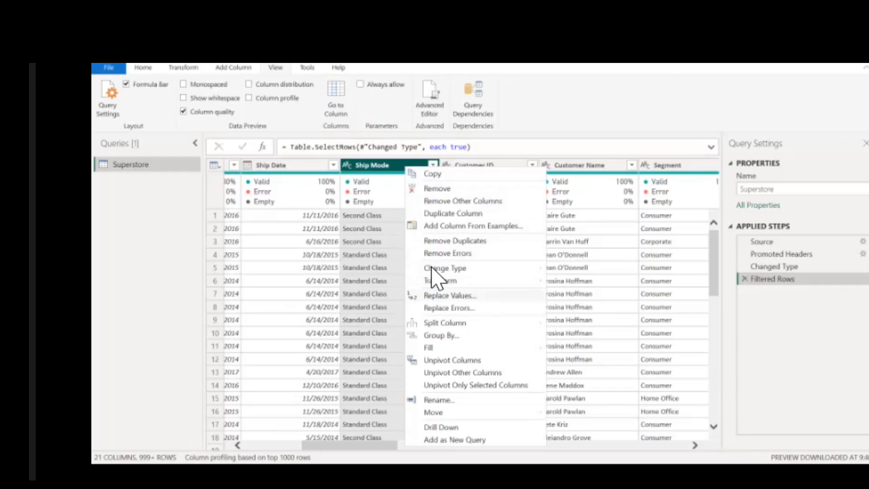
left_click(448, 295)
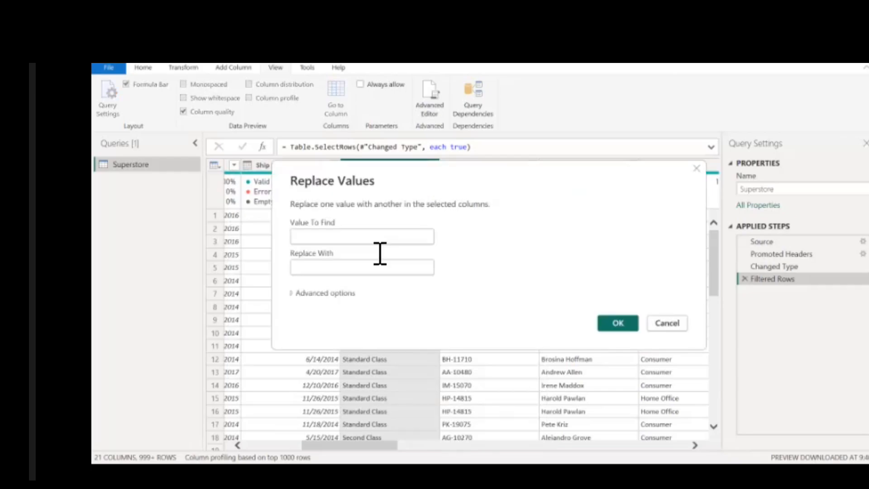
type("Same")
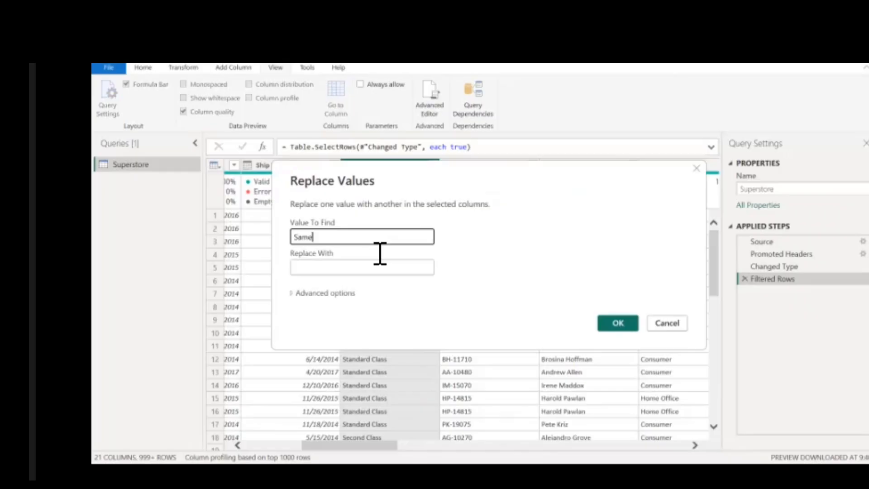
type(" Day")
key("Tab")
type("Third ")
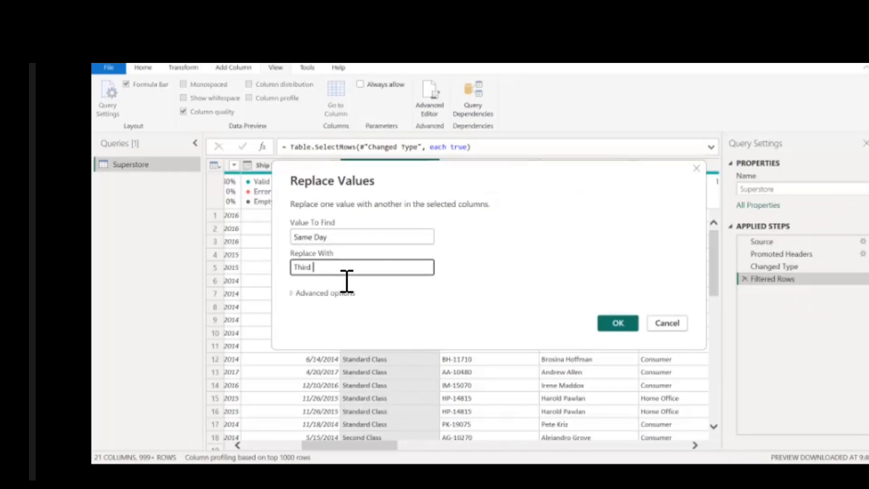
type("Class")
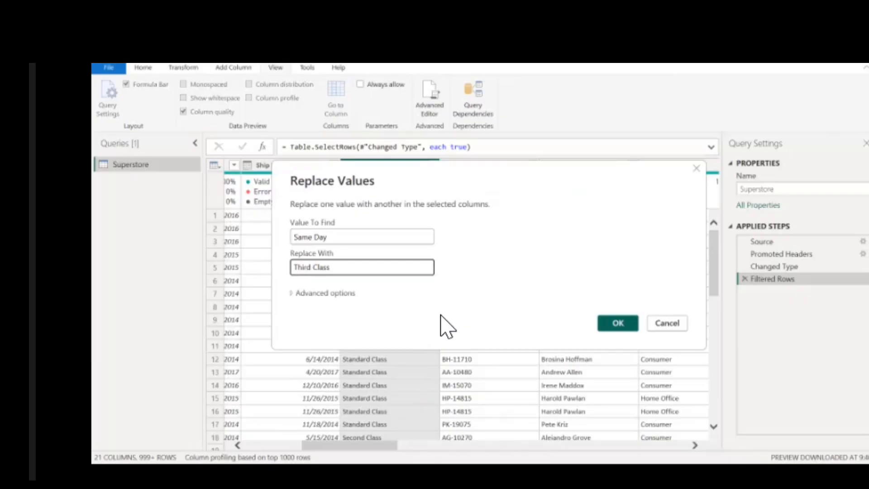
left_click(619, 324)
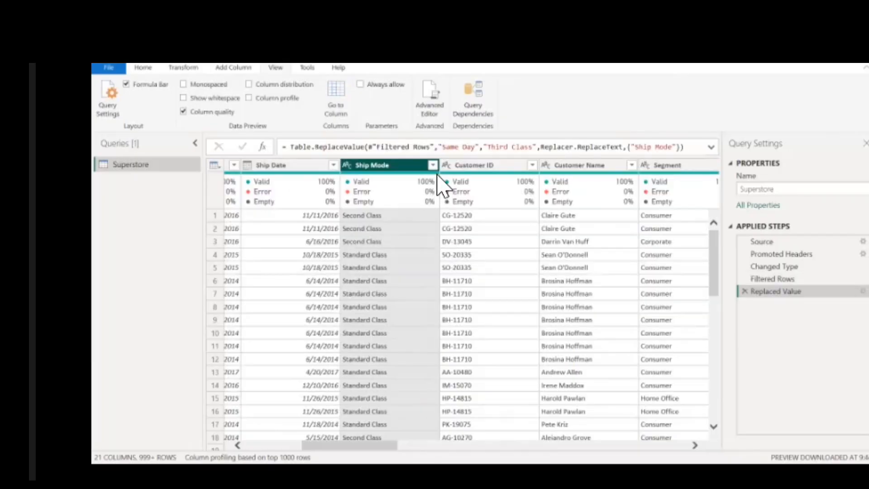
Check the Ship Mode rows and filter values for Third Class, and delete the extra Filtered Rows1 step.
scroll(426, 278, "down", 4)
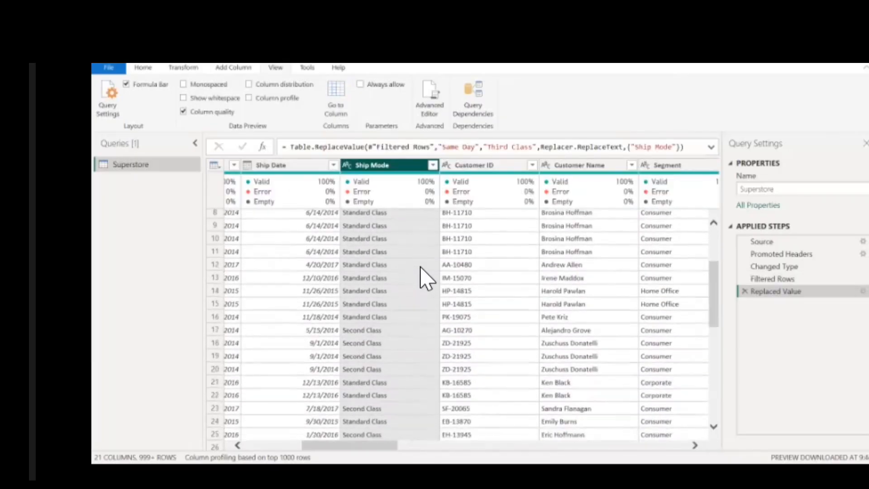
scroll(421, 277, "down", 1)
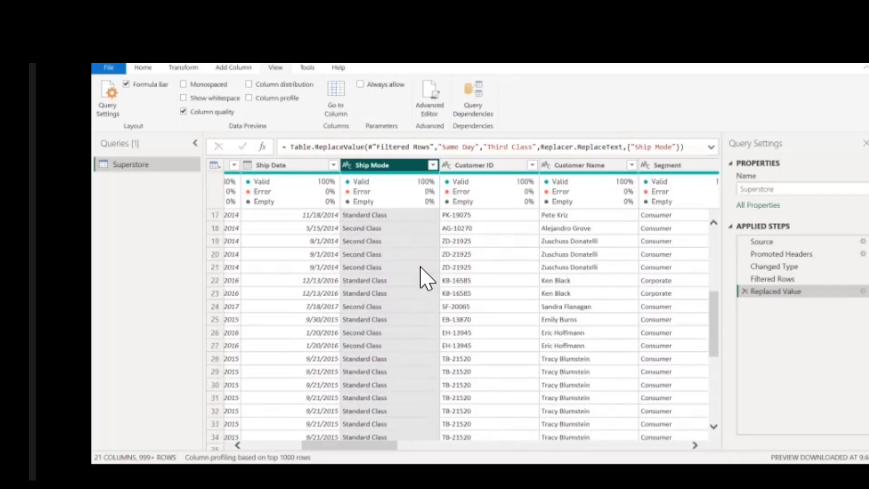
left_click(433, 166)
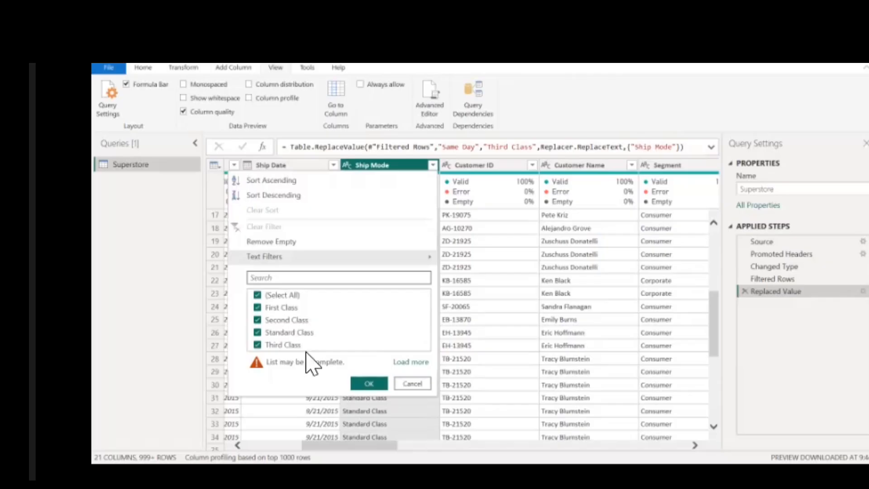
left_click(286, 345)
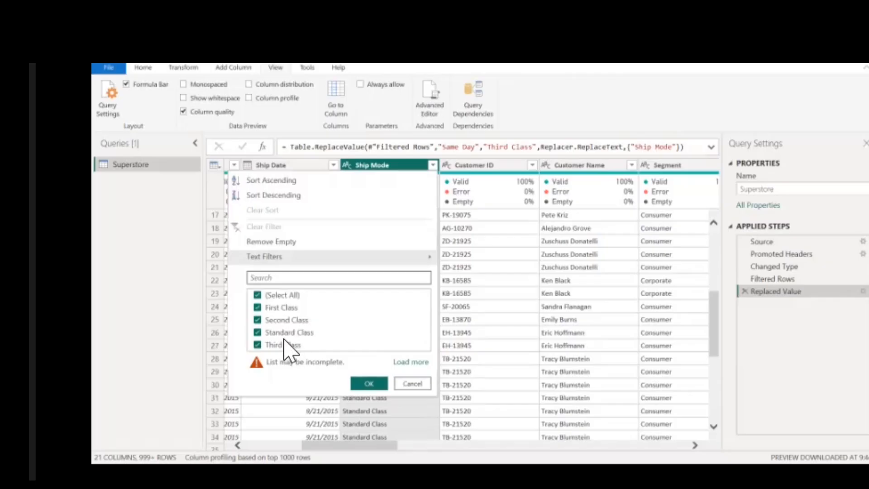
left_click(370, 387)
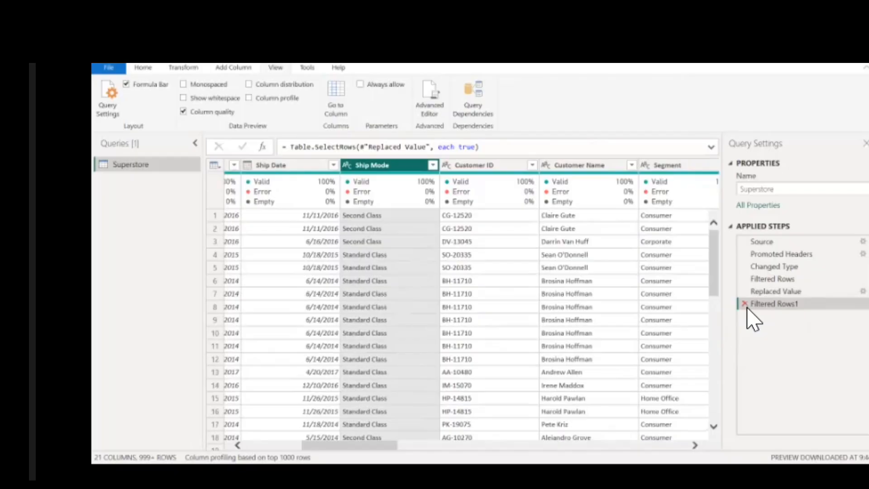
left_click(745, 304)
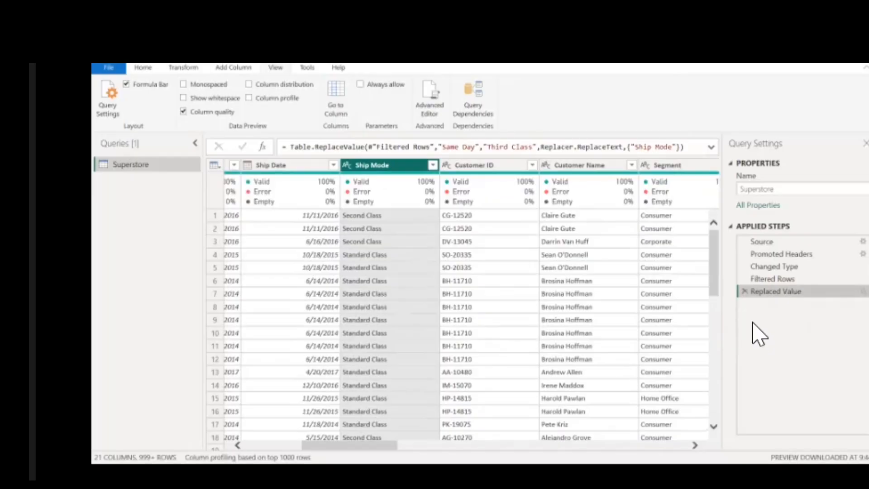
Undo the Ship Mode replacement by deleting the Filtered Rows1 and Replaced Value steps, and recheck the column's filter values.
left_click(434, 166)
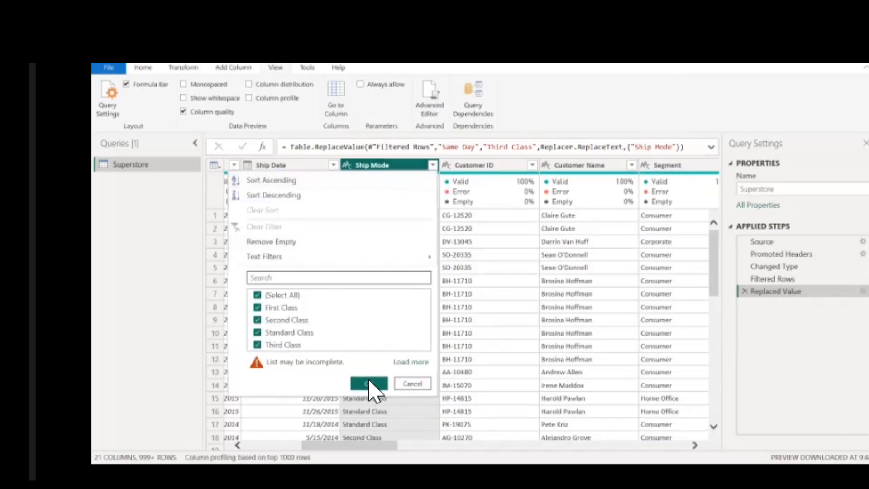
left_click(369, 384)
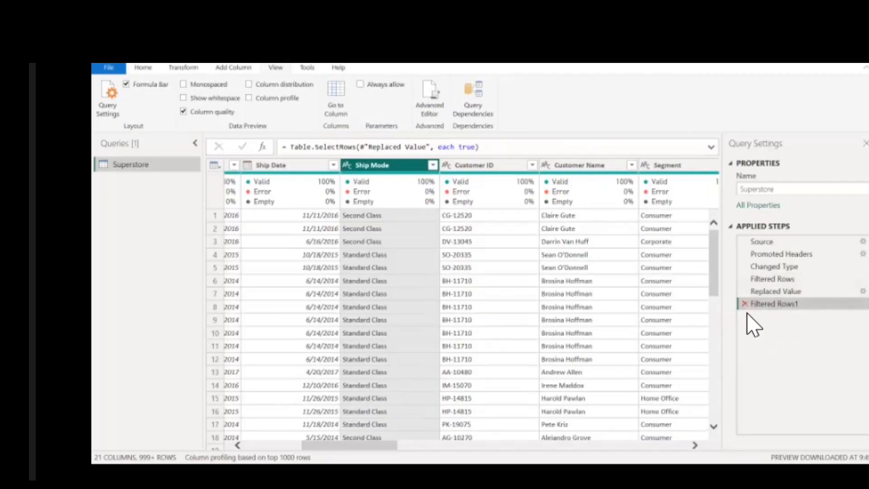
key("Delete")
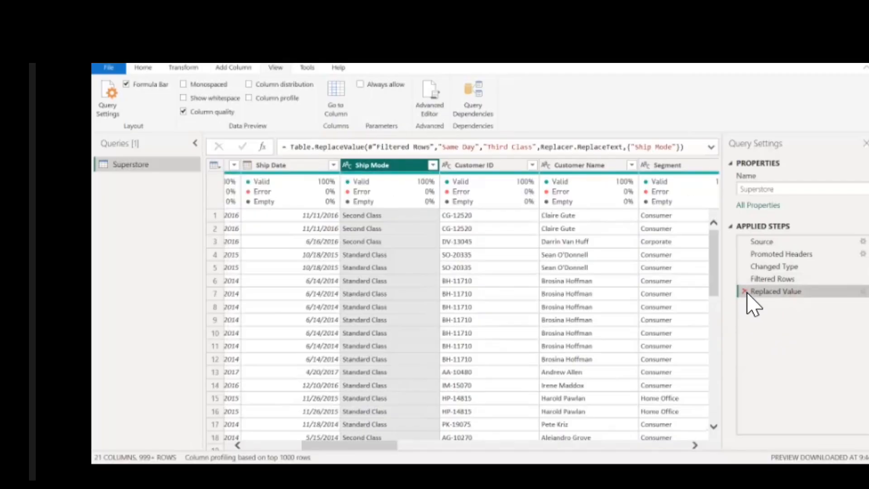
key("Delete")
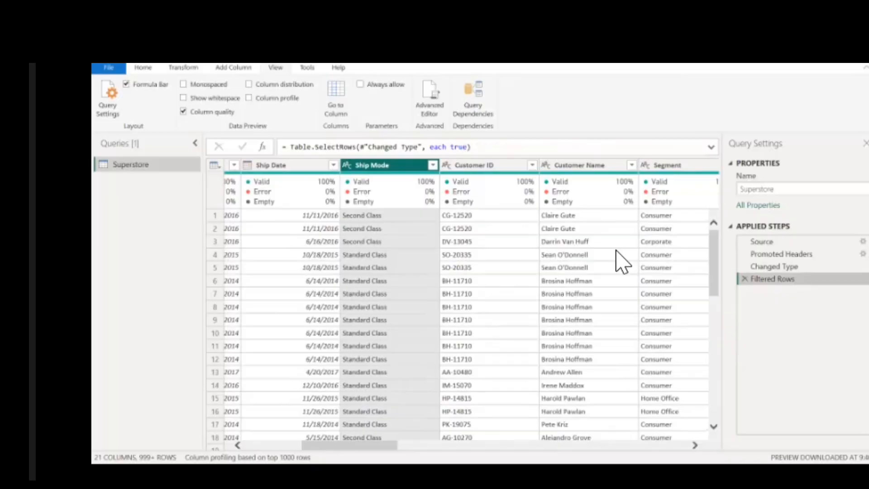
left_click(432, 165)
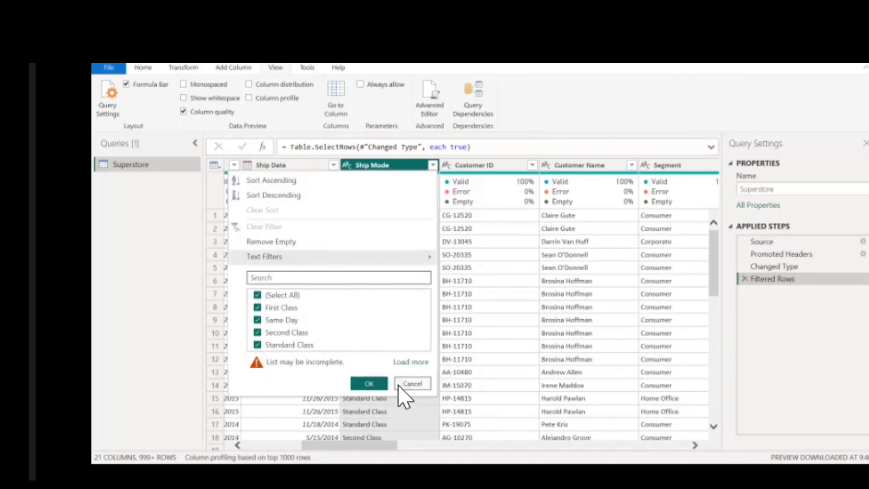
left_click(379, 385)
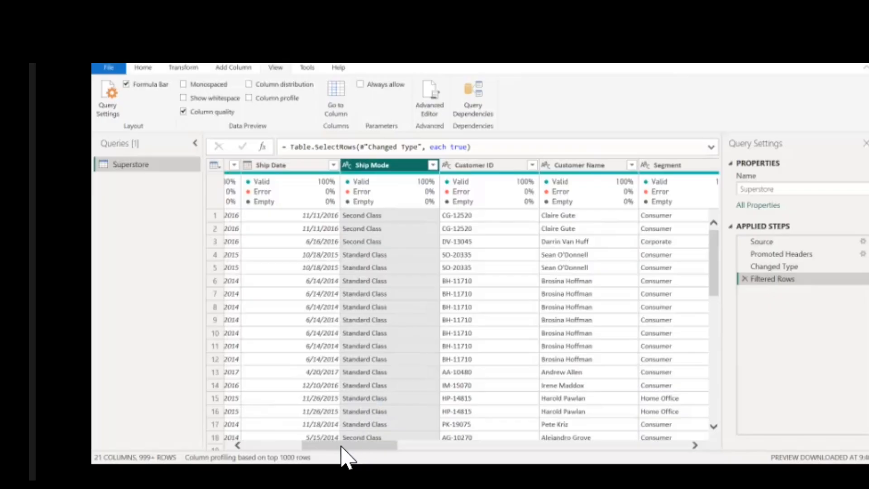
Trim the text in the Customer Name column.
left_click_drag(341, 445, 374, 445)
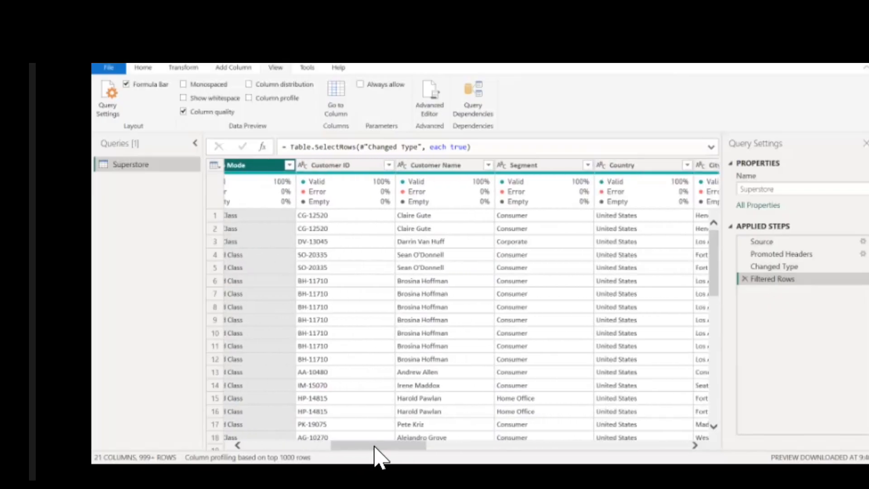
left_click(441, 185)
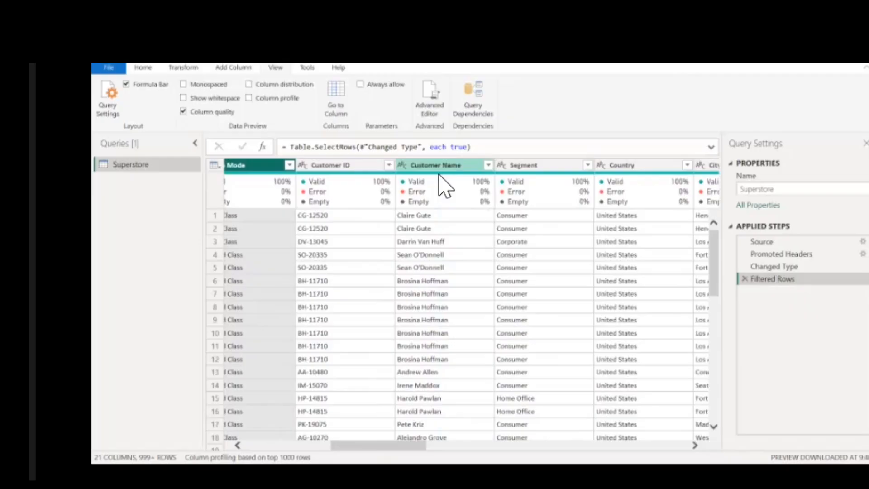
left_click(436, 170)
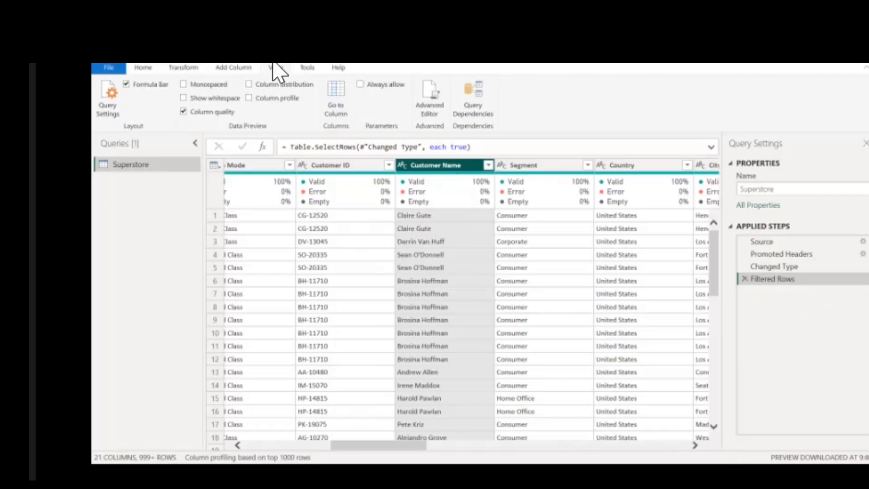
left_click(192, 69)
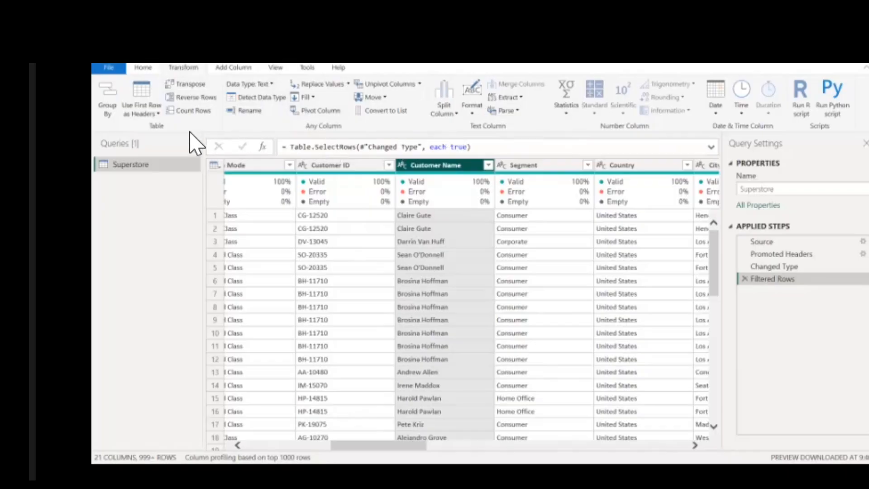
left_click(144, 69)
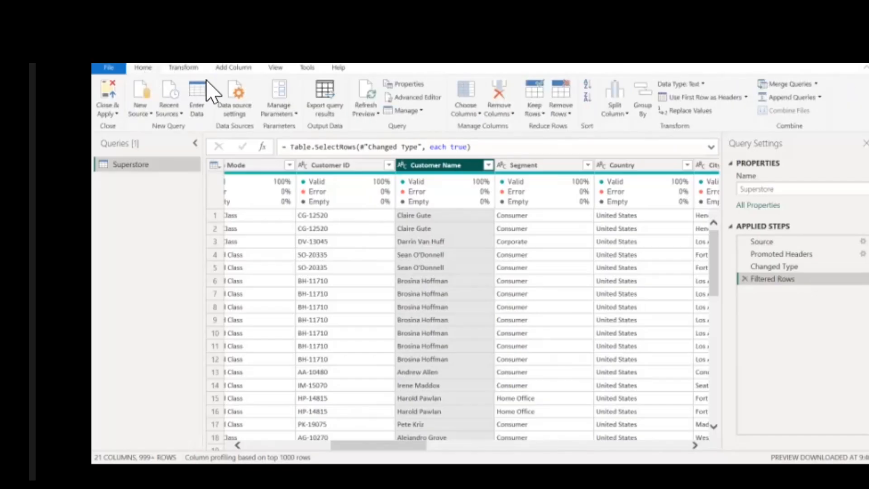
left_click(187, 72)
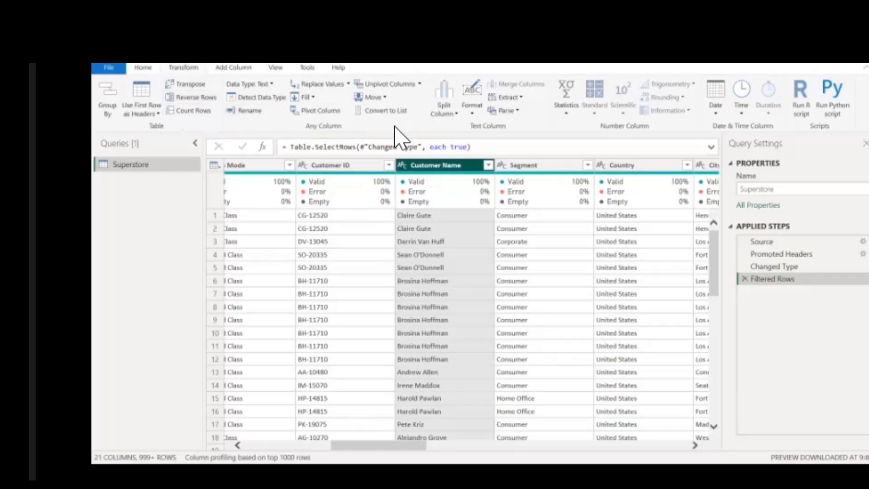
left_click(471, 114)
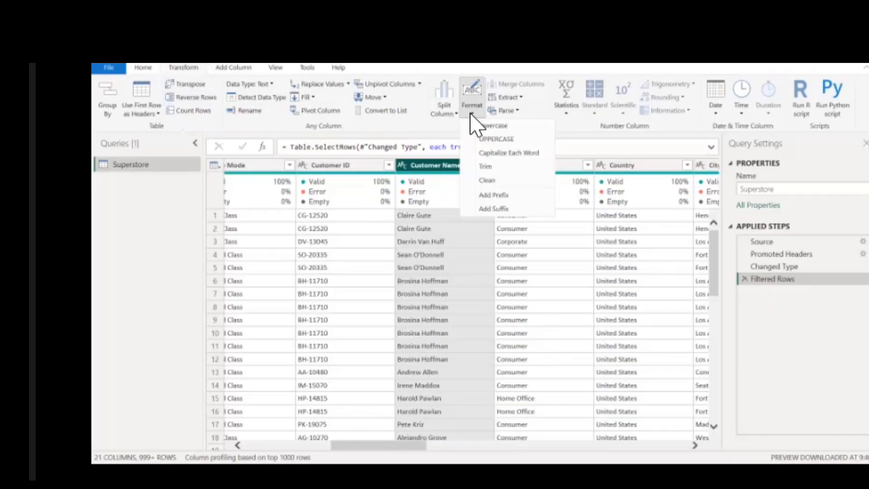
left_click(486, 167)
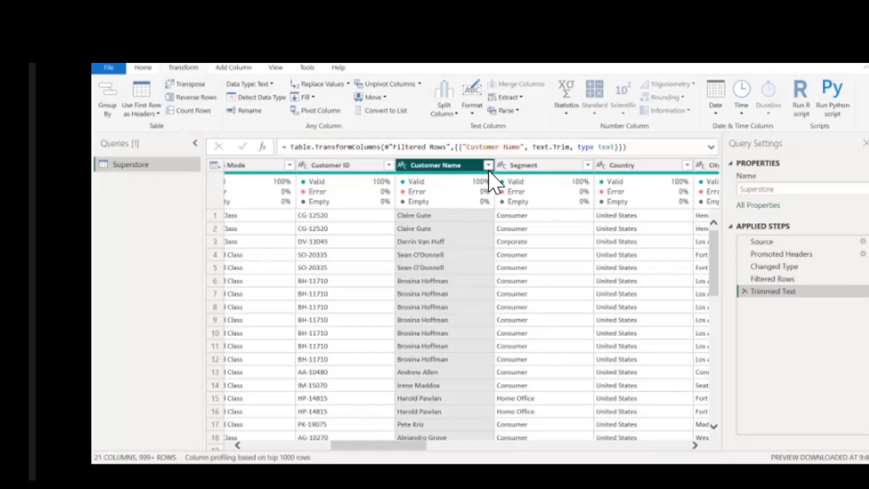
Trim the text in the Segment column and apply that column's filter with all values selected.
left_click(517, 171)
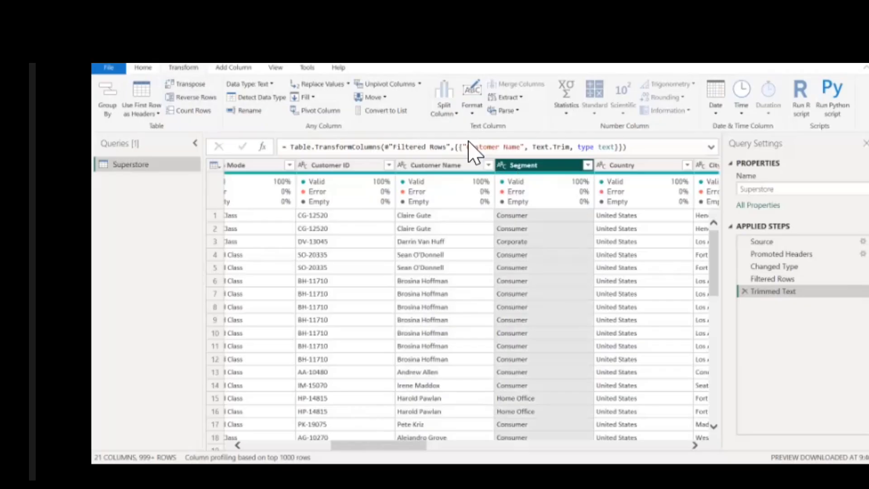
left_click(472, 110)
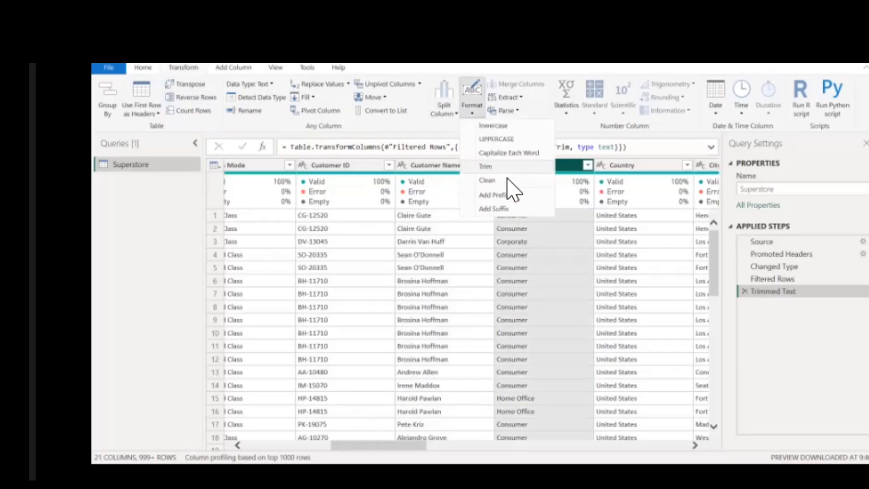
left_click(507, 176)
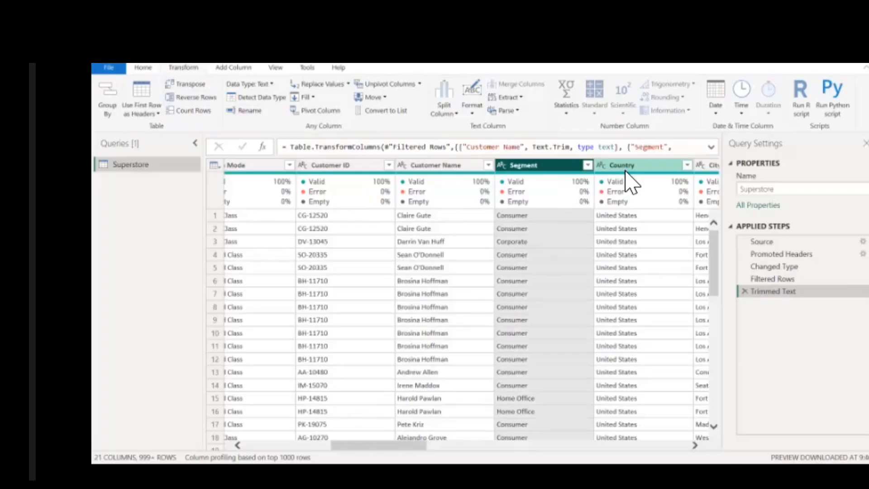
left_click(587, 165)
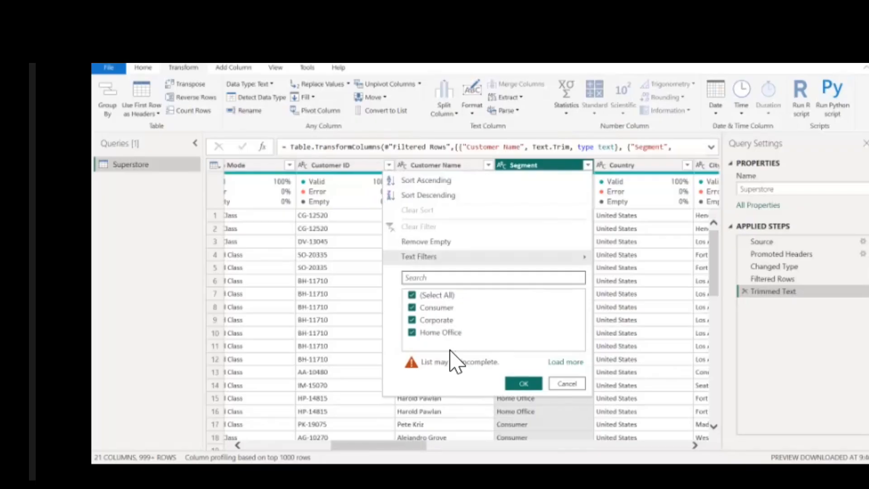
left_click(520, 388)
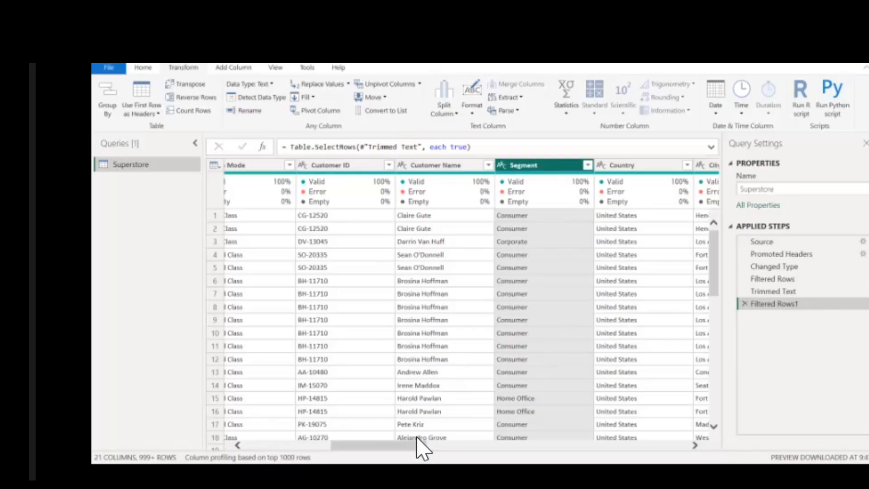
Transform the Order Date column in place so that it holds only the year.
left_click_drag(417, 439, 305, 444)
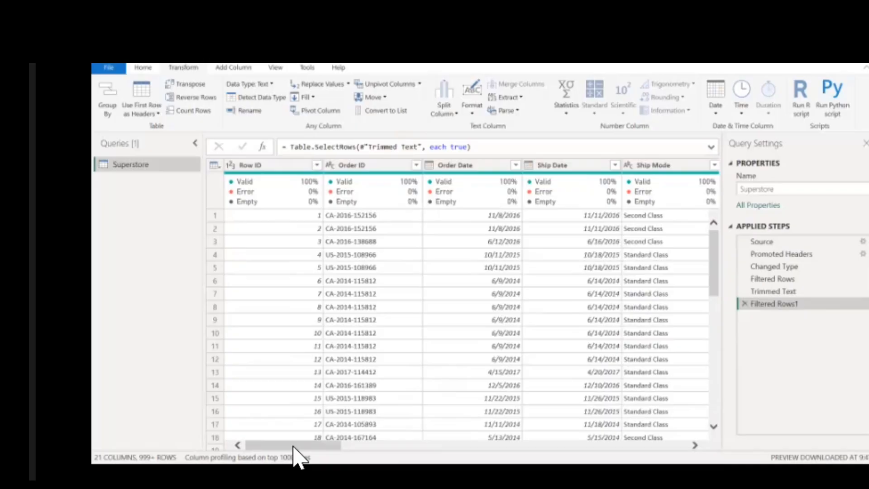
left_click(487, 168)
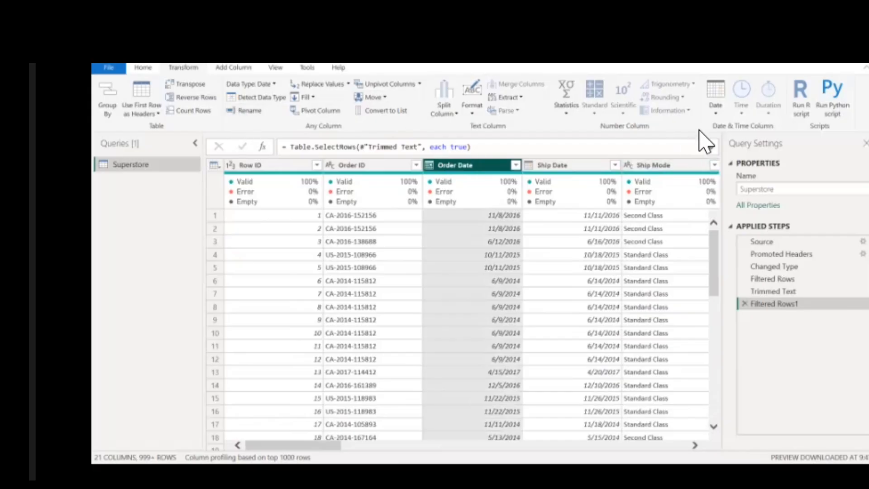
left_click(720, 117)
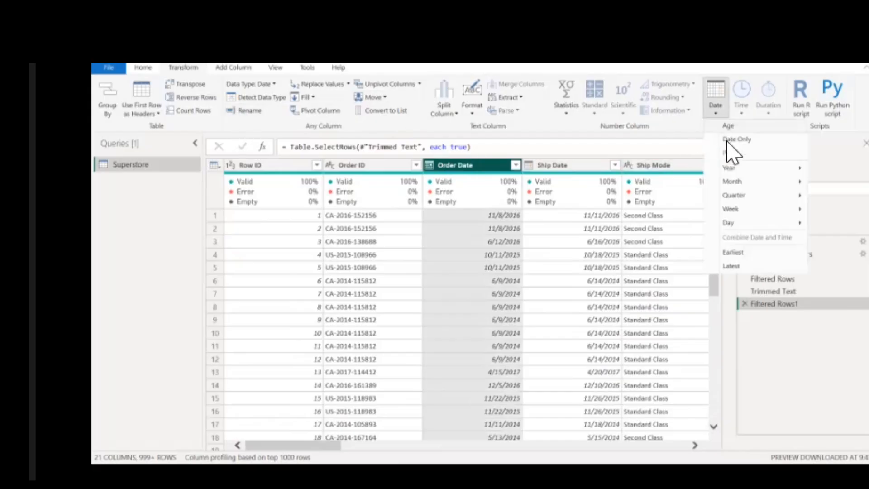
mouse_move(742, 169)
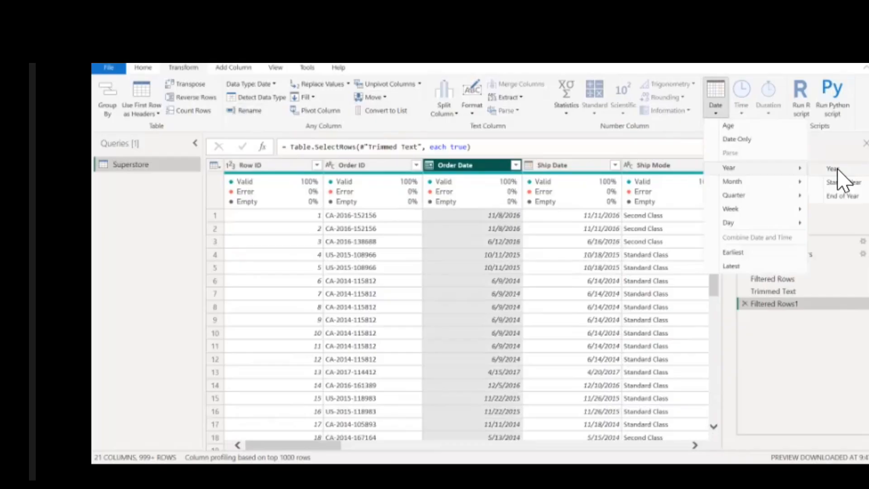
left_click(838, 171)
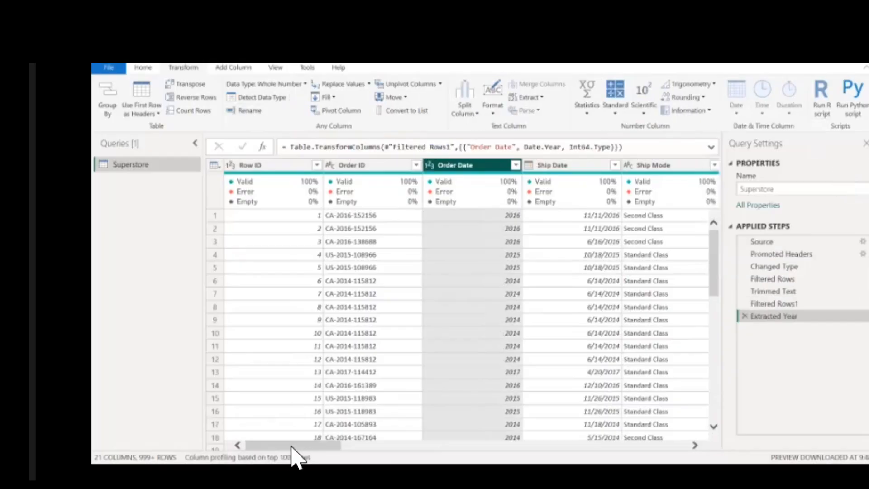
Look through the table's other columns and delete the Extracted Year step to restore the full order dates.
left_click_drag(290, 446, 702, 460)
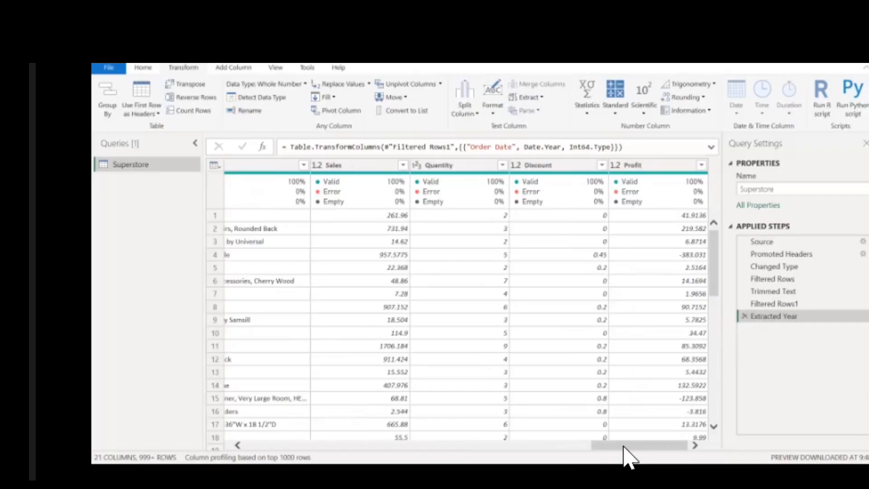
left_click_drag(624, 446, 550, 448)
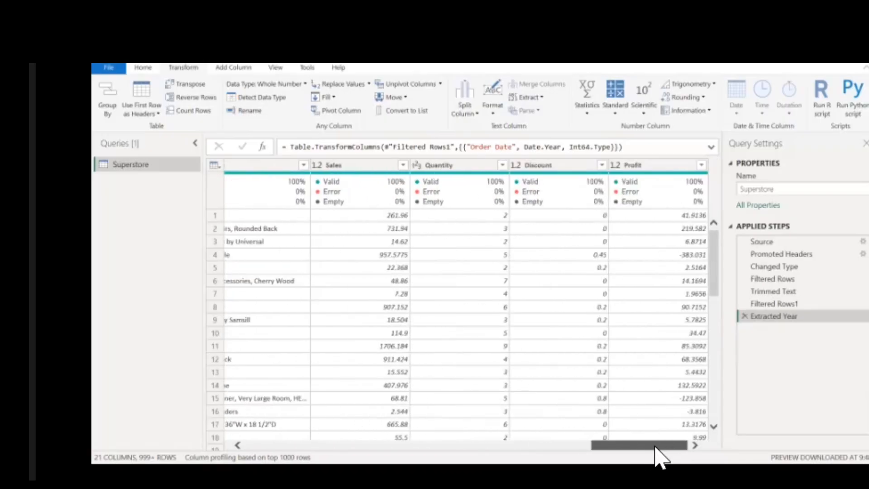
left_click_drag(655, 445, 325, 446)
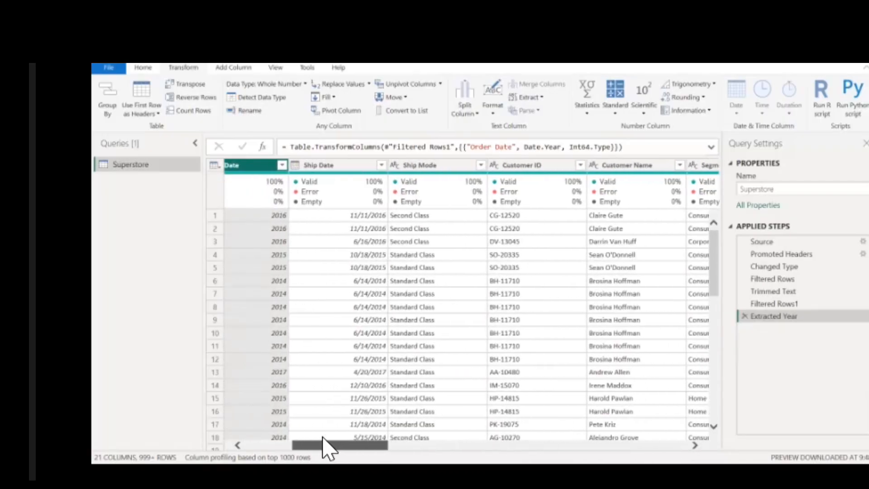
left_click(745, 316)
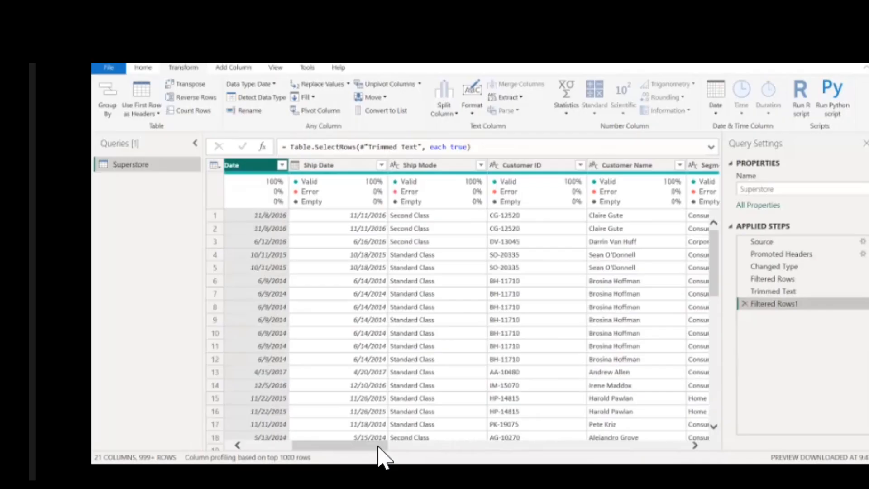
Repeat the in-place year extraction on the Order Date column and remove the resulting Extracted Year step.
left_click_drag(379, 447, 342, 448)
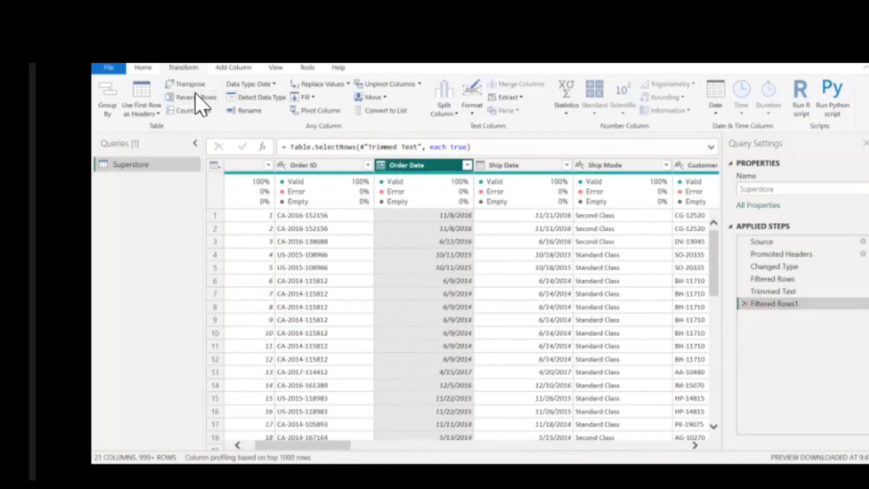
left_click(722, 112)
mouse_move(769, 168)
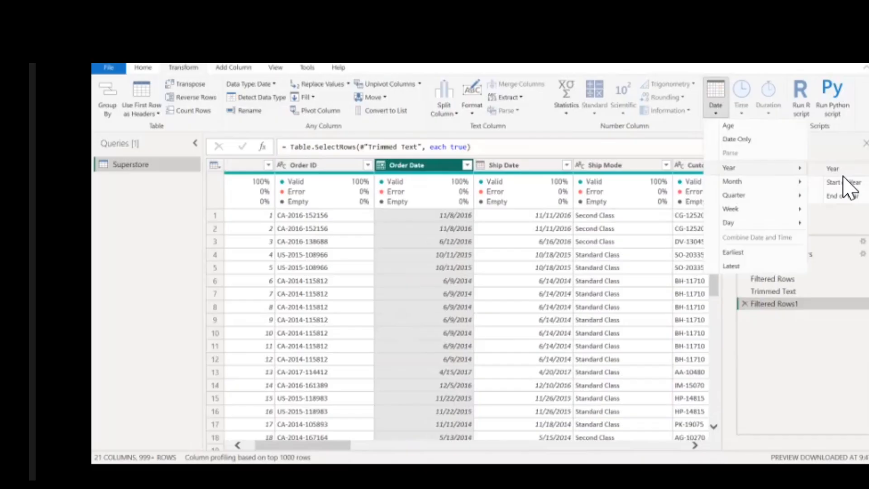
left_click(843, 176)
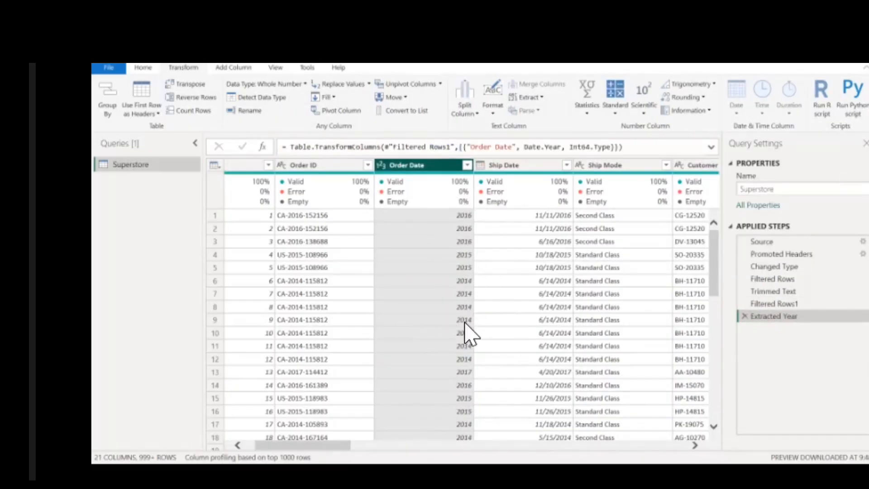
left_click_drag(330, 445, 328, 450)
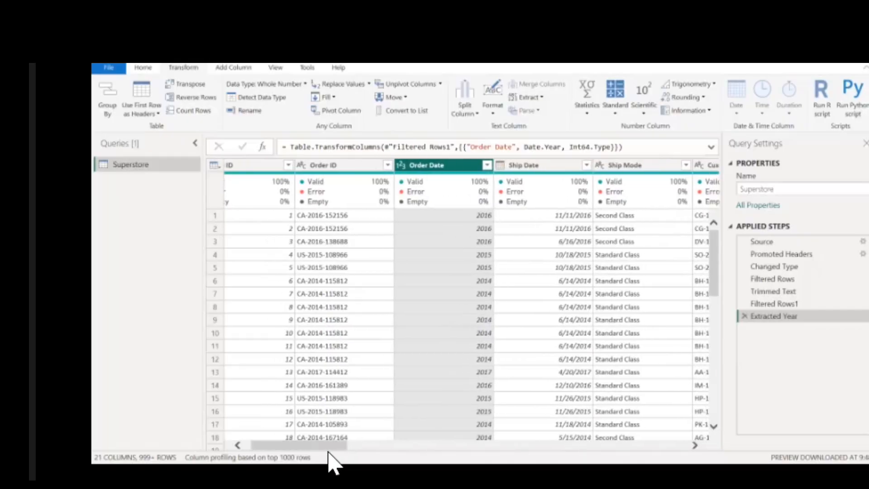
left_click(745, 317)
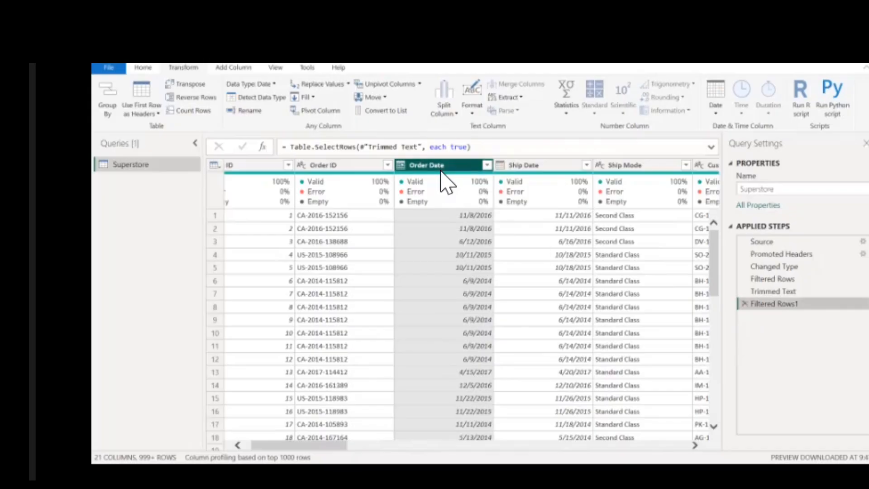
Add a separate Year column extracted from Order Date and look through its rows.
left_click(234, 67)
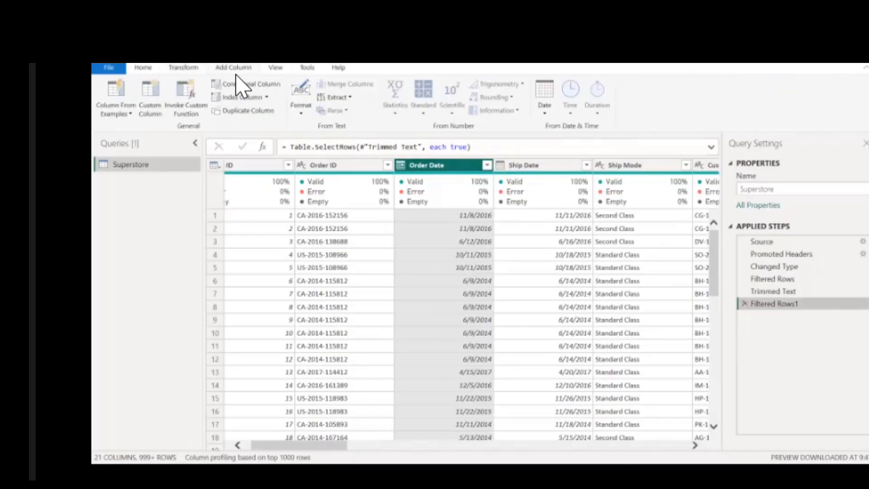
left_click(202, 71)
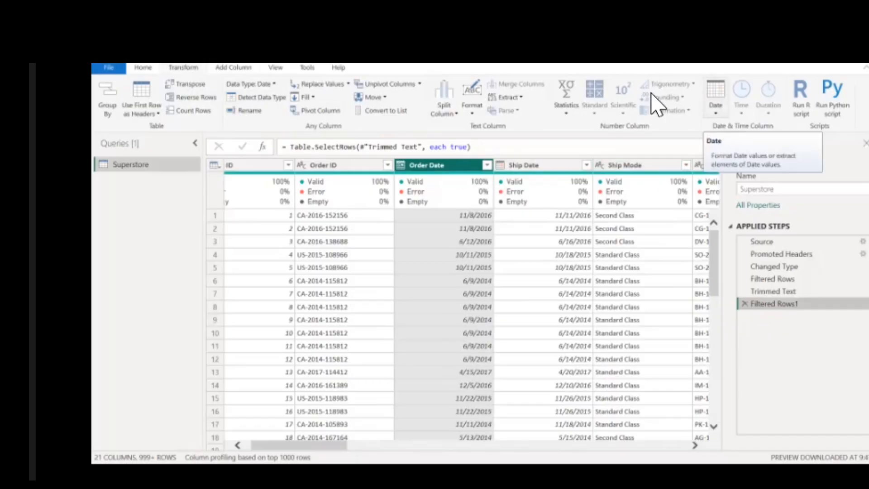
left_click(236, 69)
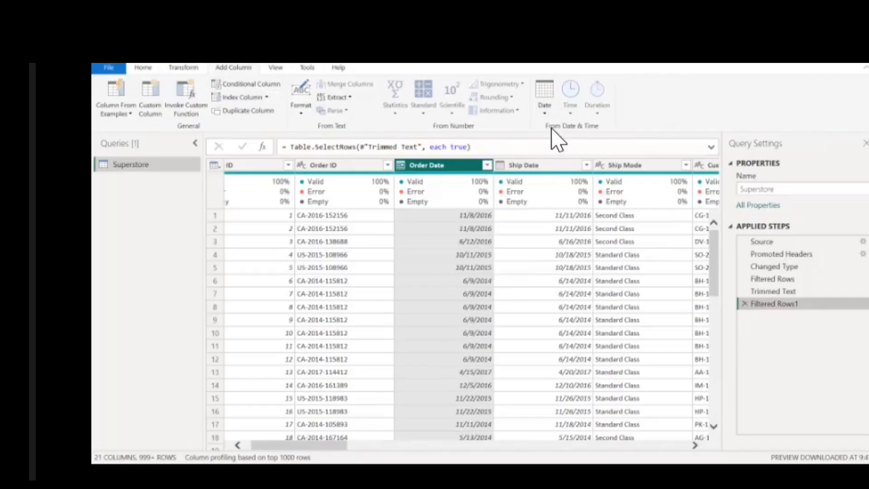
left_click(549, 113)
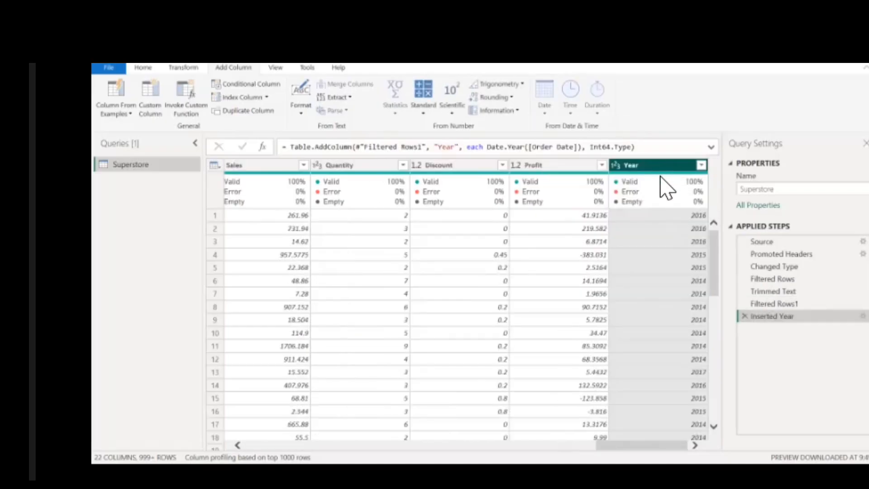
scroll(664, 289, "down", 5)
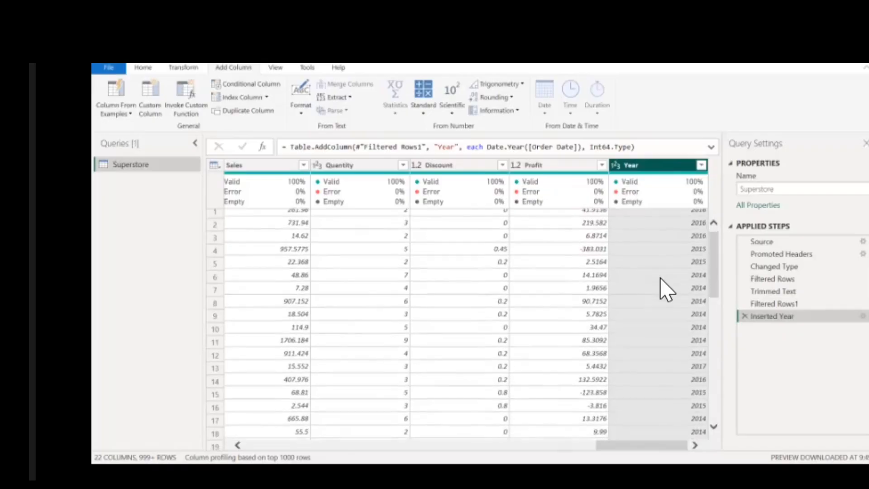
scroll(664, 289, "up", 2)
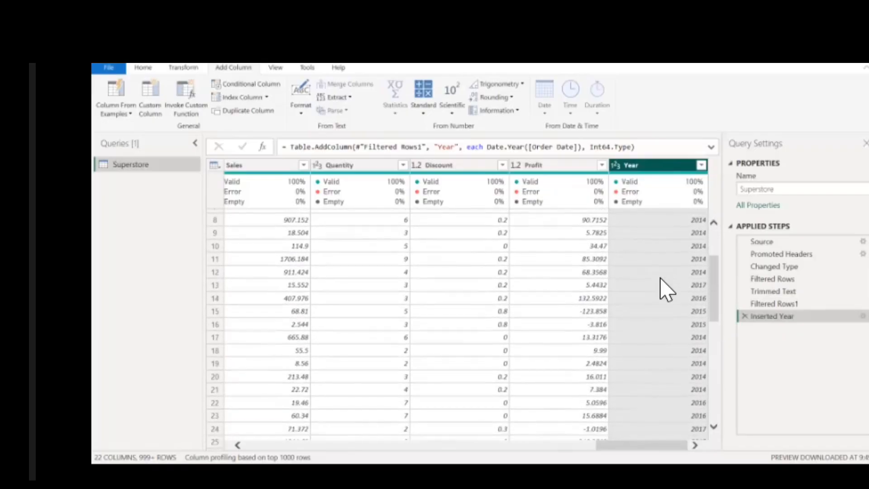
scroll(665, 290, "up", 3)
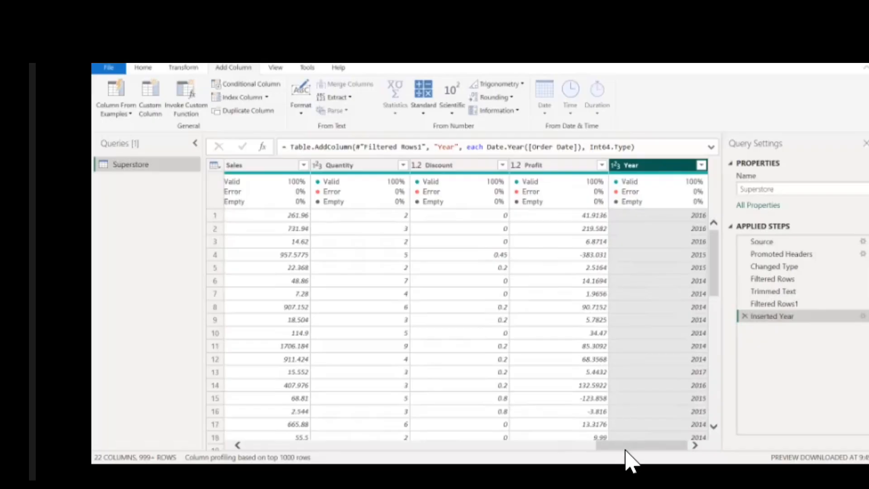
Split the Customer Name column by the space delimiter at the left-most delimiter and look through the resulting name columns.
left_click_drag(627, 449, 345, 424)
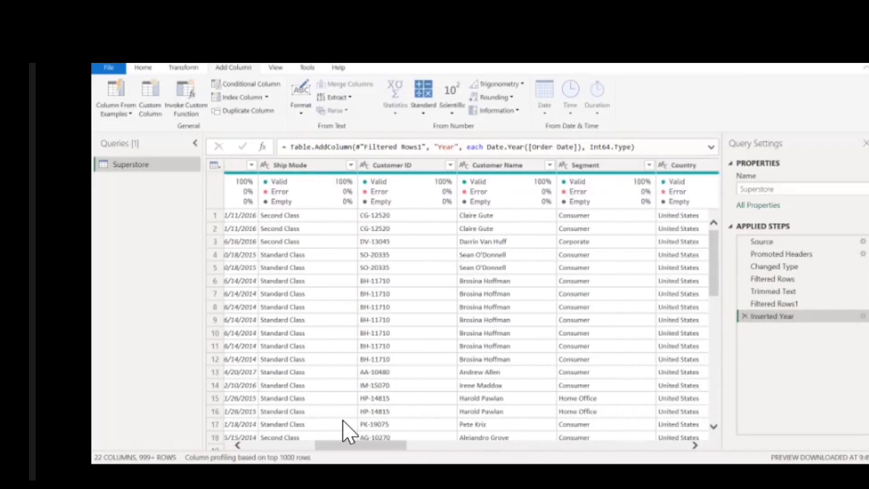
left_click(498, 169)
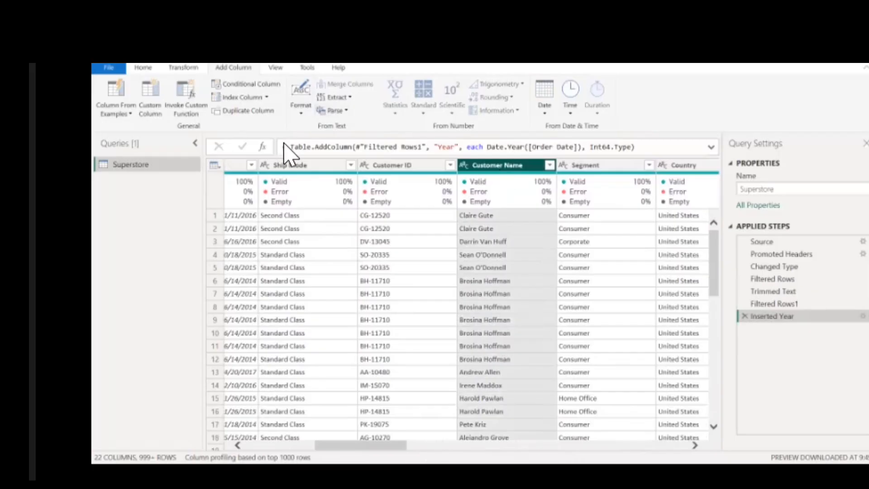
left_click(198, 70)
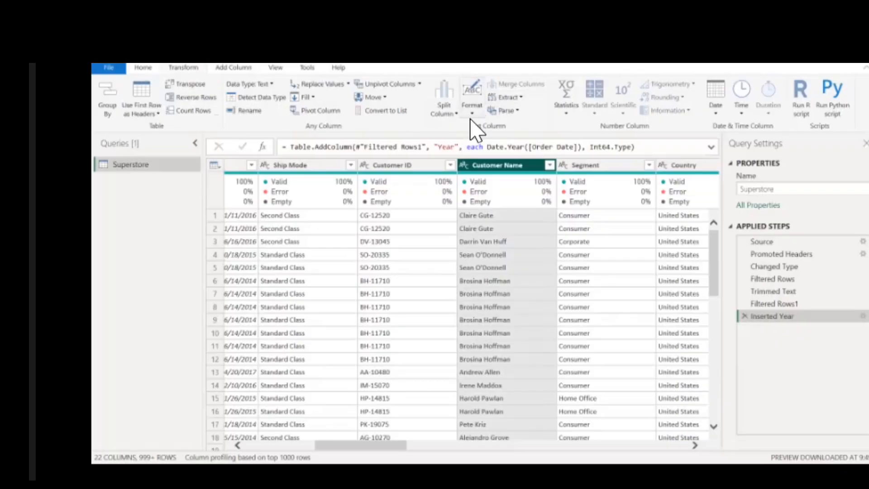
left_click(455, 114)
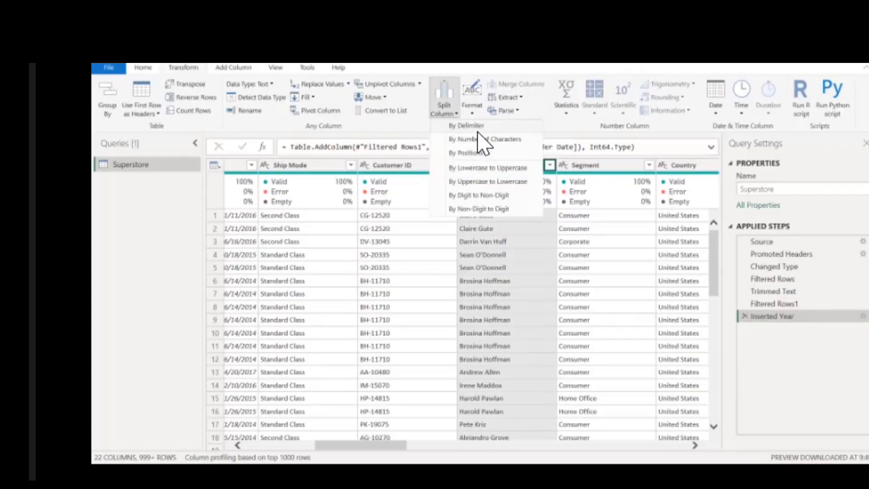
left_click(471, 126)
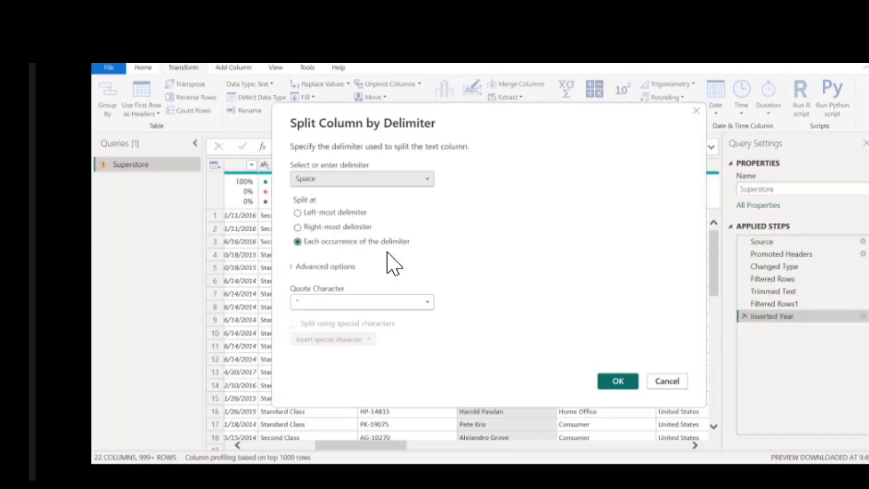
left_click(311, 214)
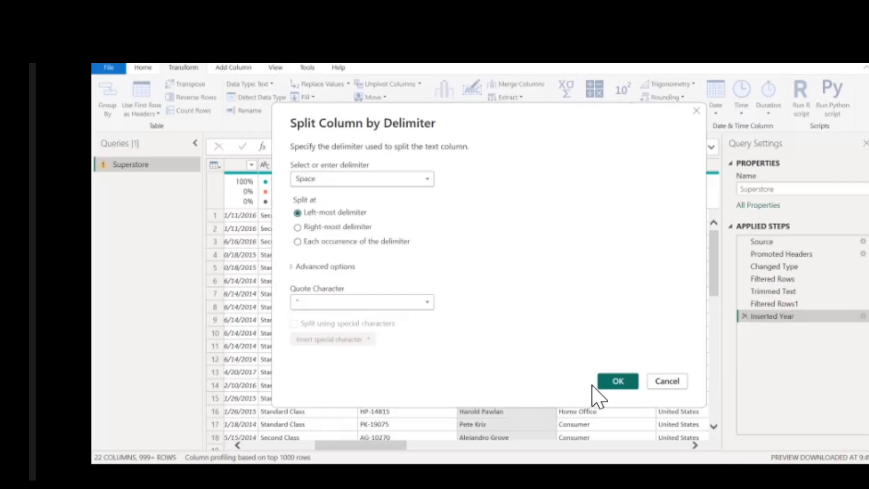
left_click(617, 382)
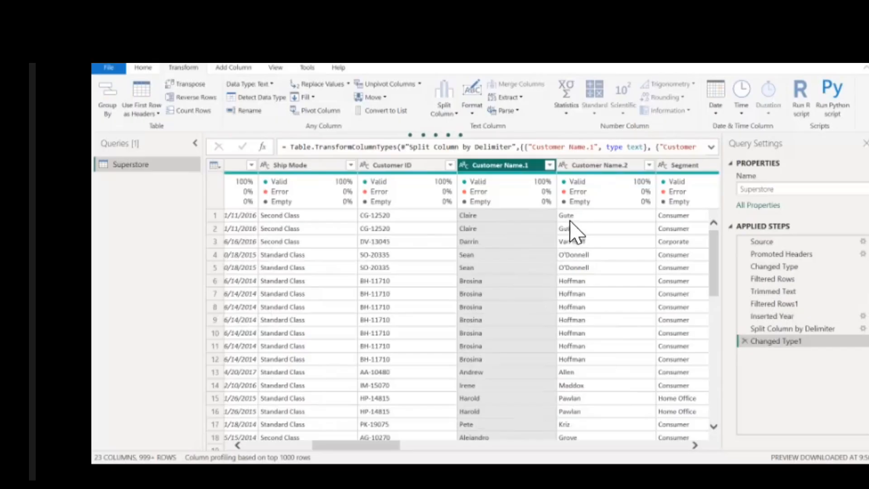
scroll(595, 335, "down", 2)
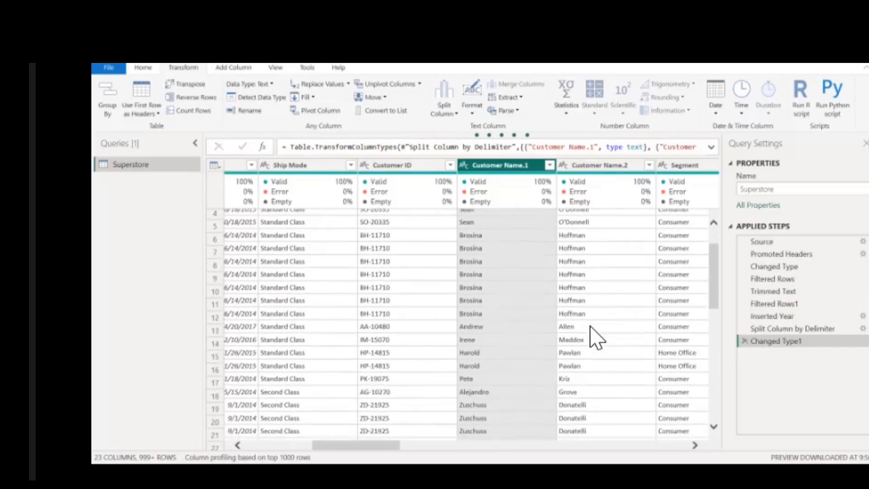
scroll(595, 338, "down", 15)
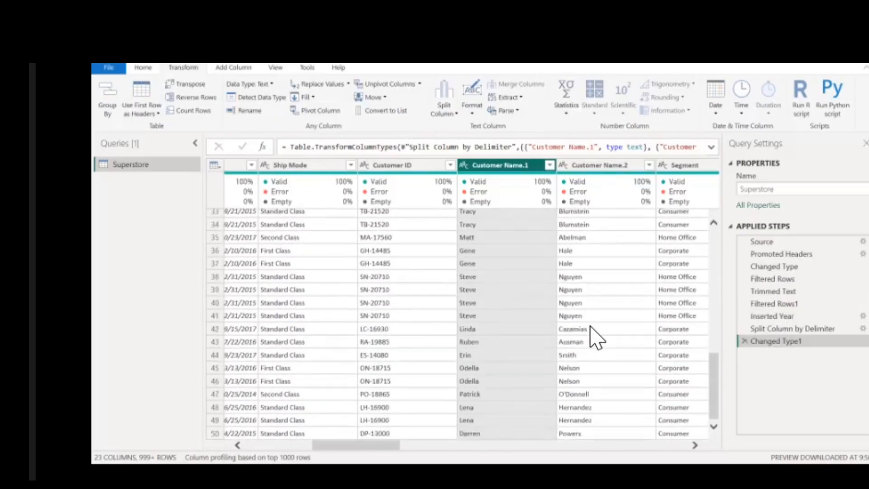
Look through the split customer name columns and delete the Changed Type1 and Split Column by Delimiter steps.
scroll(595, 337, "down", 4)
scroll(595, 337, "up", 6)
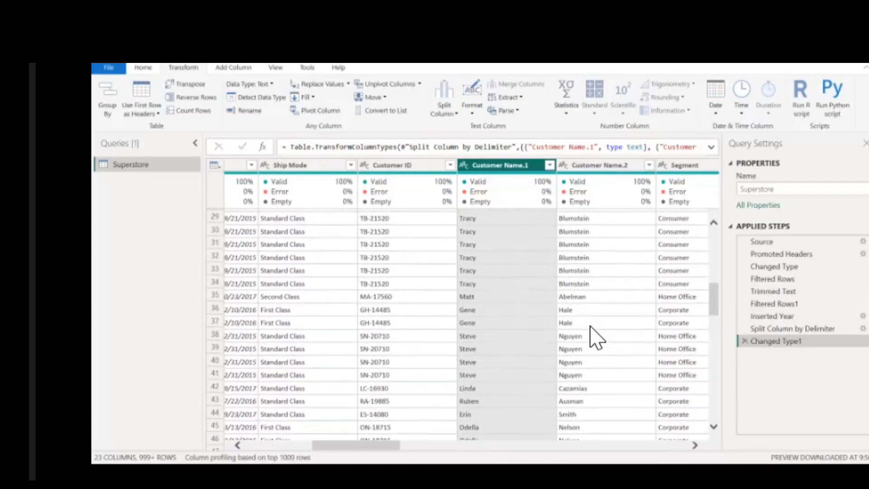
scroll(596, 337, "up", 10)
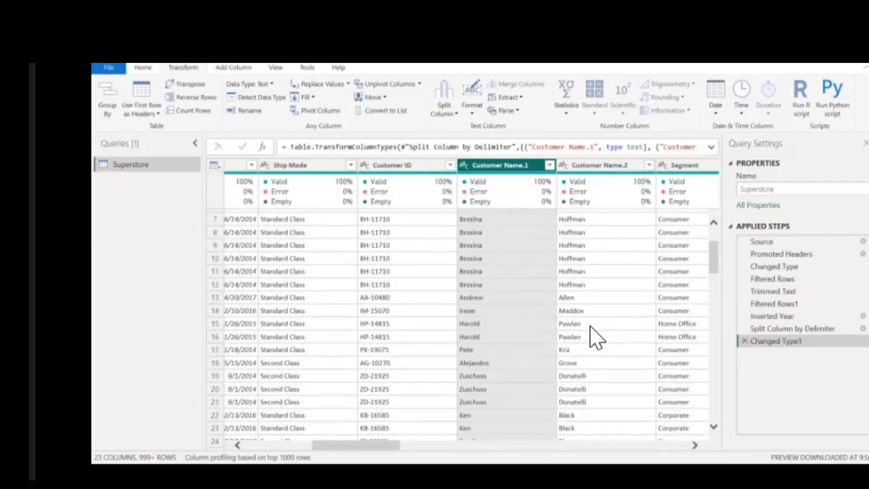
scroll(595, 337, "up", 3)
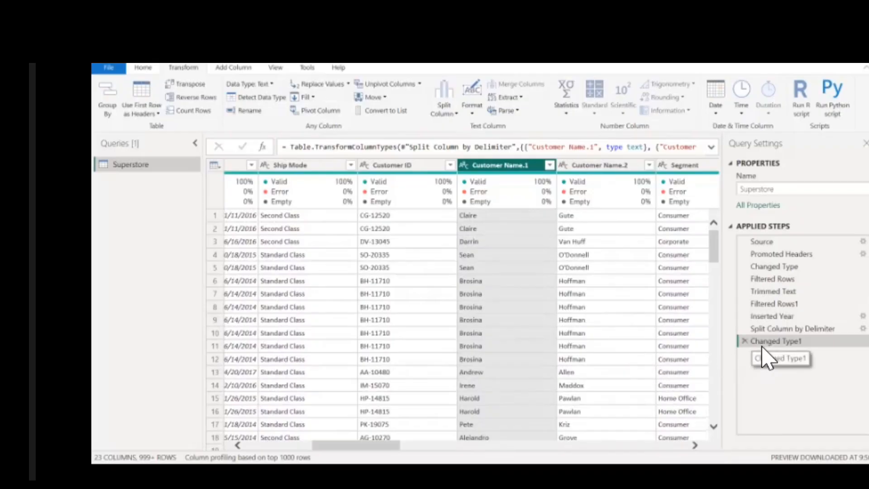
left_click(745, 341)
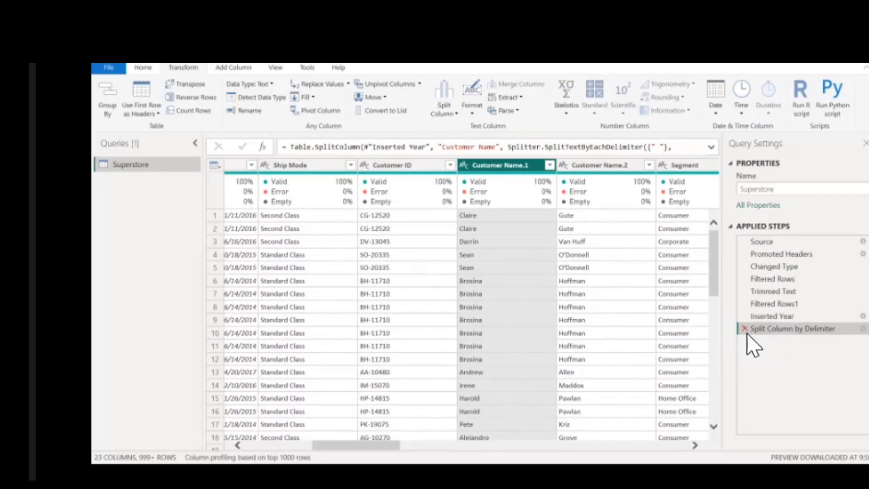
left_click(744, 328)
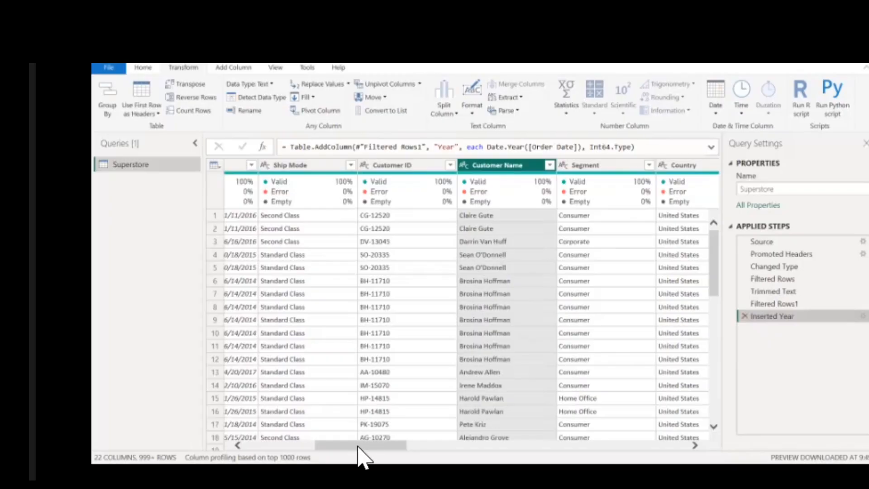
Select the State column first and the City column second, and start merging them in place.
left_click_drag(358, 447, 435, 447)
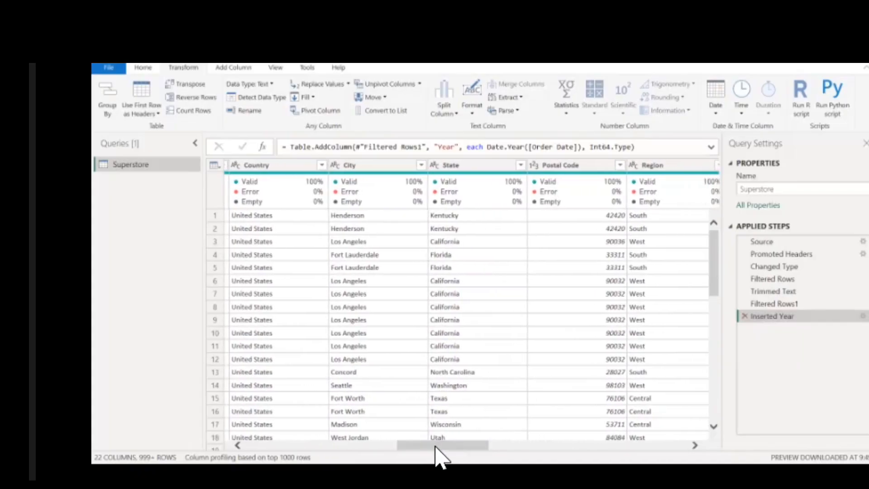
left_click(482, 168)
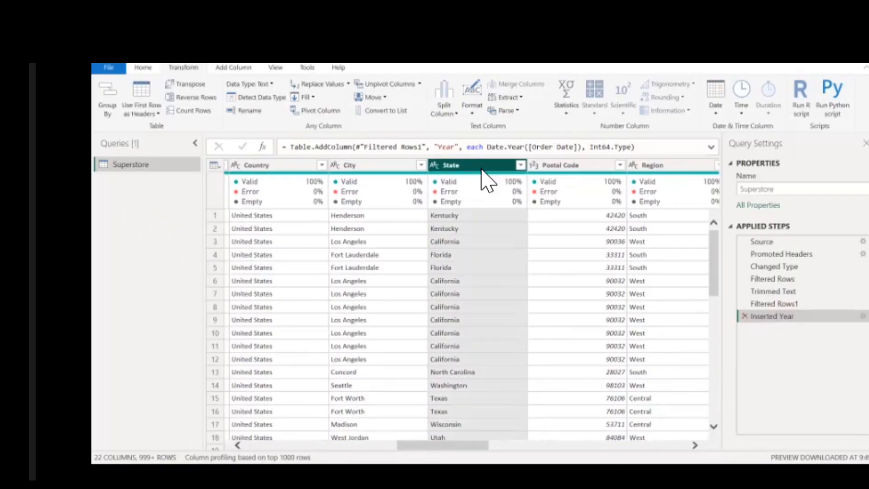
left_click(408, 173, "ctrl")
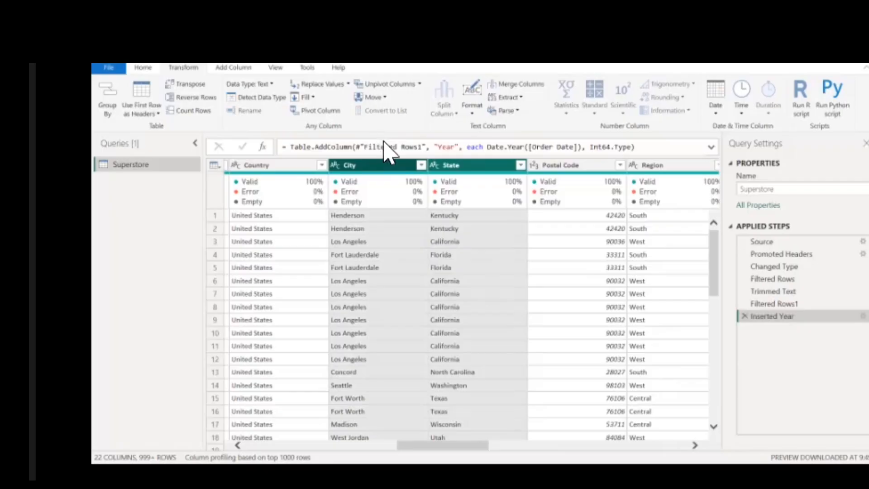
left_click(245, 68)
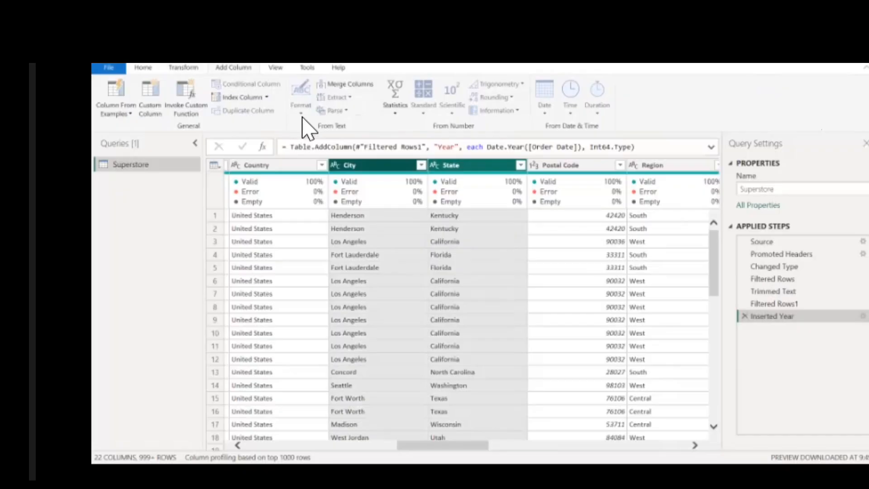
left_click(179, 69)
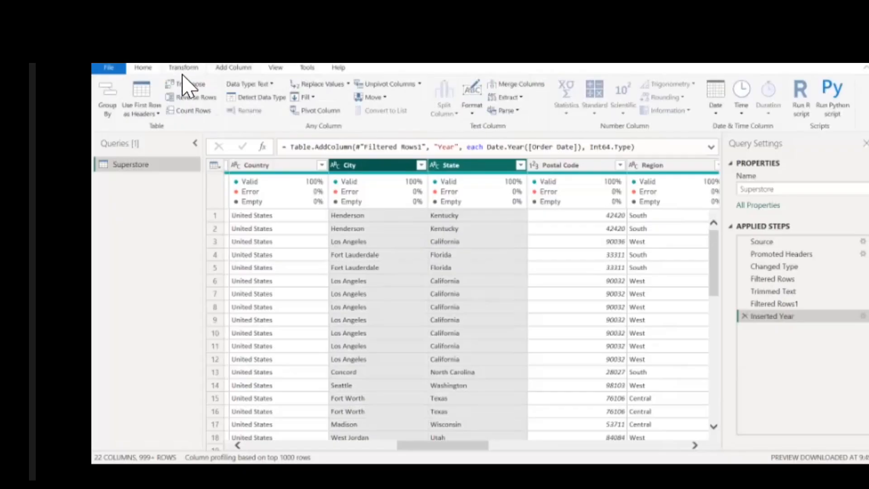
left_click(145, 68)
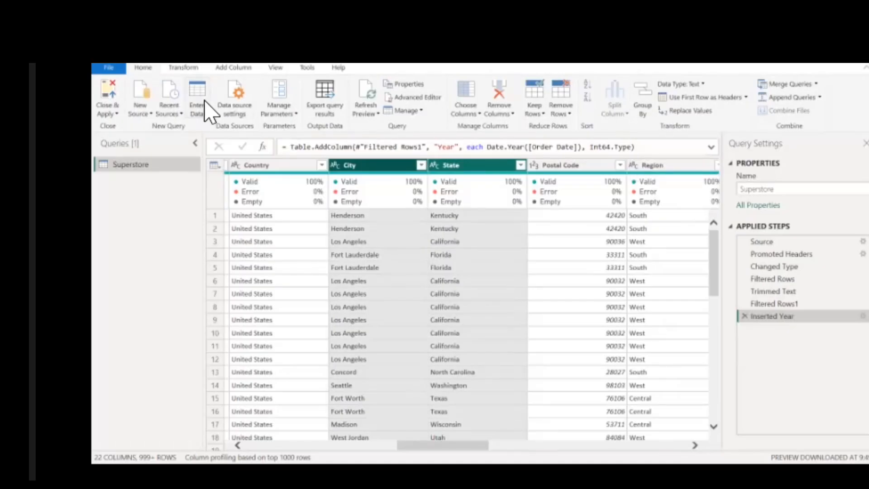
left_click(195, 68)
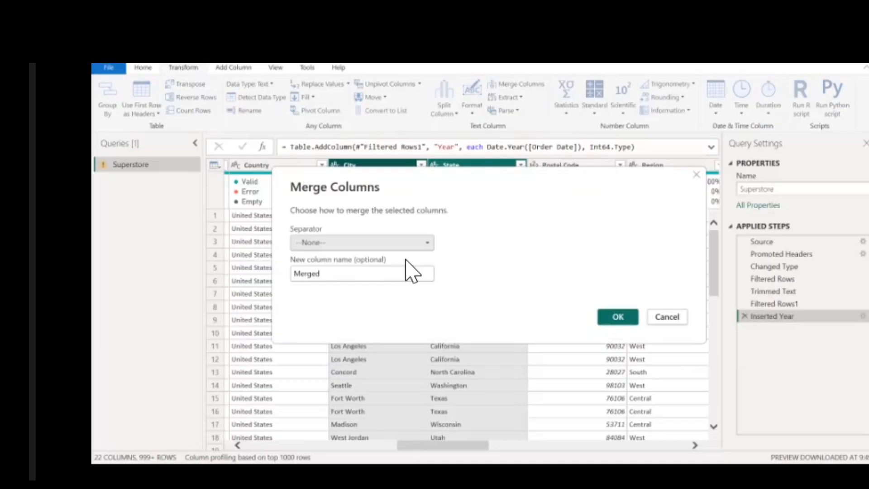
Try the available separator options for the merge, including Custom, and set the separator to Space.
left_click(408, 243)
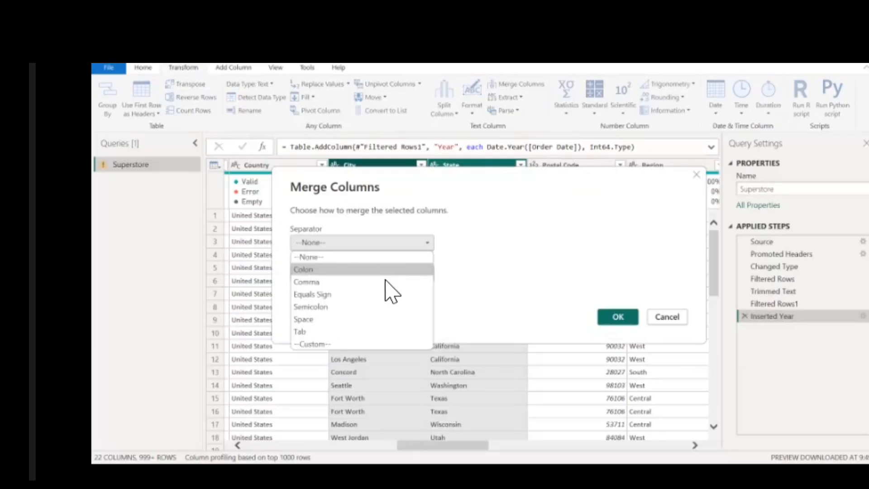
left_click(380, 329)
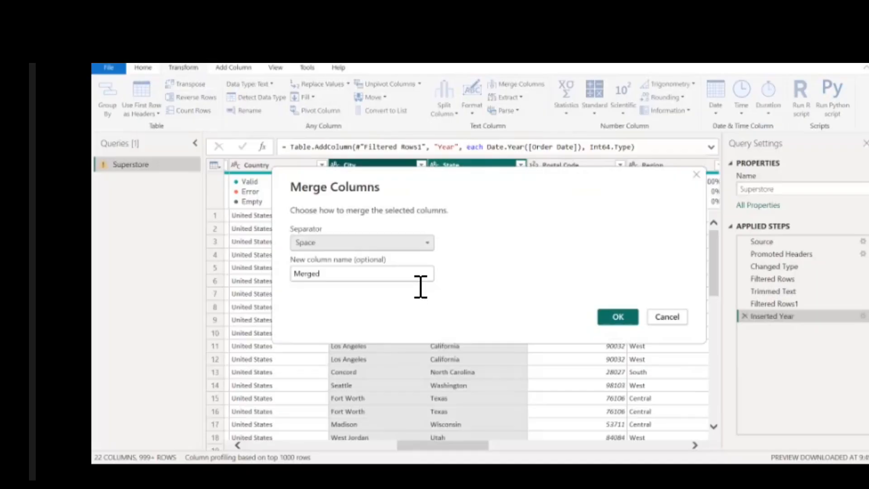
left_click(407, 242)
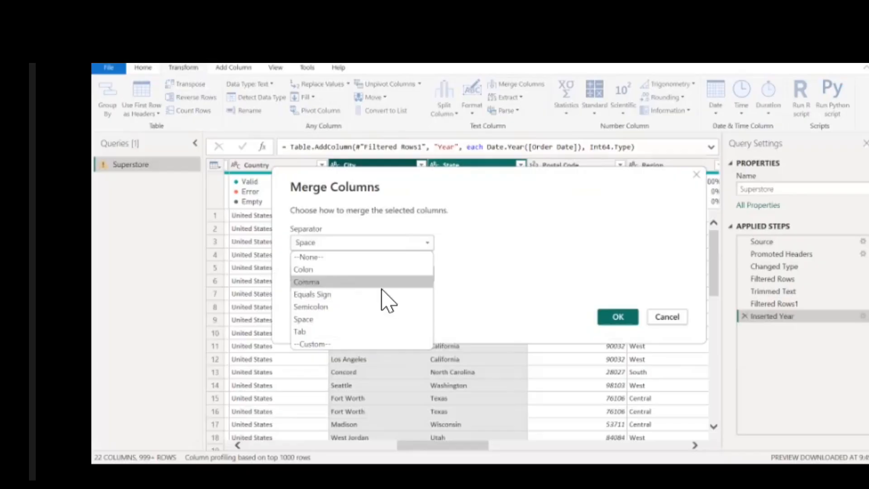
left_click(360, 320)
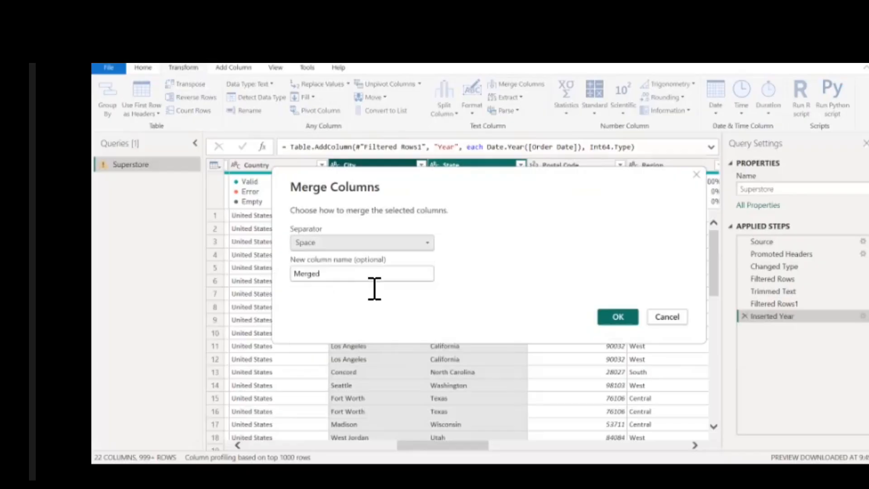
left_click(426, 247)
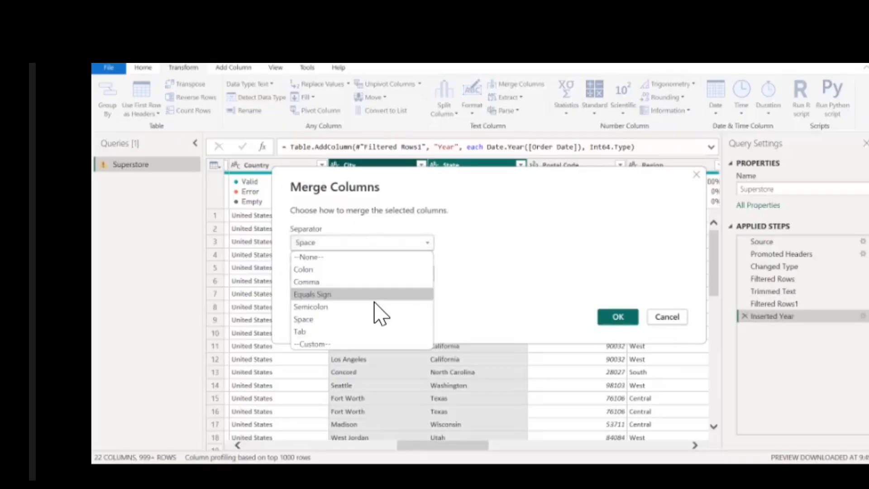
left_click(349, 344)
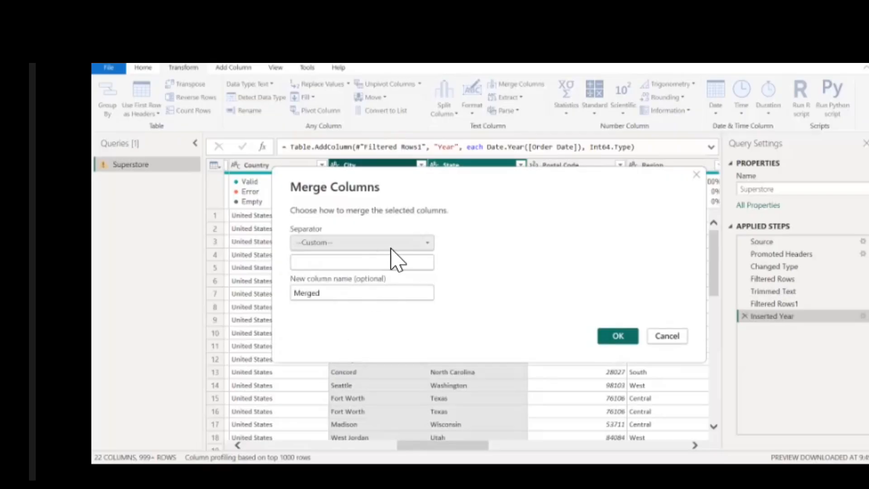
left_click(403, 249)
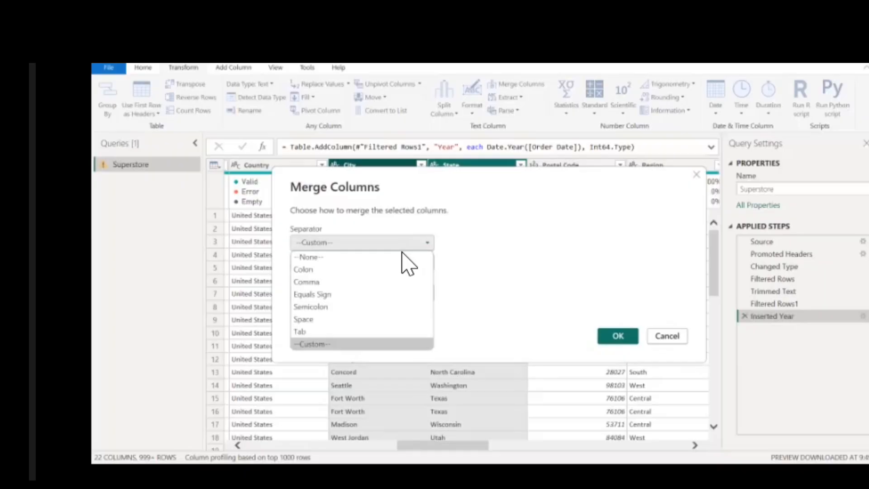
left_click(402, 250)
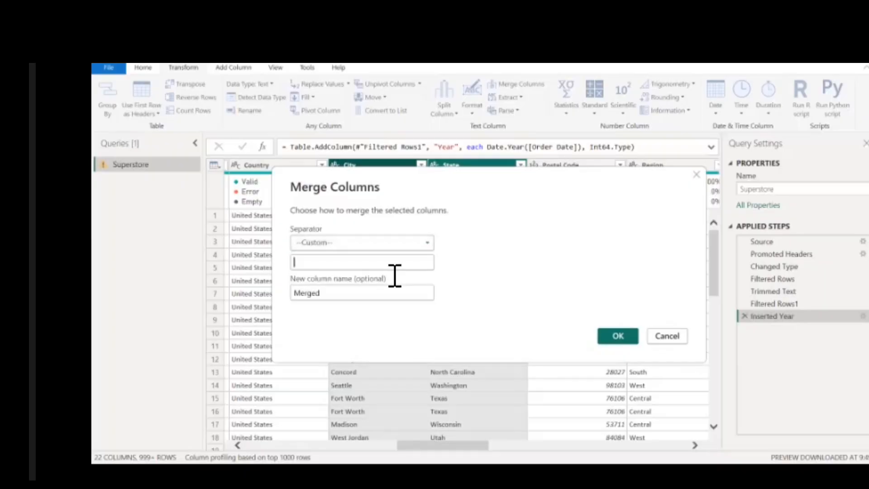
left_click(401, 245)
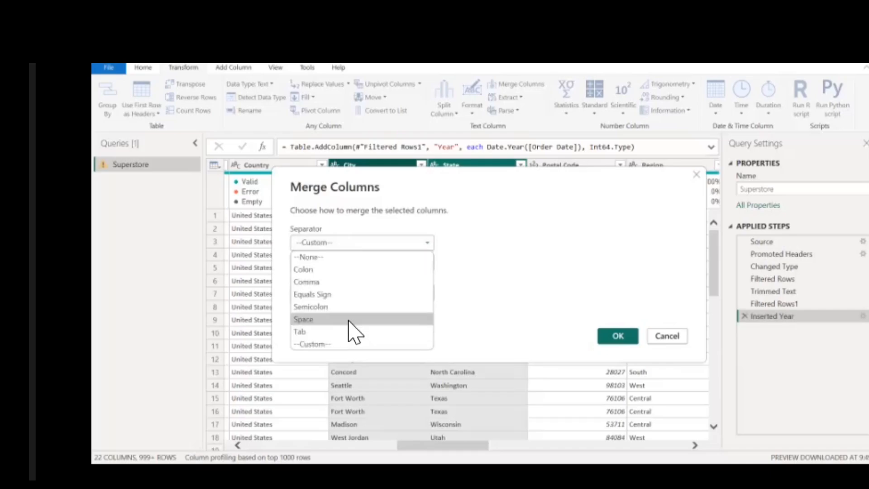
left_click(349, 320)
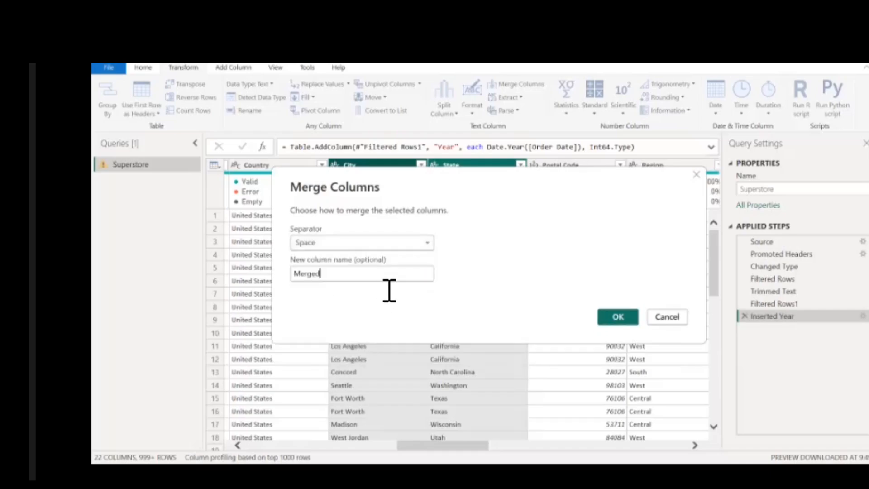
Name the merged column State-City and complete the merge of the State and City columns.
key("BackSpace")
key("BackSpace")
key("BackSpace")
key("BackSpace")
key("BackSpace")
key("BackSpace")
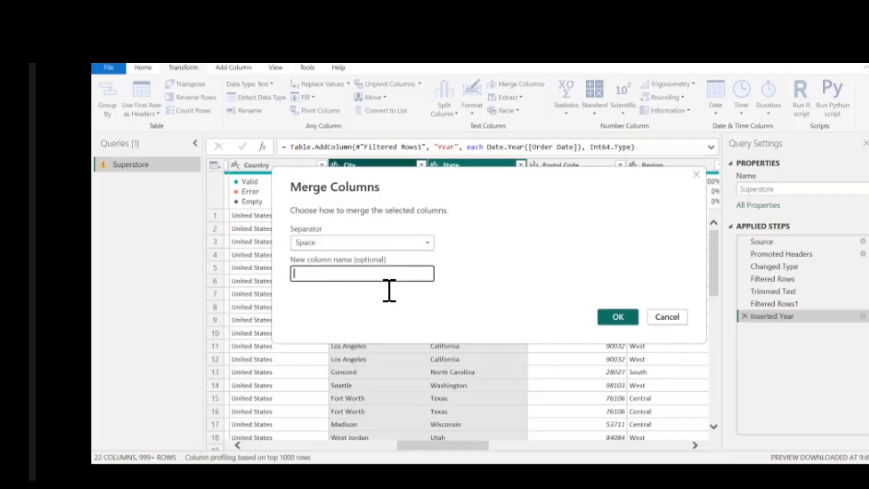
type("City-")
key("BackSpace")
key("BackSpace")
key("BackSpace")
key("BackSpace")
key("BackSpace")
type("State-City")
left_click(617, 319)
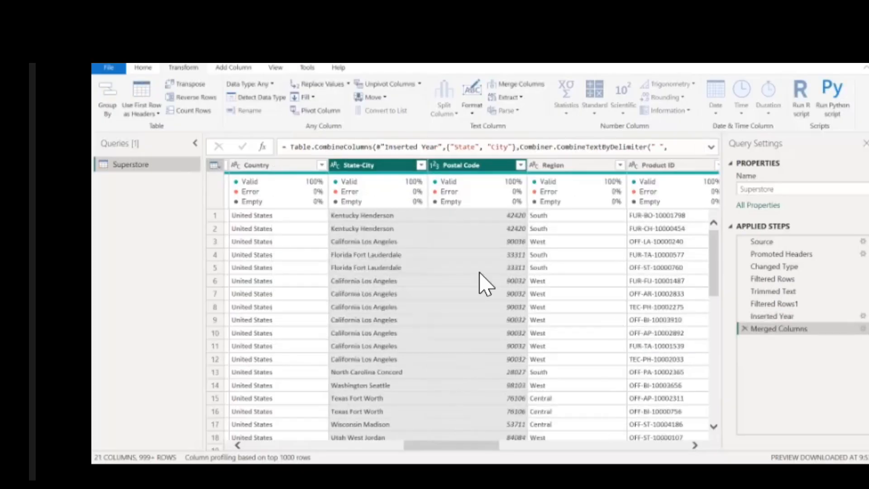
Look through the merged State-City values and delete the Merged Columns step to restore the separate columns.
left_click(446, 269)
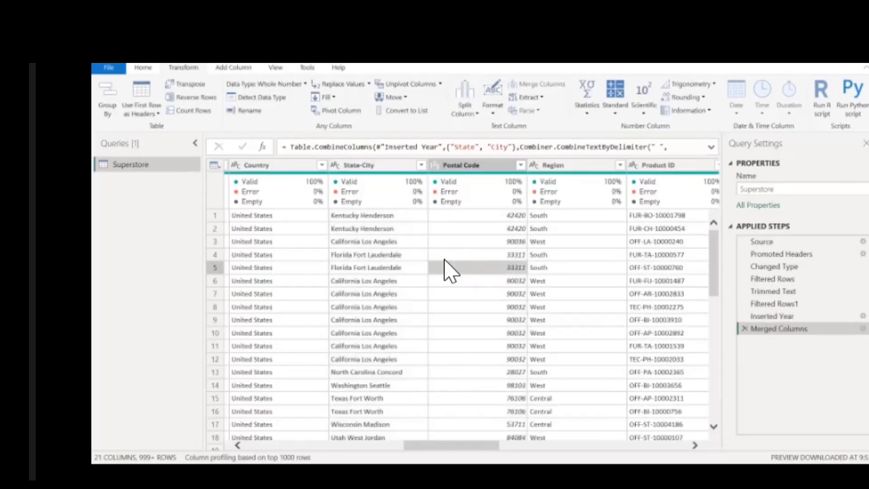
left_click(385, 221)
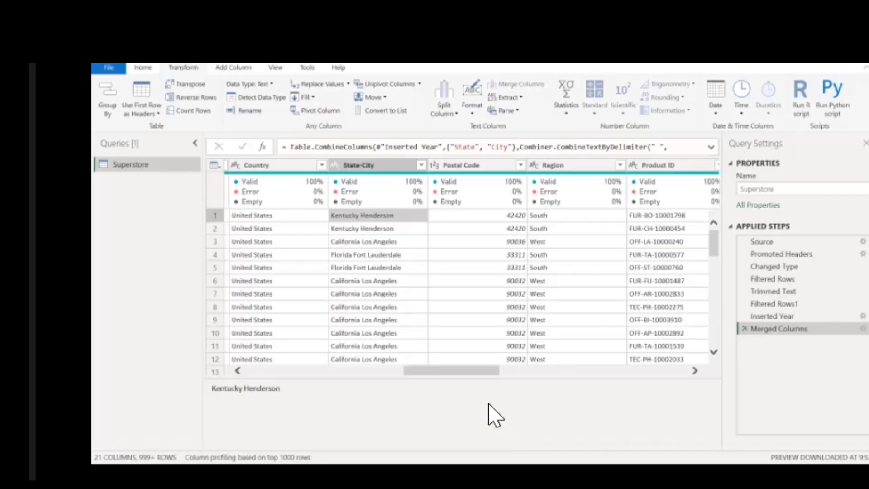
mouse_move(468, 372)
left_mouse_down()
mouse_move(435, 389)
mouse_move(467, 391)
mouse_move(431, 386)
mouse_move(465, 376)
mouse_move(458, 380)
left_mouse_up()
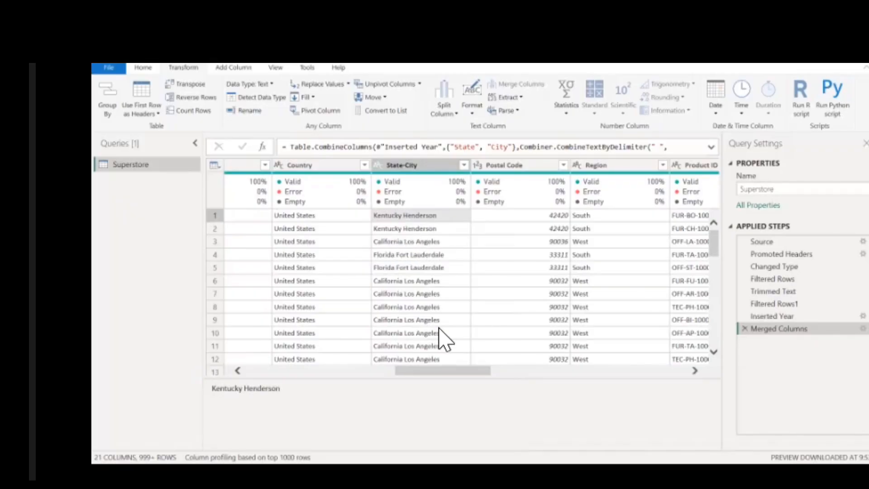
scroll(441, 337, "down", 3)
scroll(441, 337, "up", 3)
left_click(745, 329)
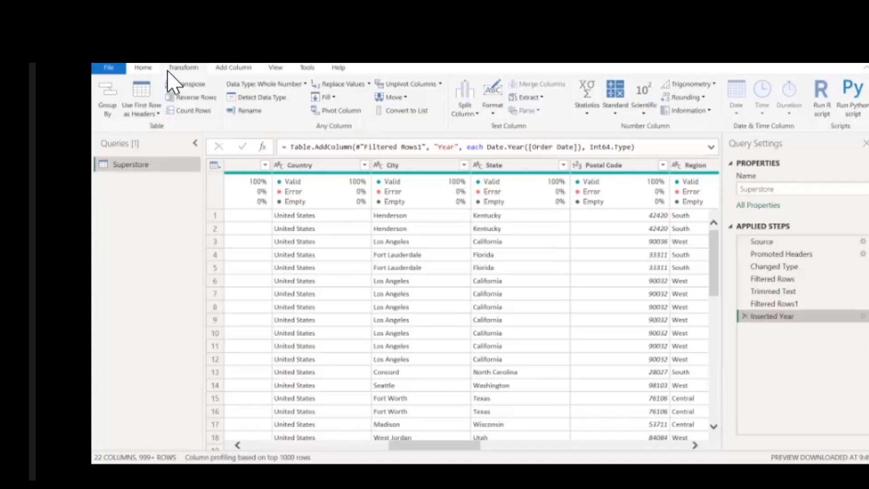
Examine the Append Queries options for two tables and for three or more tables, and close the dialog without appending.
left_click(150, 68)
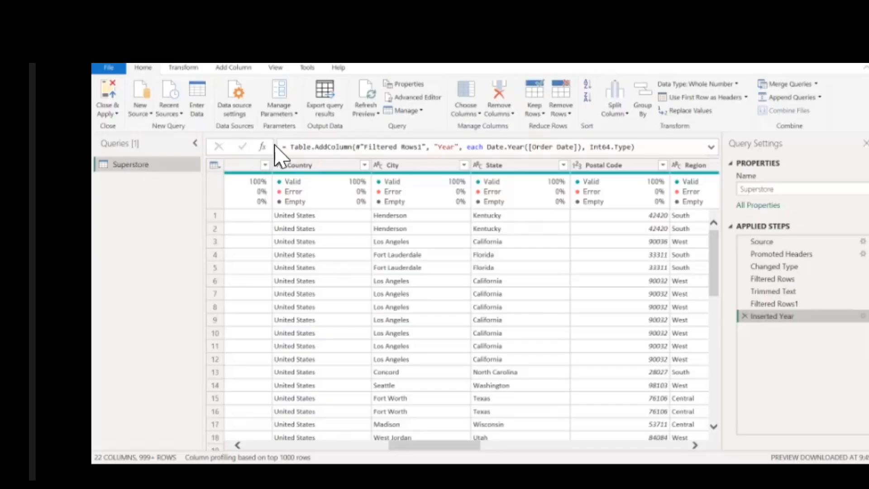
left_click(819, 97)
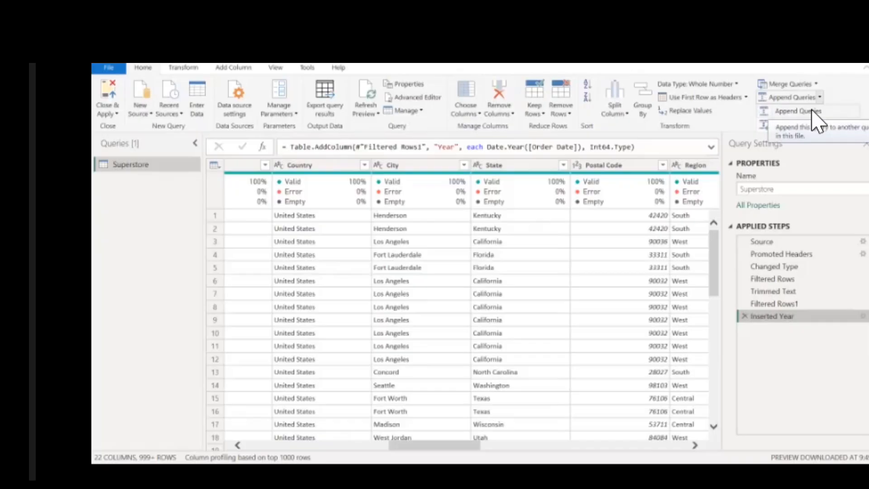
left_click(796, 112)
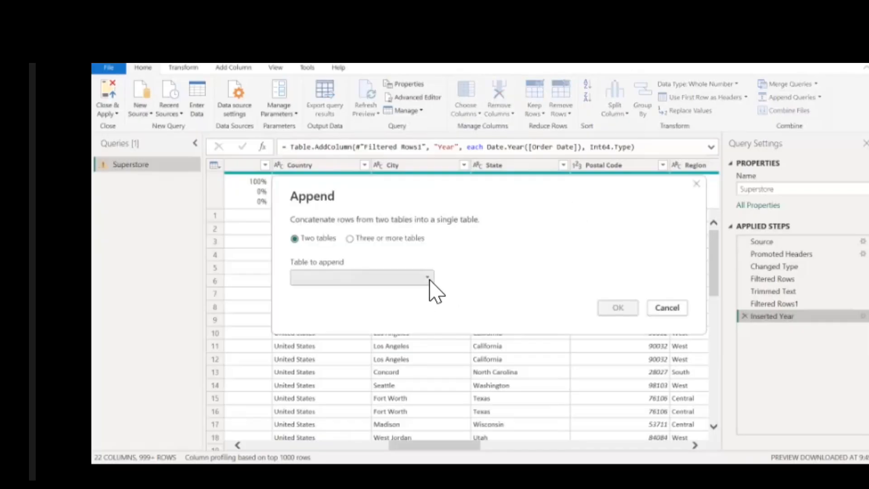
left_click(428, 278)
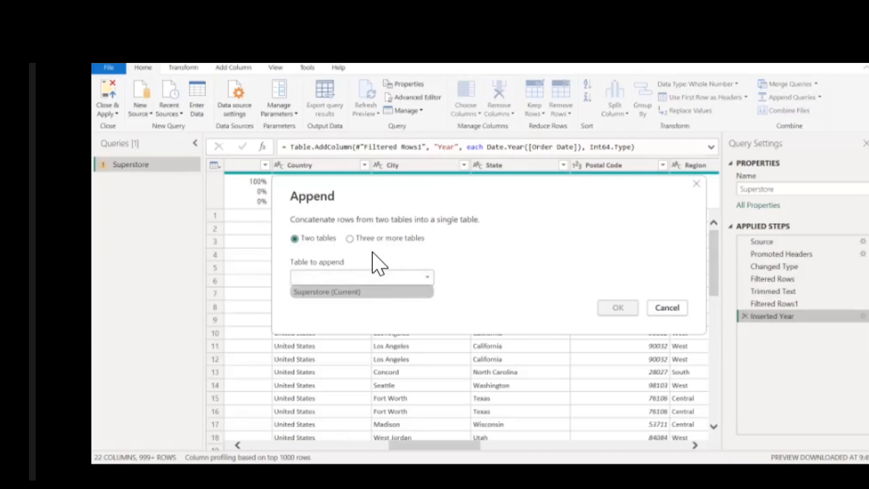
left_click(350, 239)
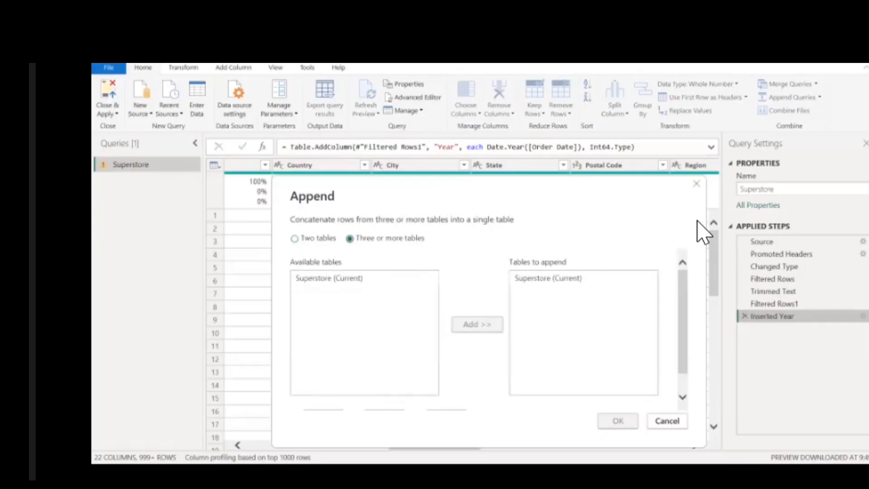
left_click(696, 183)
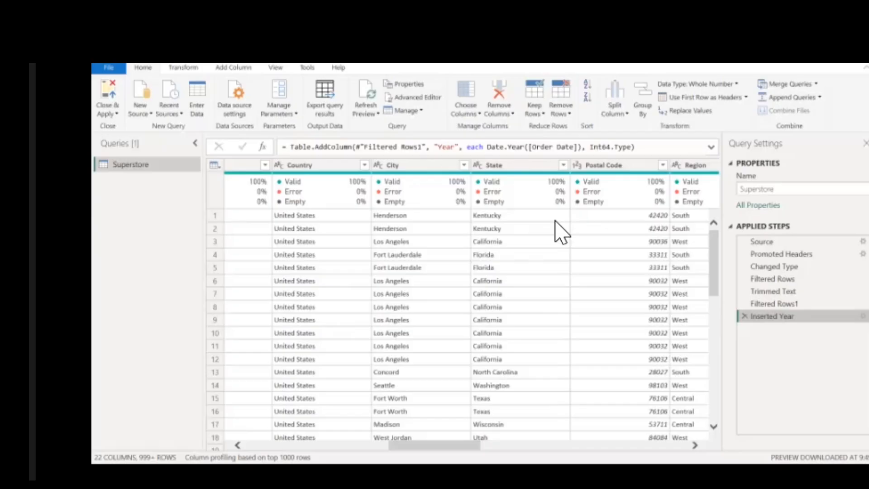
Examine the Merge Queries dialog for the Superstore table and close it without merging.
left_click(817, 86)
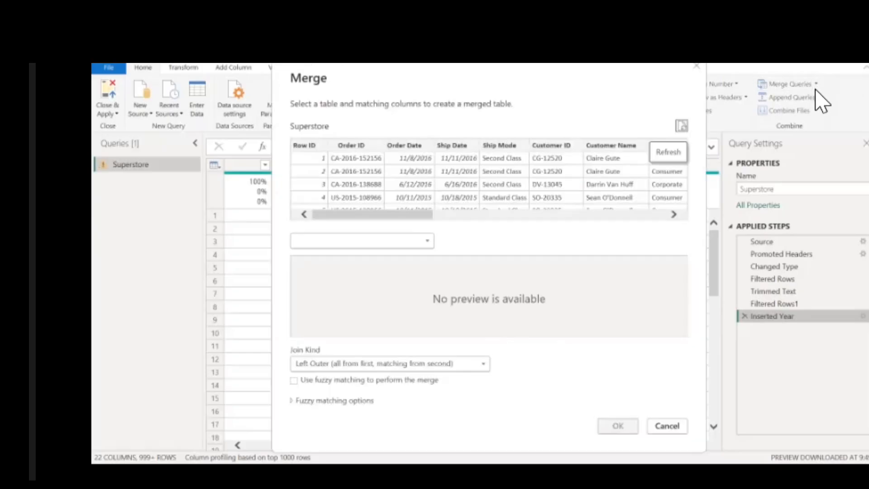
left_click(697, 67)
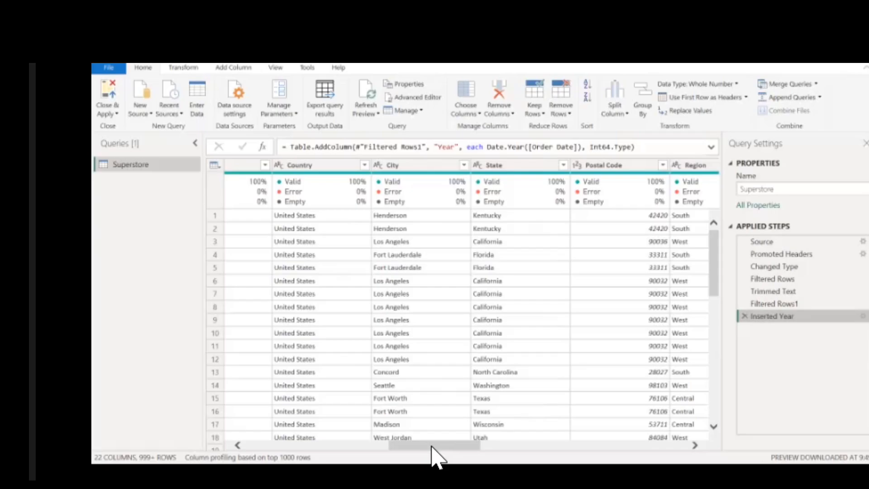
Filter the Profit column to keep only rows greater than 0.
left_click_drag(431, 446, 638, 447)
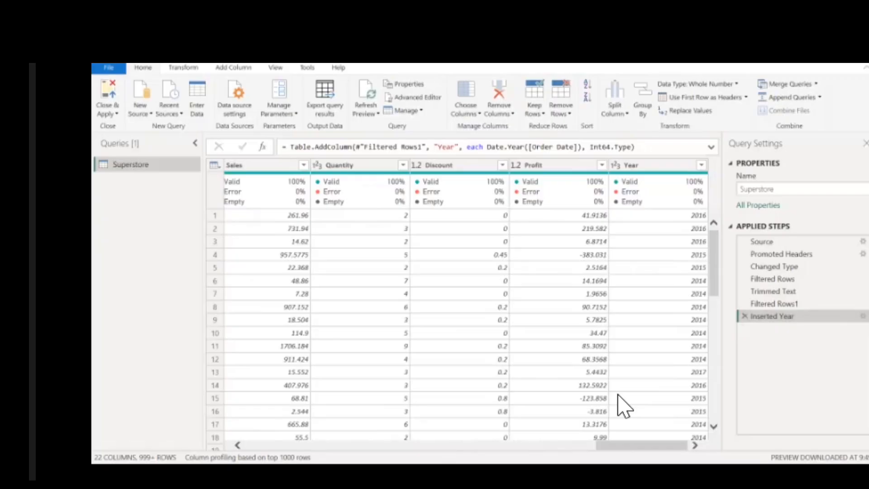
left_click(602, 165)
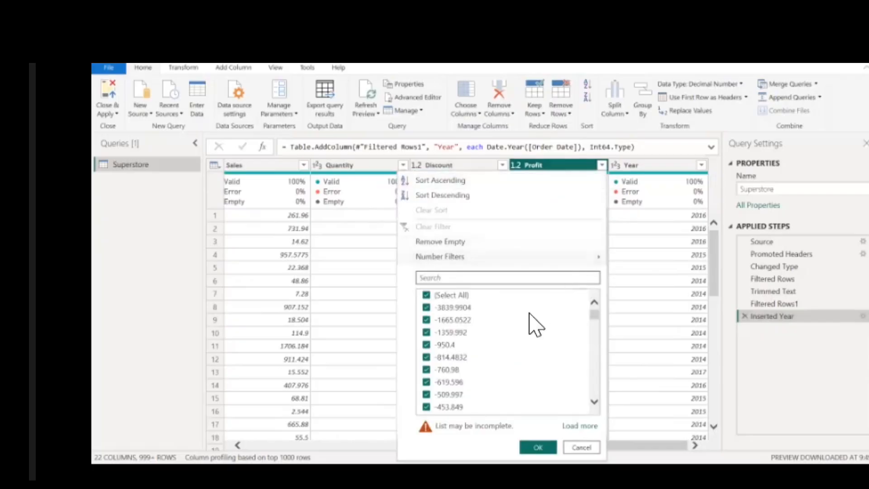
mouse_move(504, 257)
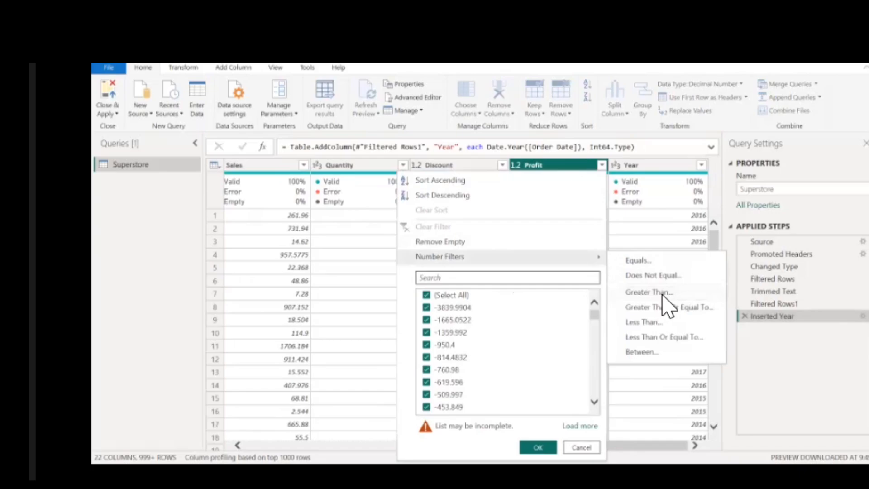
left_click(647, 292)
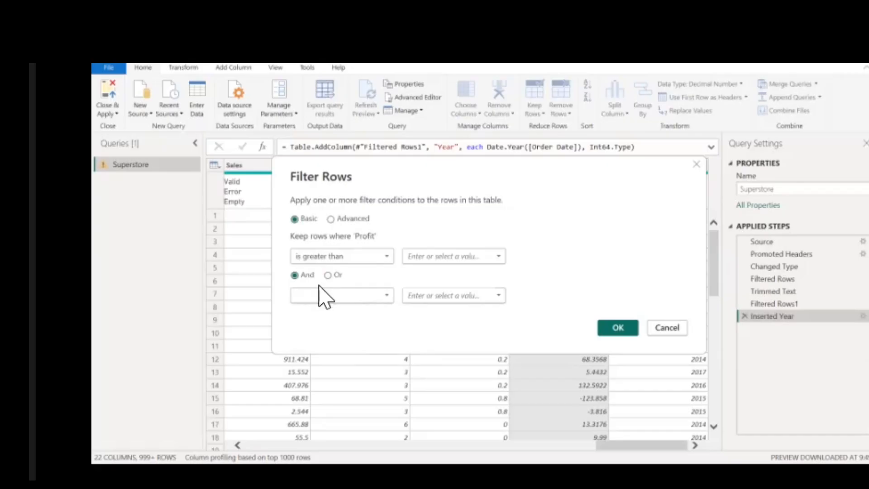
left_click(489, 271)
type("0")
left_click(618, 328)
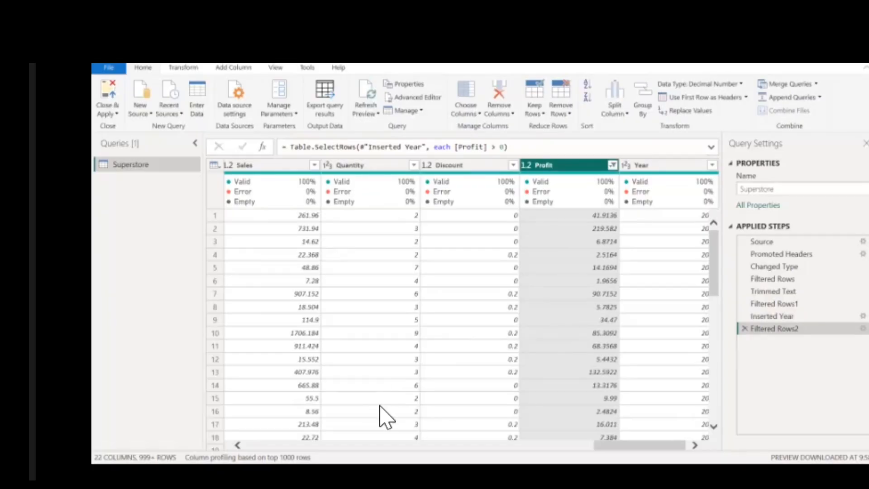
Turn on the column distribution preview and review the charts from Product ID across to Year.
left_click(276, 71)
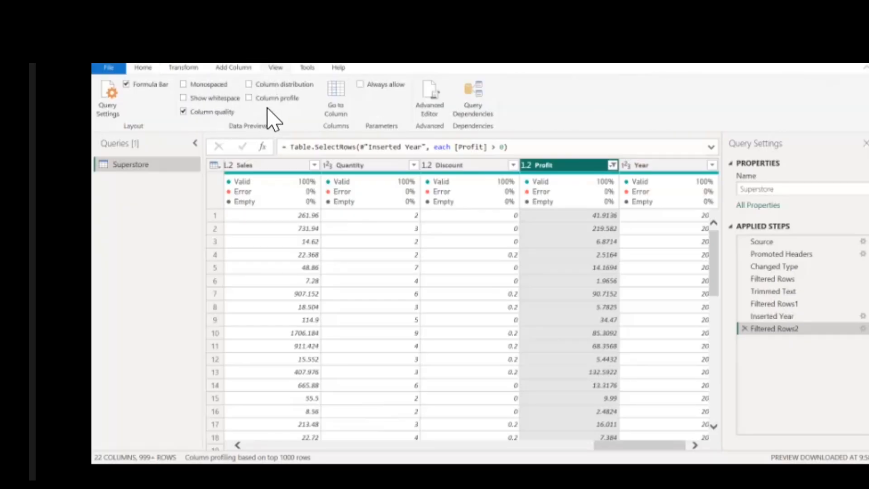
left_click(250, 85)
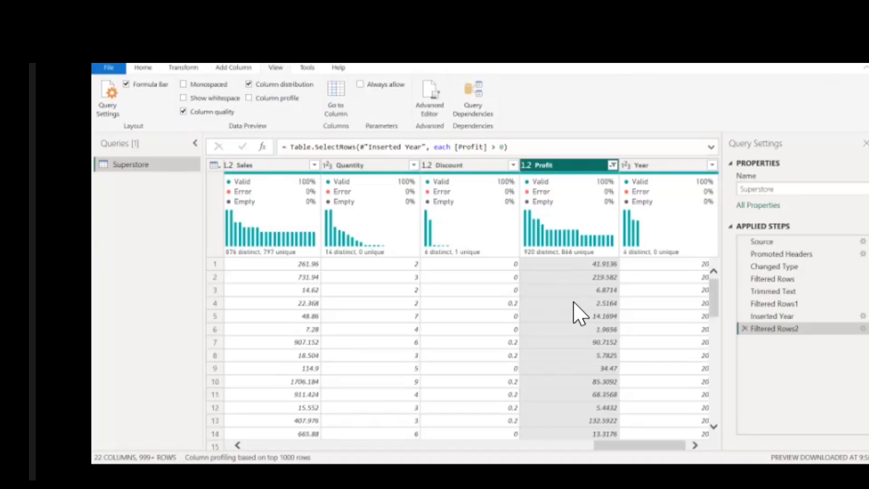
left_click_drag(653, 449, 475, 439)
scroll(474, 427, "right", 5)
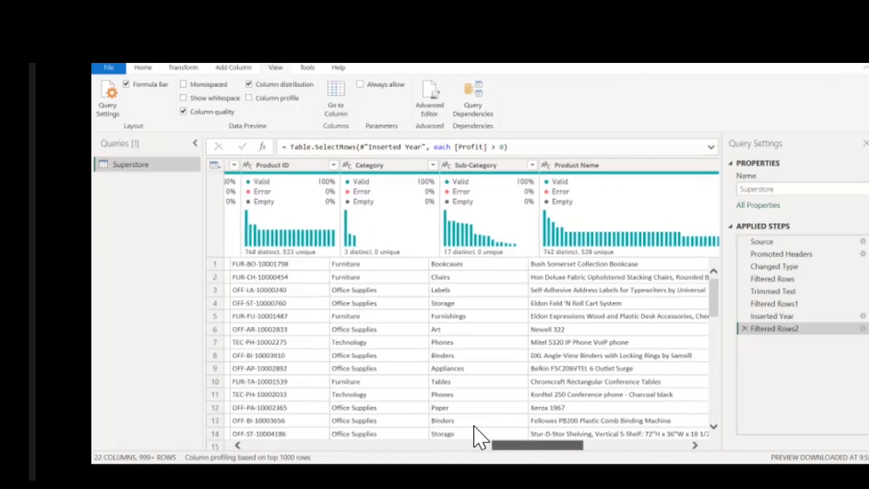
scroll(474, 427, "right", 5)
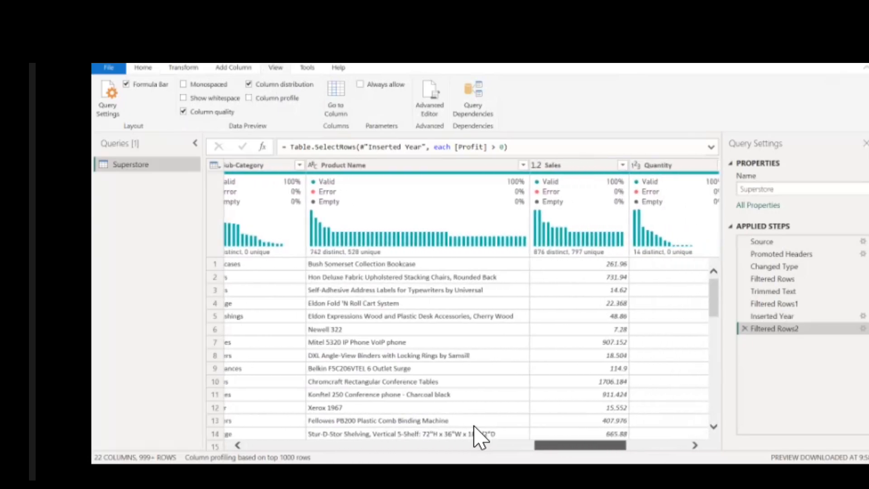
scroll(479, 437, "right", 5)
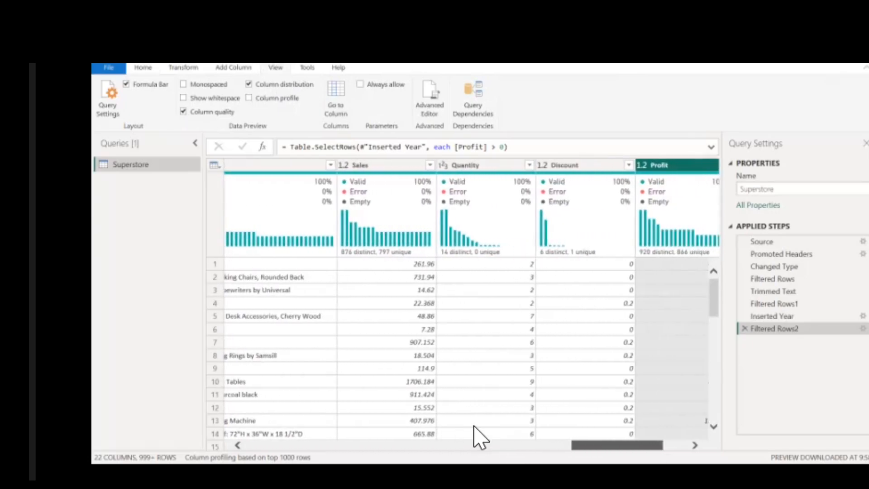
scroll(479, 436, "right", 3)
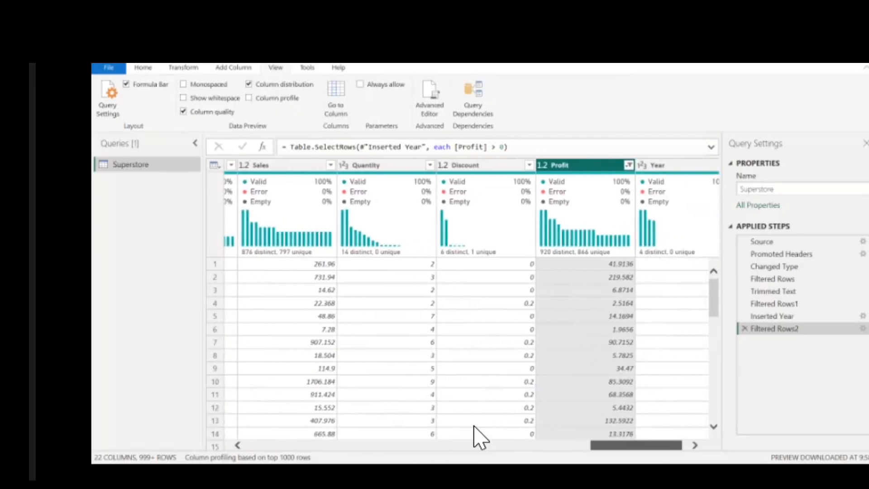
scroll(479, 437, "right", 1)
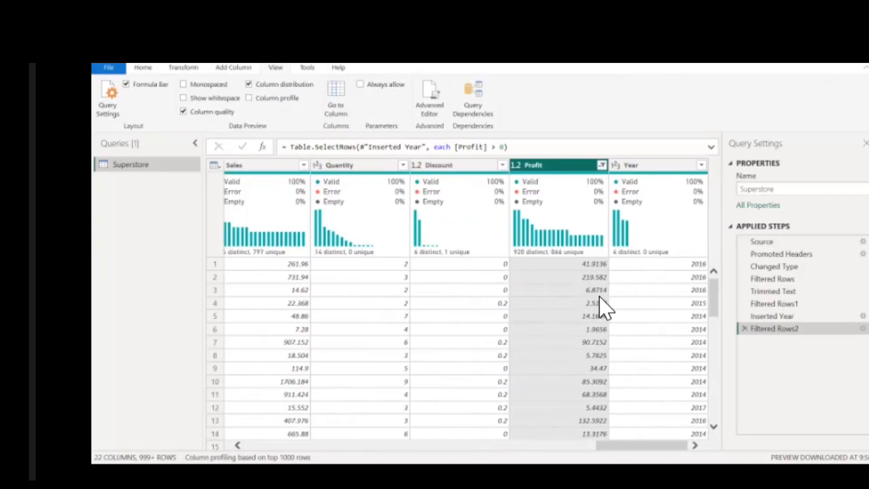
Look through the rows of the filtered Profit column and return to the first row.
scroll(599, 315, "down", 11)
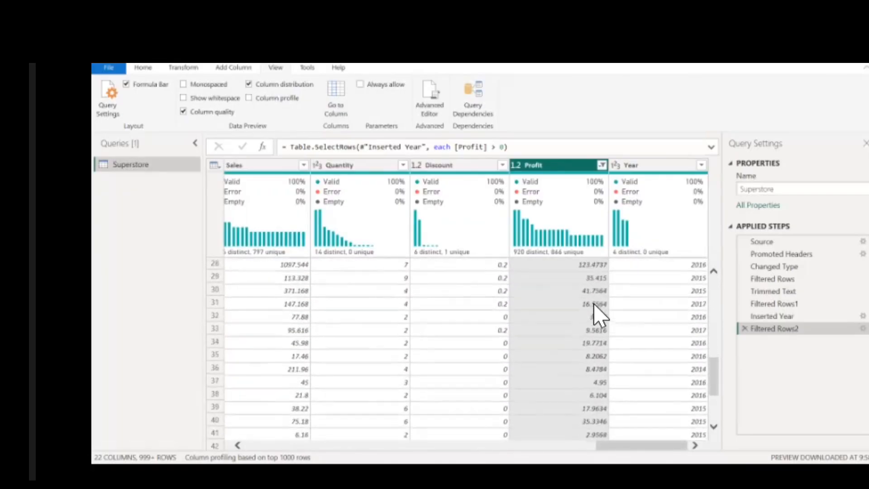
scroll(599, 316, "down", 8)
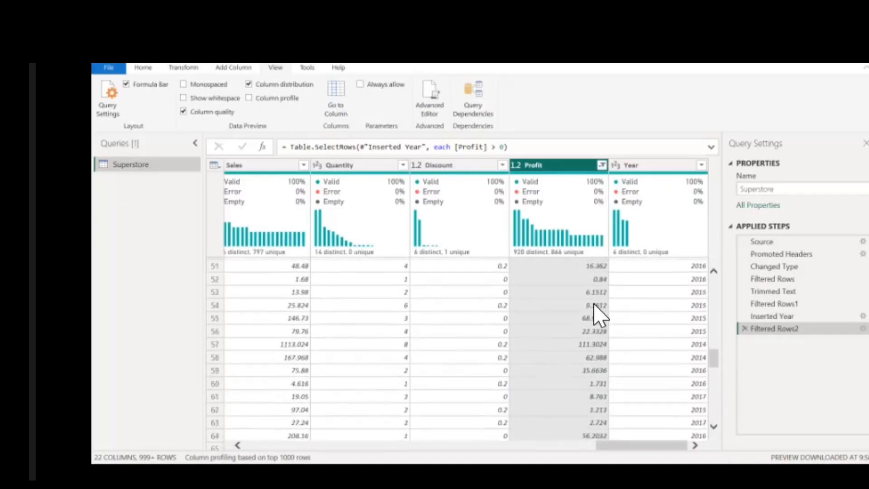
scroll(599, 316, "down", 6)
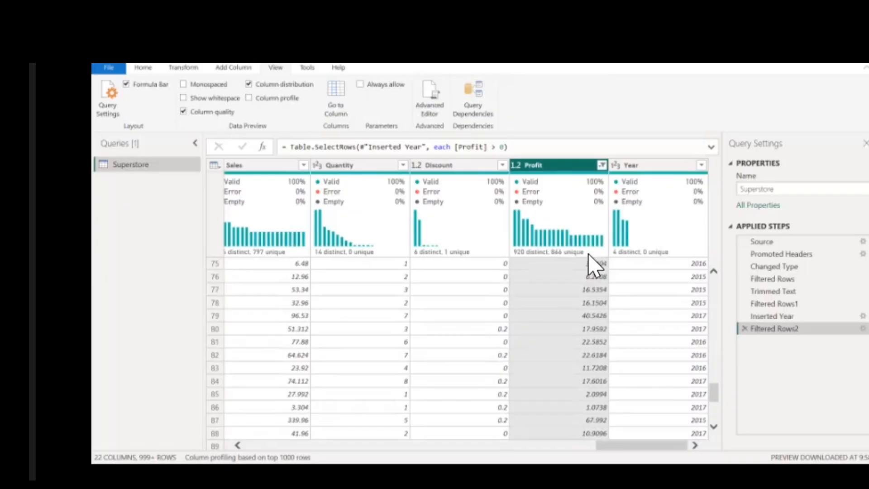
scroll(584, 305, "up", 2)
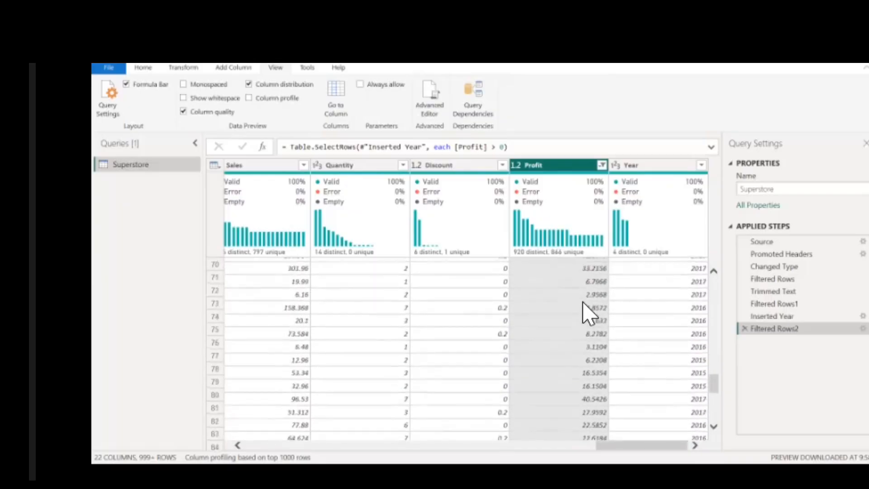
scroll(588, 313, "up", 18)
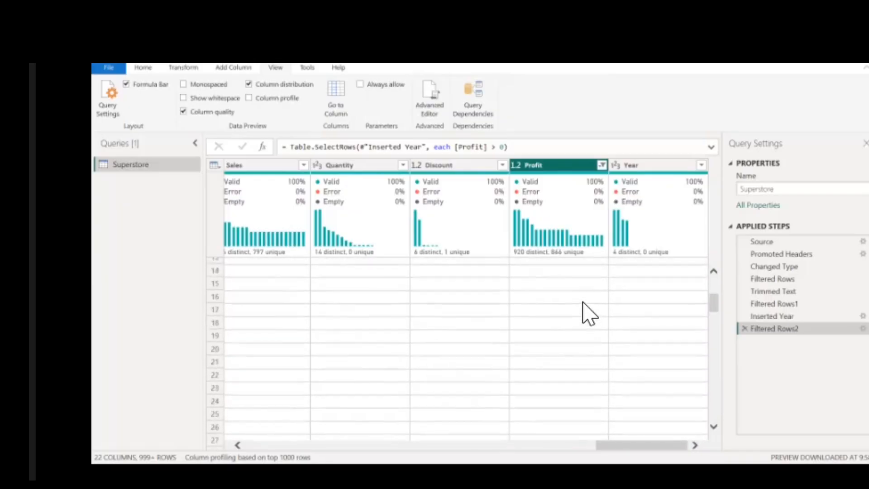
scroll(588, 313, "up", 5)
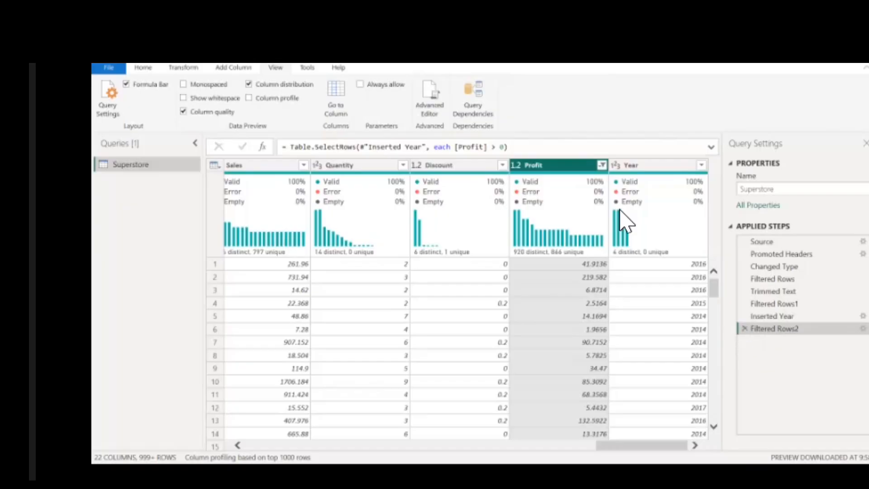
Turn off the column distribution preview and delete the Filtered Rows2 step to remove the Profit filter.
left_click(252, 85)
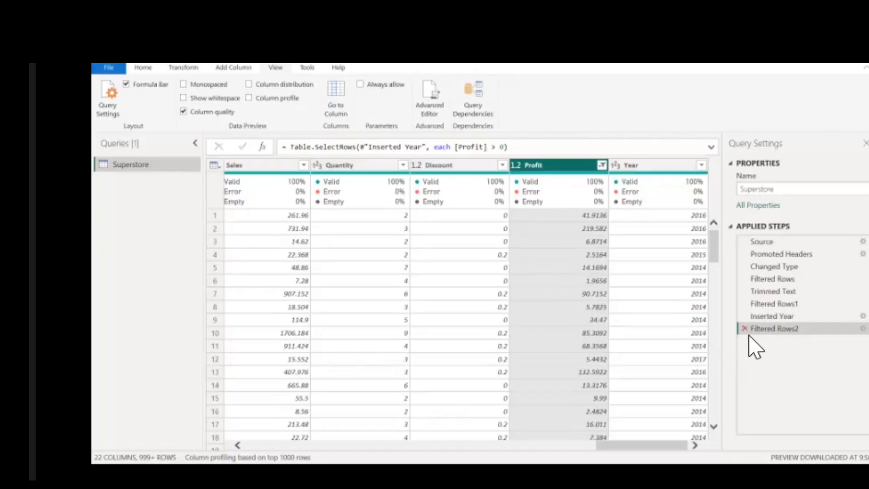
key("Delete")
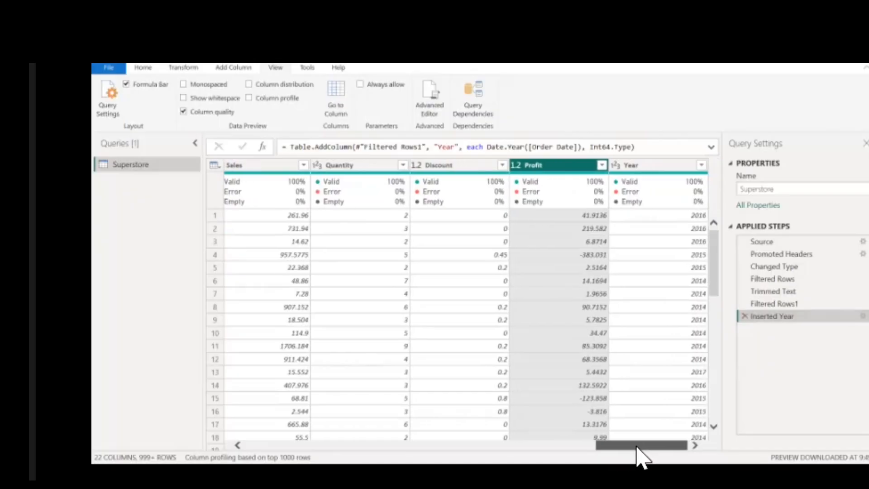
Create a new query as a reference to the Superstore query.
left_click_drag(631, 446, 415, 433)
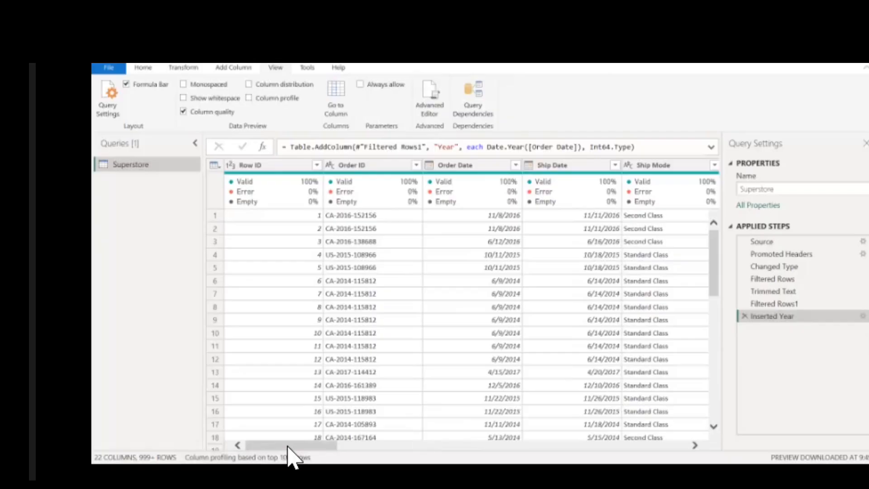
mouse_move(287, 448)
left_mouse_down()
mouse_move(435, 453)
mouse_move(290, 452)
left_mouse_up()
right_click(154, 166)
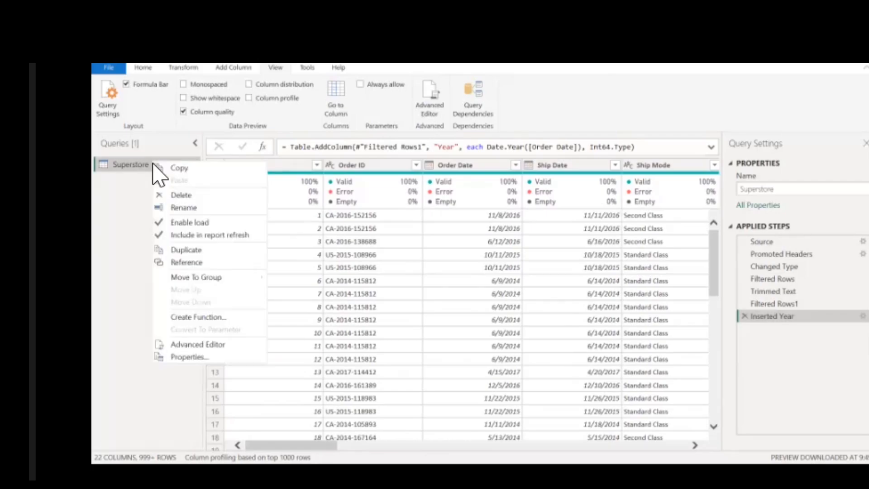
left_click(199, 267)
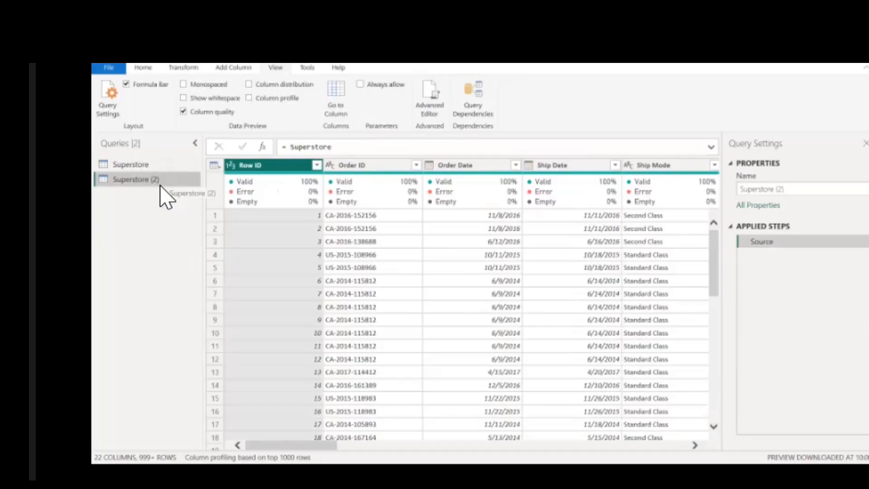
Rename the referenced query as DimCustomer.
right_click(159, 181)
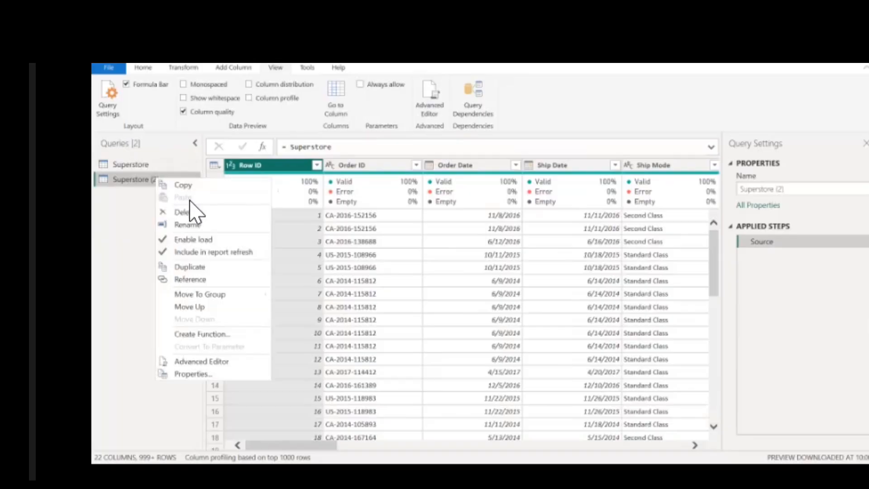
left_click(213, 229)
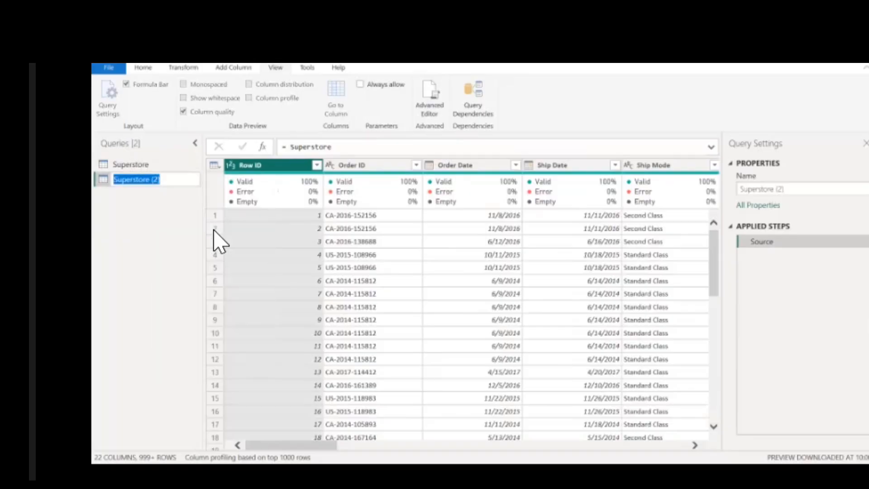
type("DimCu")
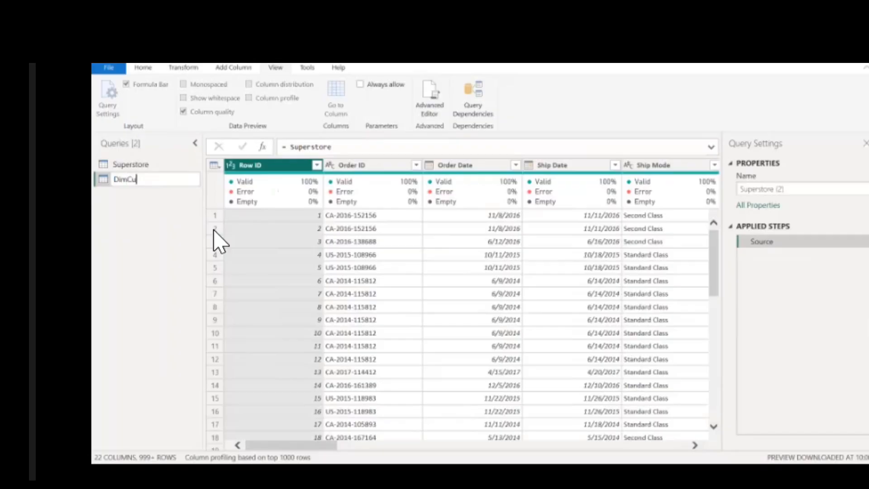
type("stomer")
key("Return")
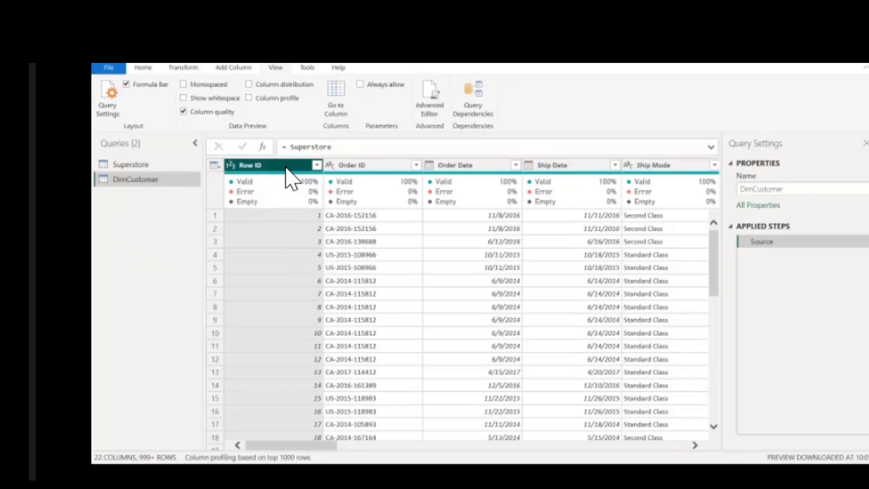
Remove the Row ID, Order ID, Order Date, Ship Date, Ship Mode, Product ID, Category, Sub-Category and Product Name columns from DimCustomer.
left_click(356, 170, "ctrl")
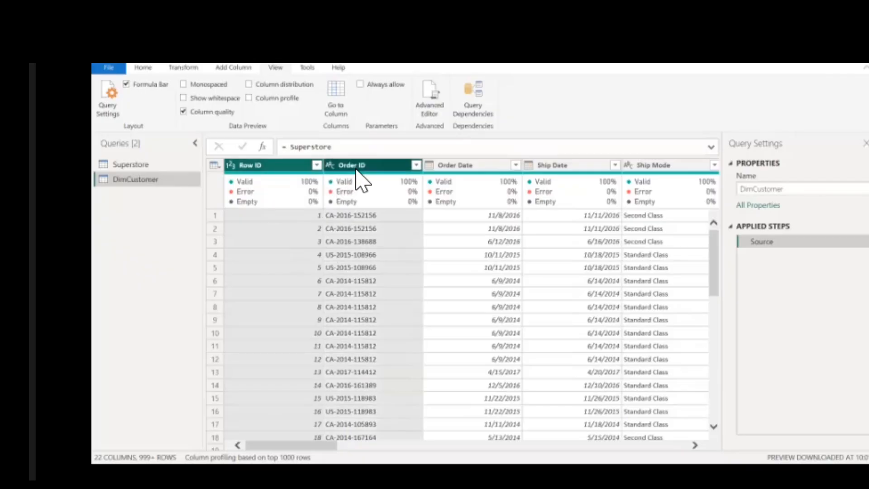
left_click(454, 170, "ctrl")
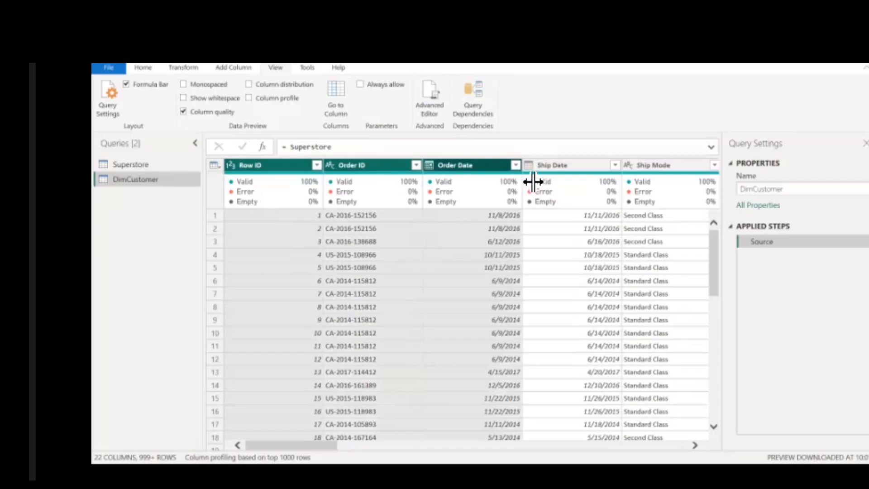
left_click(546, 171, "ctrl")
left_click(676, 170, "ctrl")
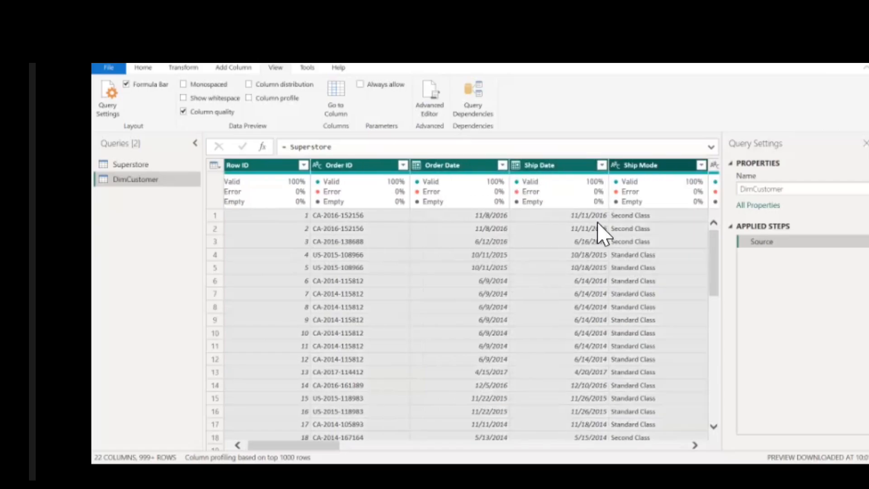
left_click_drag(319, 447, 397, 447)
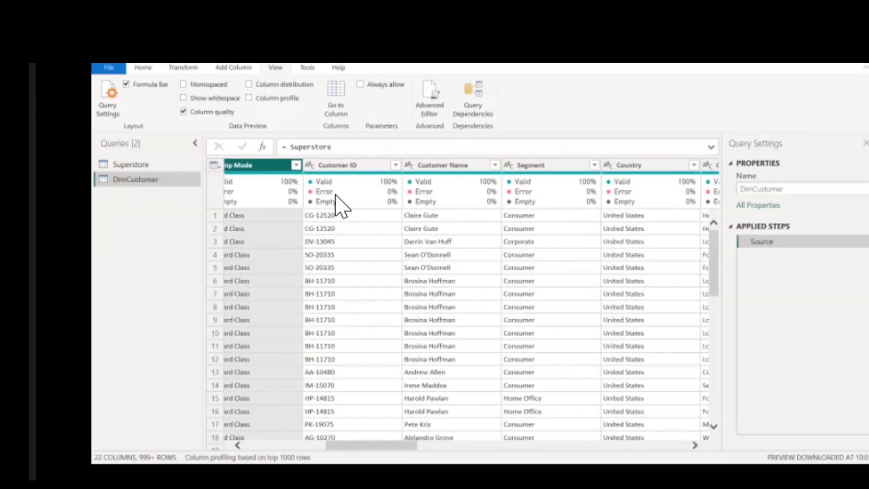
left_click(559, 167, "ctrl")
left_click_drag(397, 447, 451, 447)
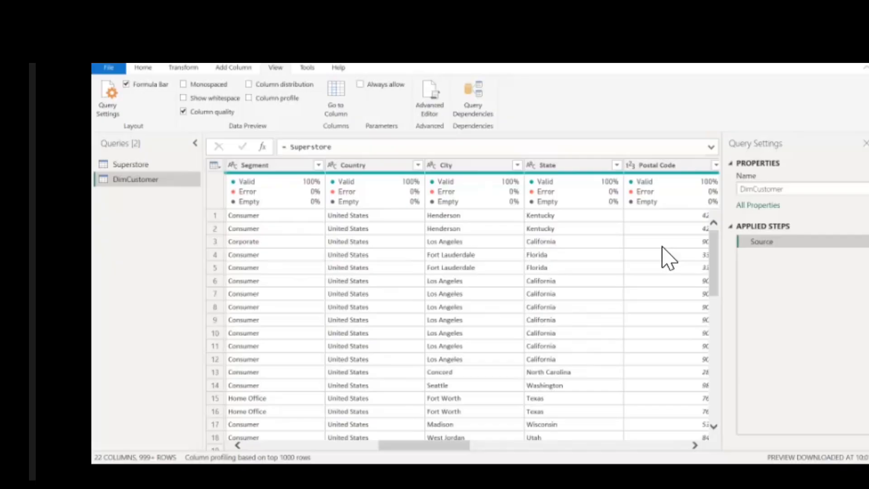
left_click_drag(423, 447, 516, 450)
left_click(348, 169)
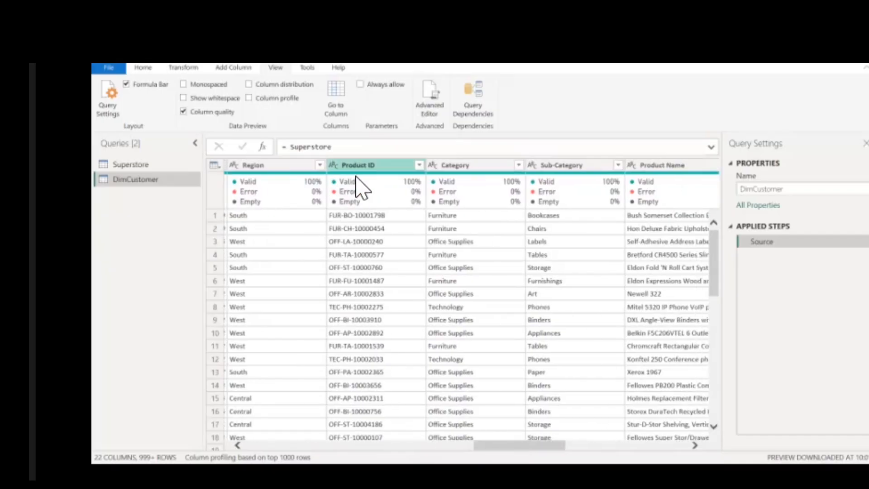
left_click(455, 167, "ctrl")
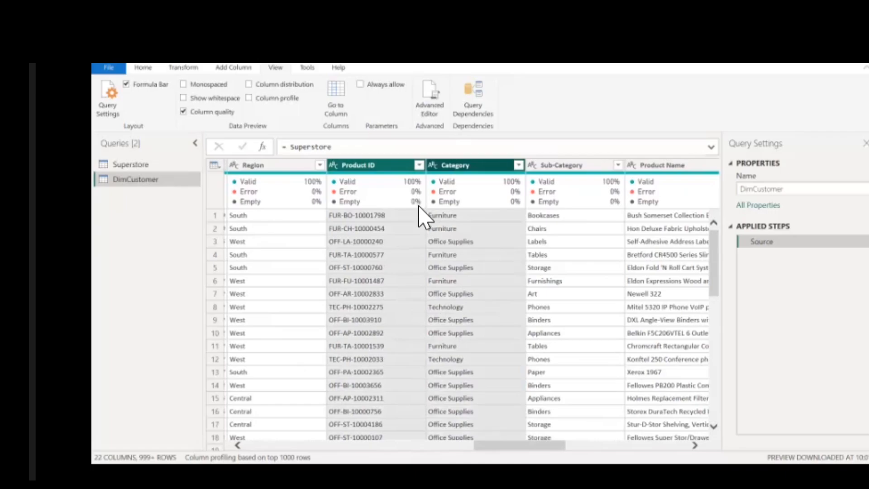
left_click(569, 166, "ctrl")
left_click(648, 165, "ctrl")
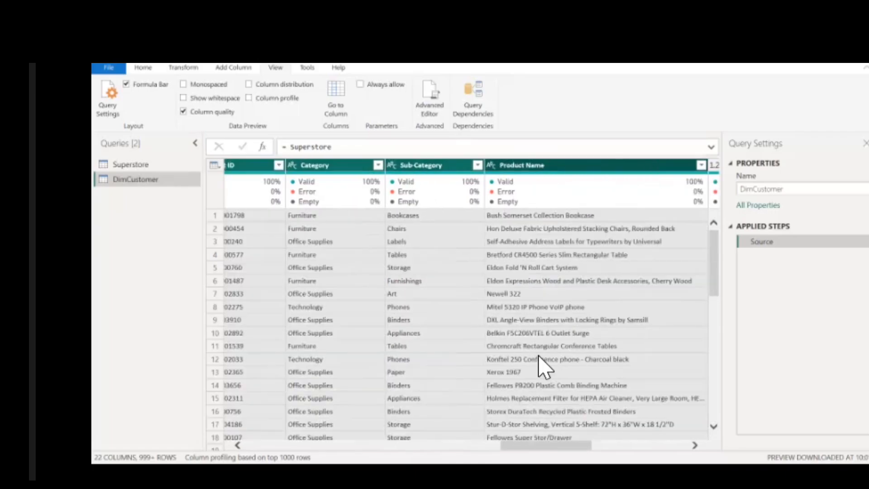
left_click_drag(543, 445, 646, 447)
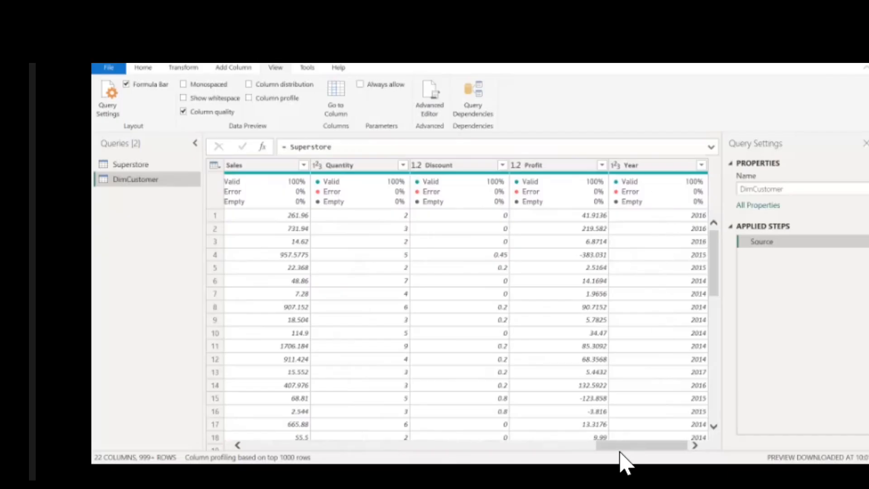
left_click_drag(619, 447, 549, 447)
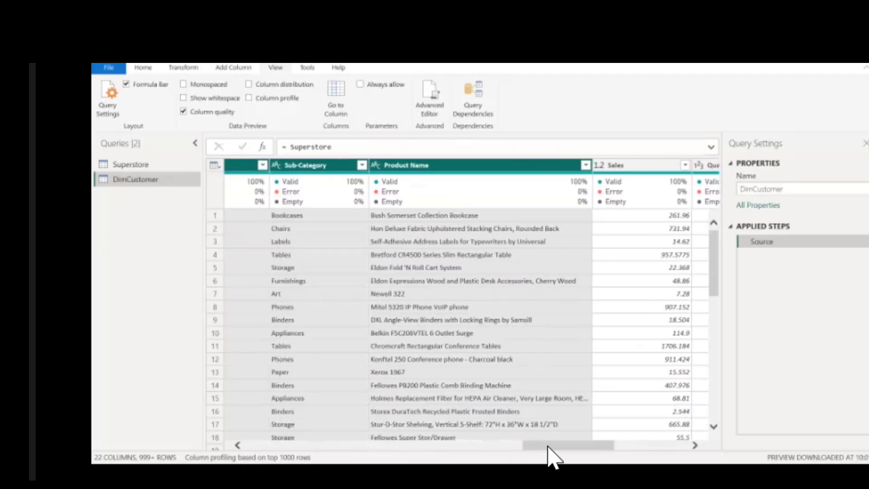
right_click(456, 167)
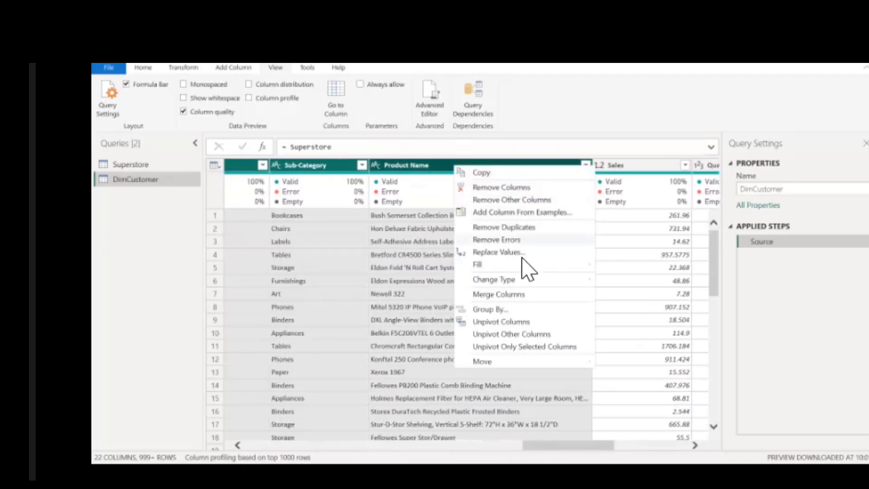
left_click(503, 188)
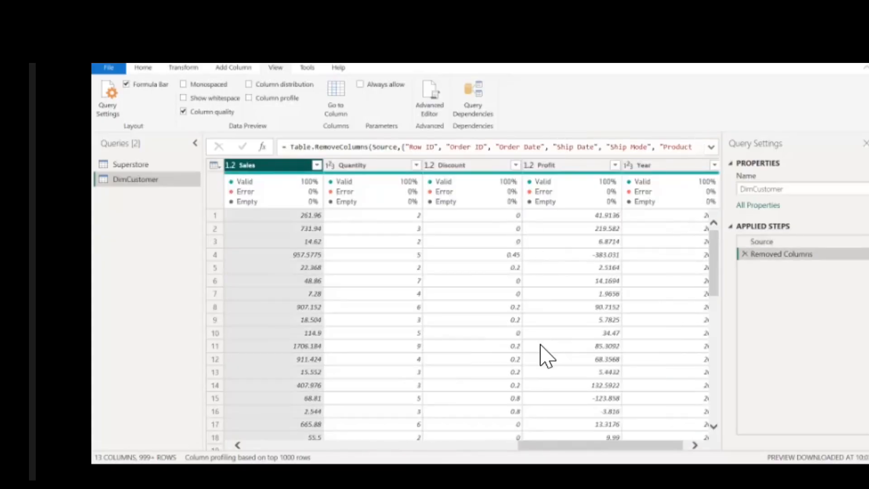
Remove the Sales, Quantity, Discount, Profit and Year columns from the DimCustomer query.
left_click_drag(596, 448, 416, 432)
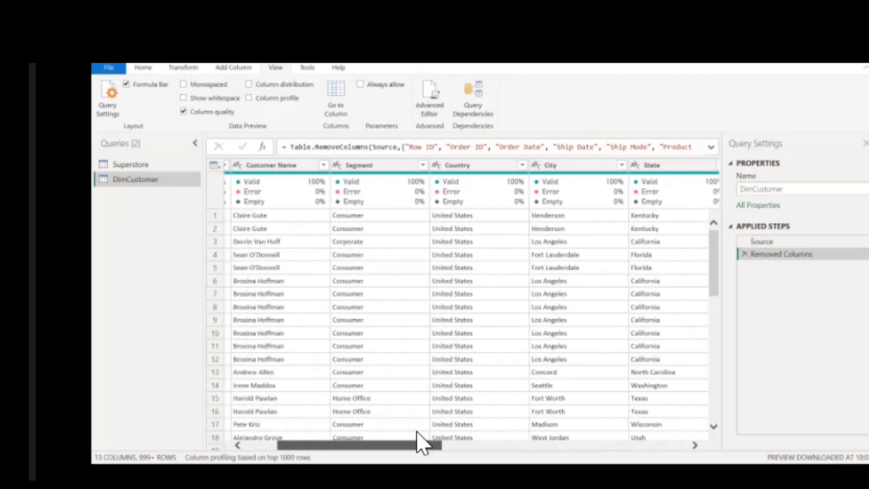
left_click_drag(355, 445, 596, 445)
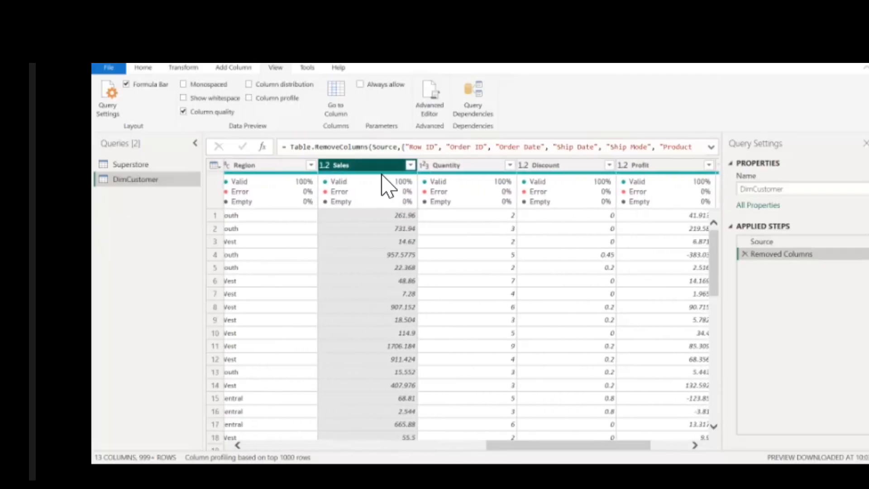
left_click(448, 166, "ctrl")
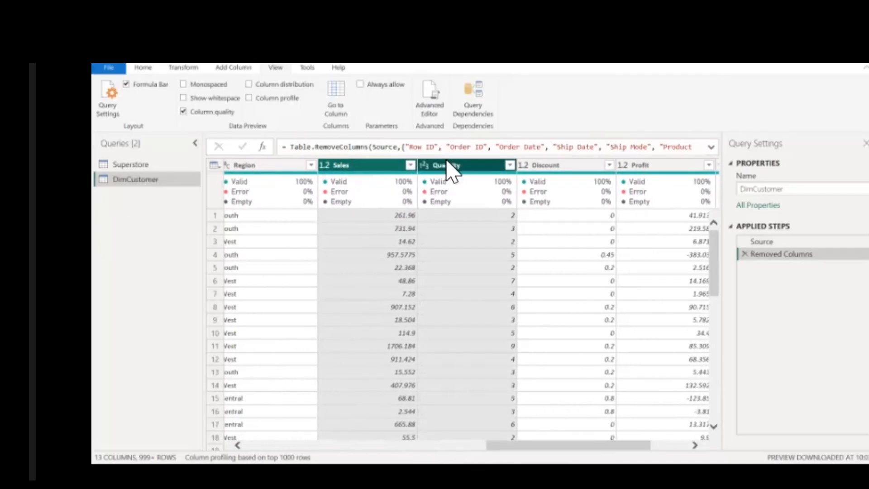
left_click(556, 166, "ctrl")
left_click(647, 171, "ctrl")
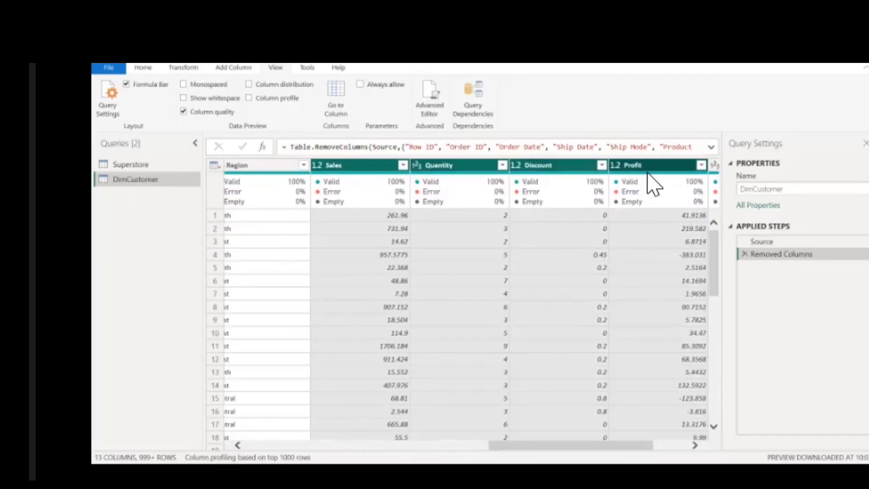
left_click_drag(551, 456, 611, 456)
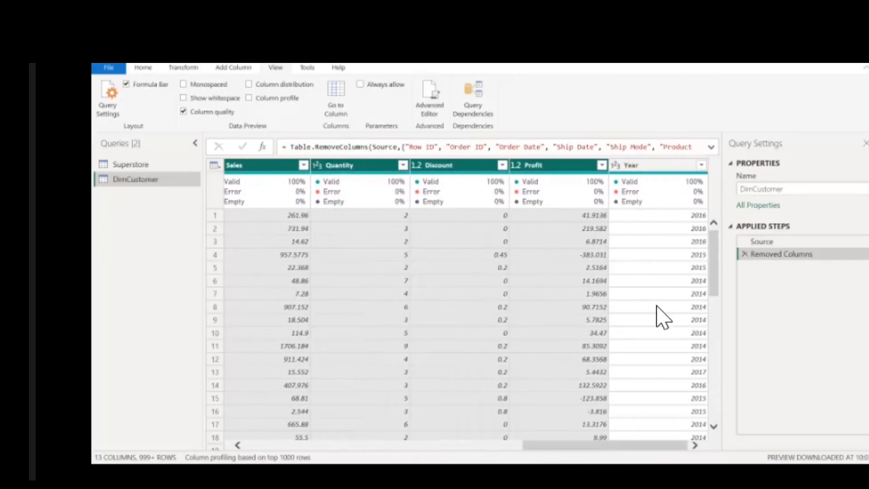
left_click(648, 171, "ctrl")
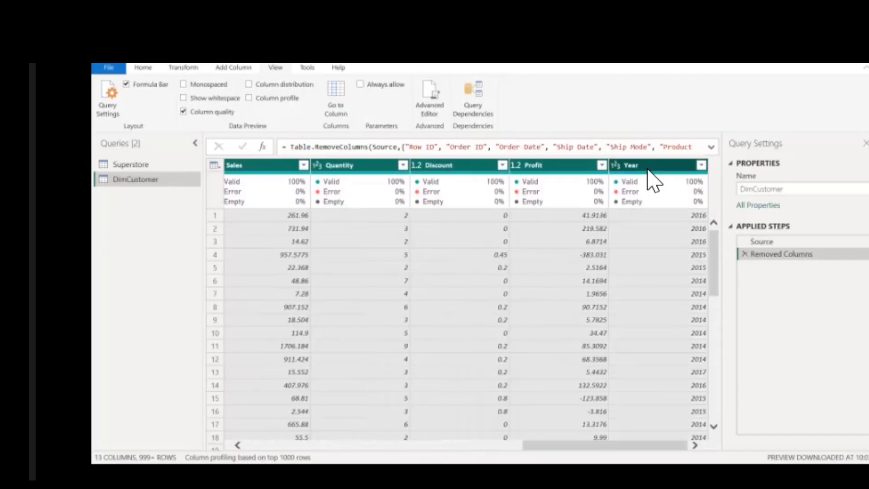
right_click(648, 170)
left_click(686, 187)
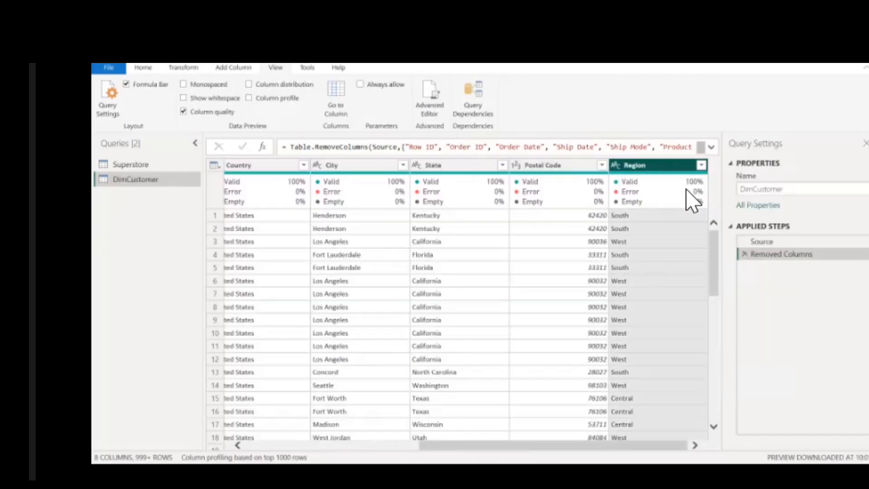
Remove duplicate rows from DimCustomer based on the Customer ID column and look over the remaining rows.
left_click_drag(620, 447, 408, 447)
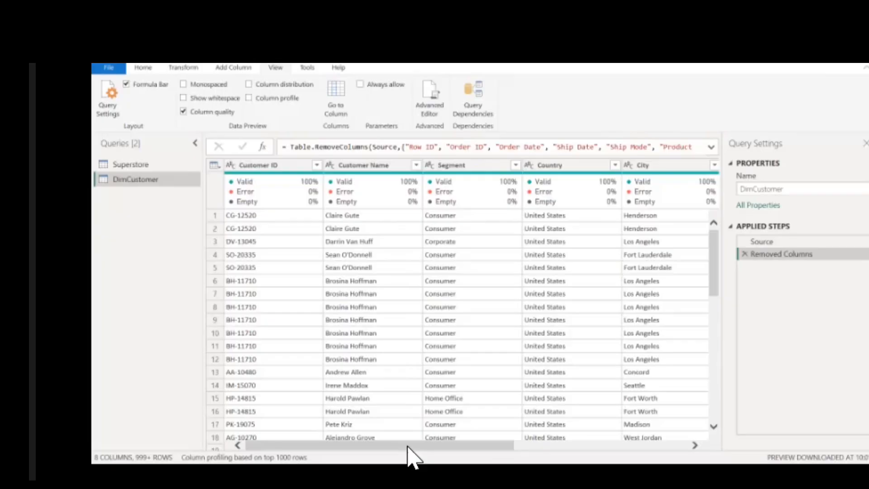
right_click(290, 171)
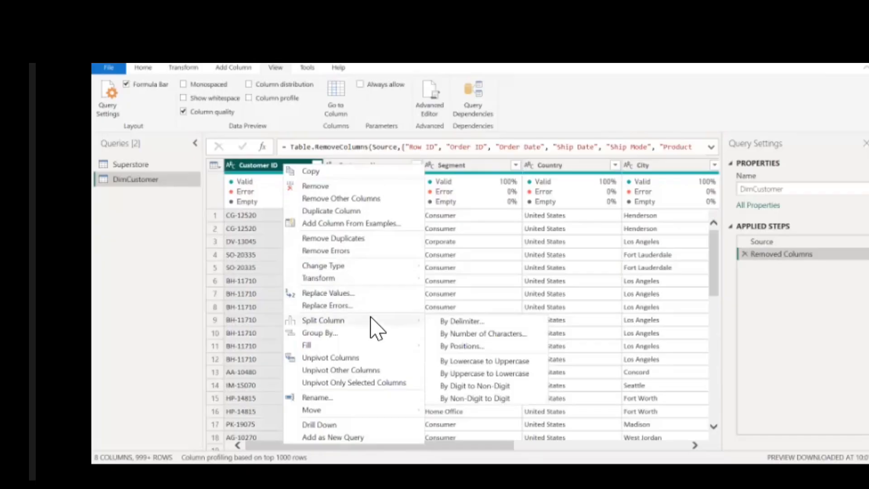
left_click(360, 240)
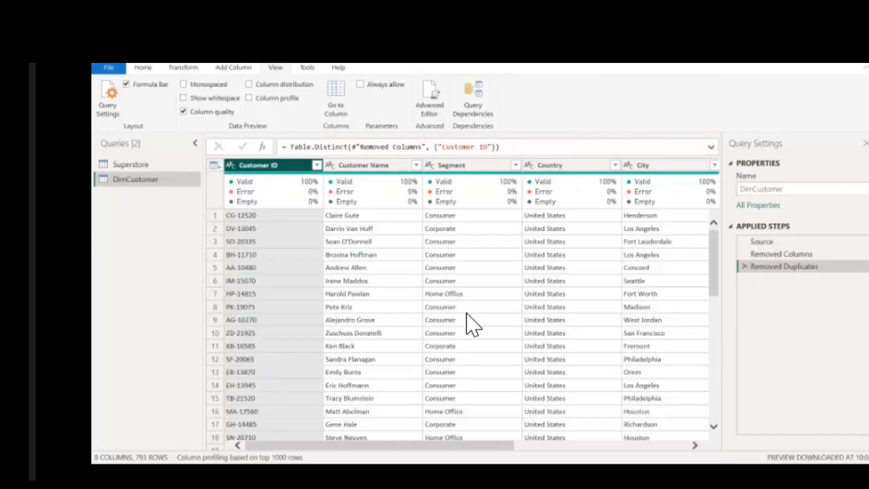
scroll(478, 307, "down", 1)
scroll(484, 317, "up", 1)
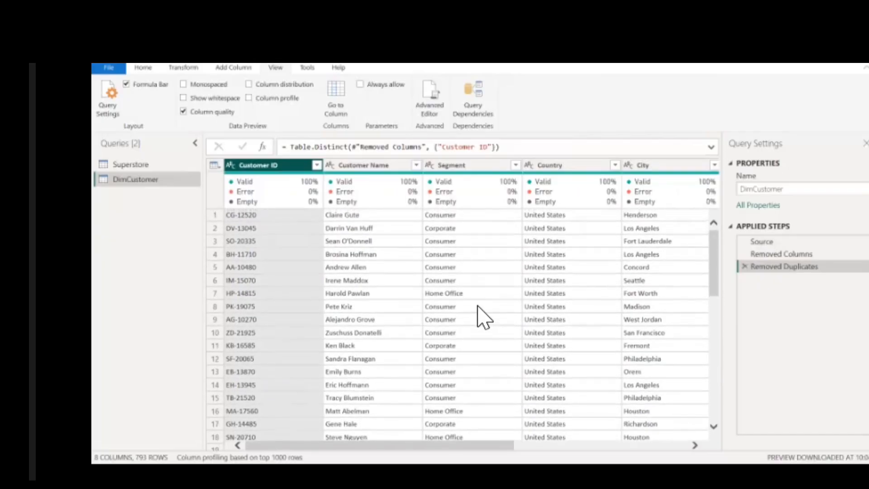
left_click_drag(462, 445, 394, 456)
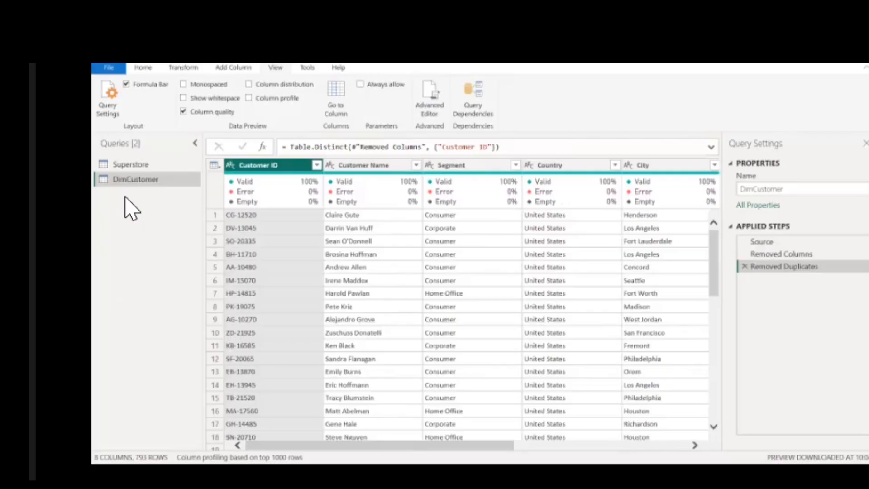
Create another query as a reference to the Superstore query and rename it as DimProduct.
left_click(118, 168)
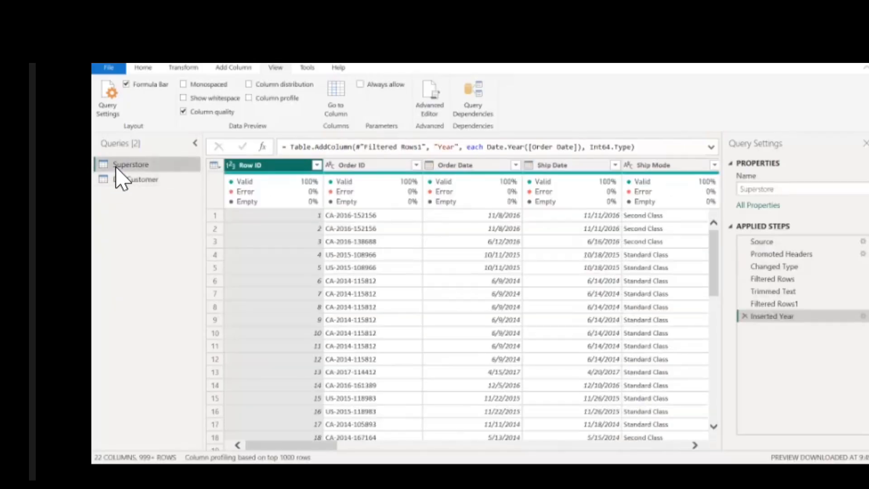
right_click(116, 166)
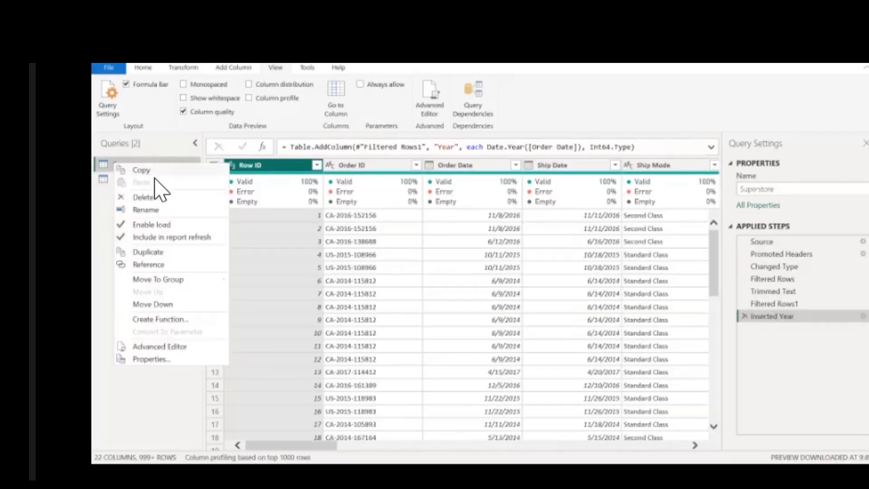
left_click(149, 265)
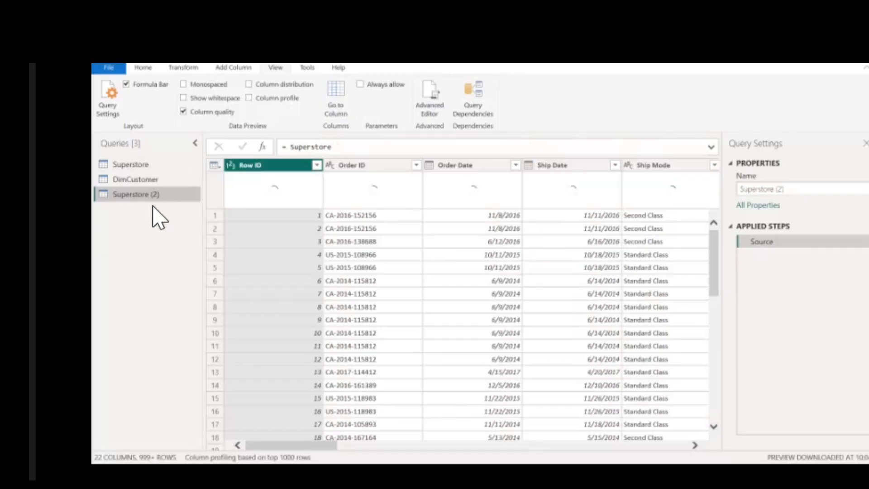
right_click(153, 206)
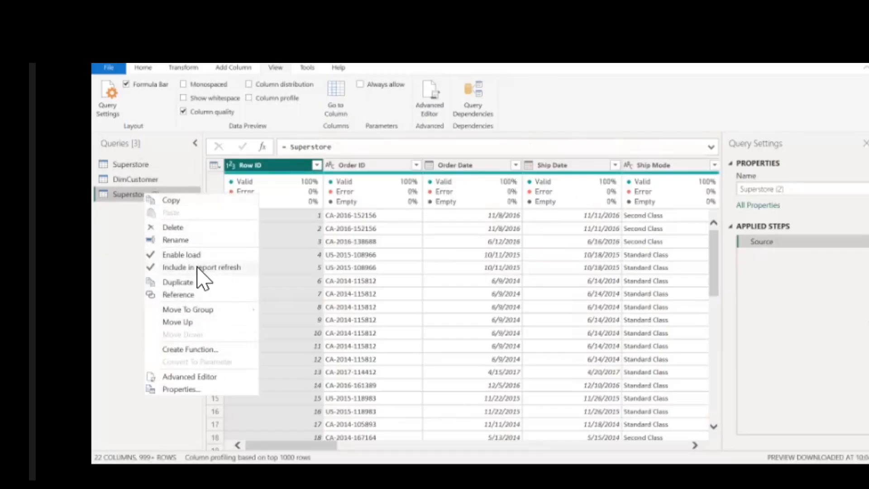
left_click(175, 239)
type("D")
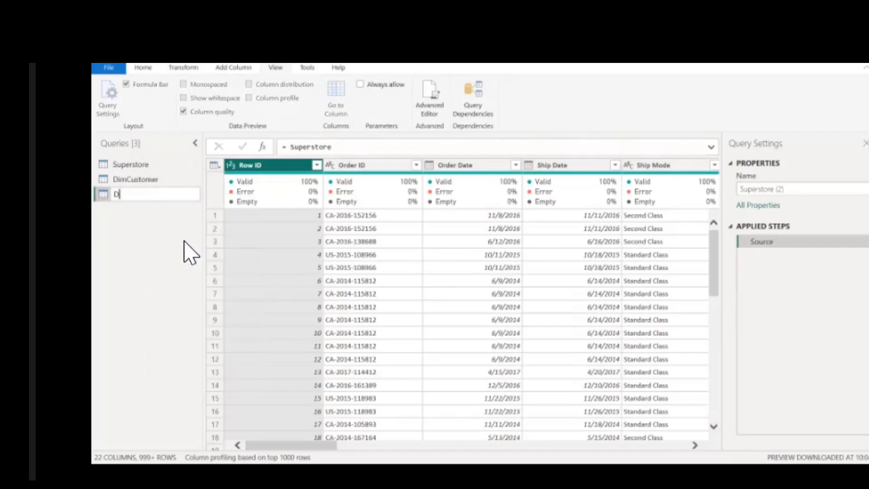
type("imProduct")
key("Return")
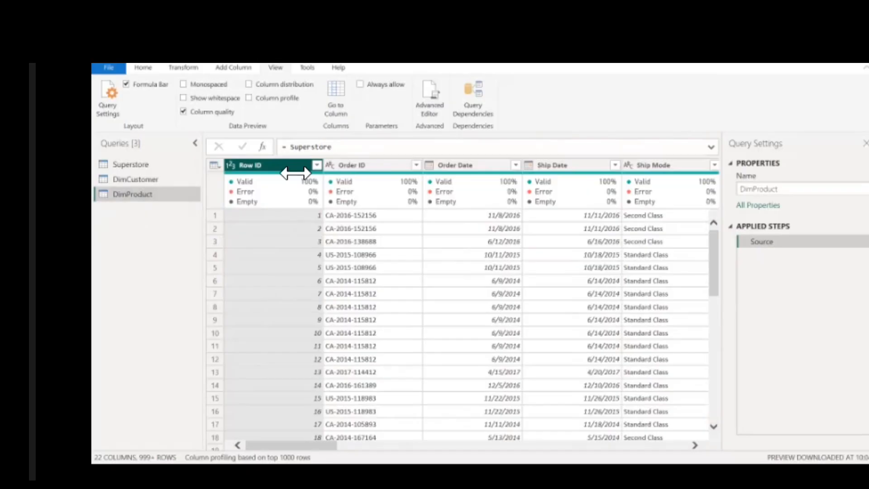
left_click(380, 174, "ctrl")
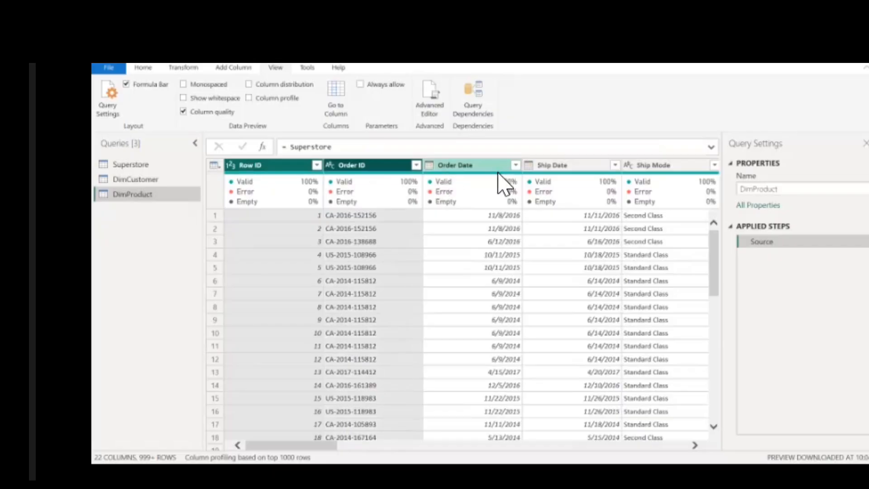
left_click(475, 176, "ctrl")
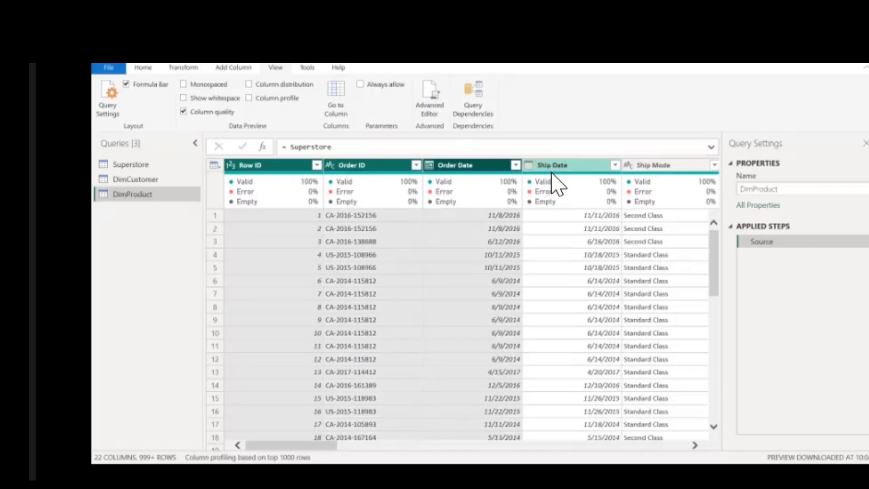
left_click(476, 173)
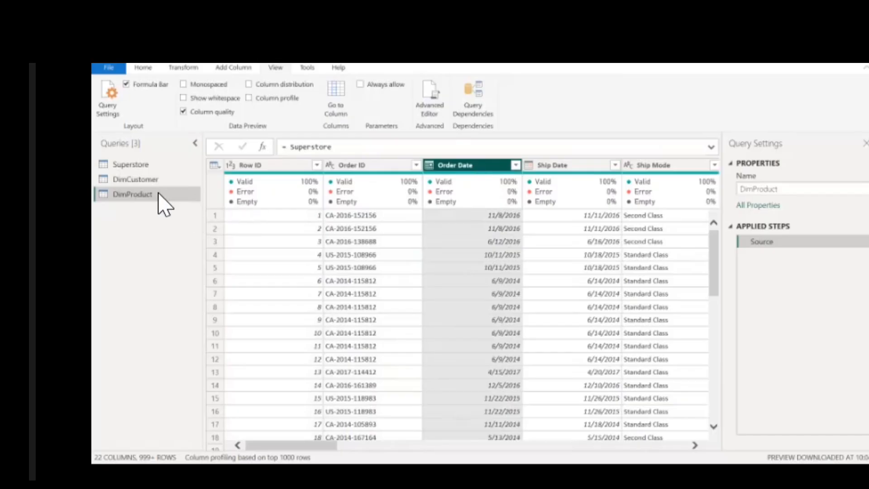
Look over the DimCustomer query and the Superstore query, and return to DimProduct.
left_click(155, 180)
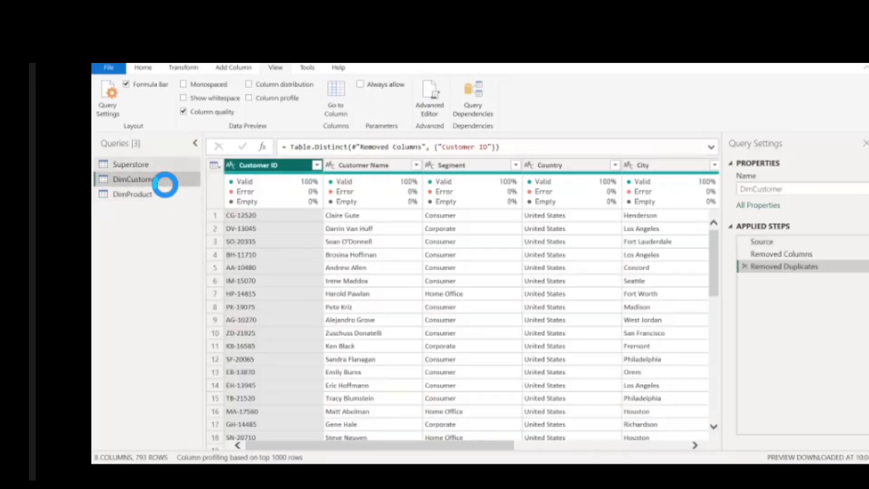
right_click(147, 165)
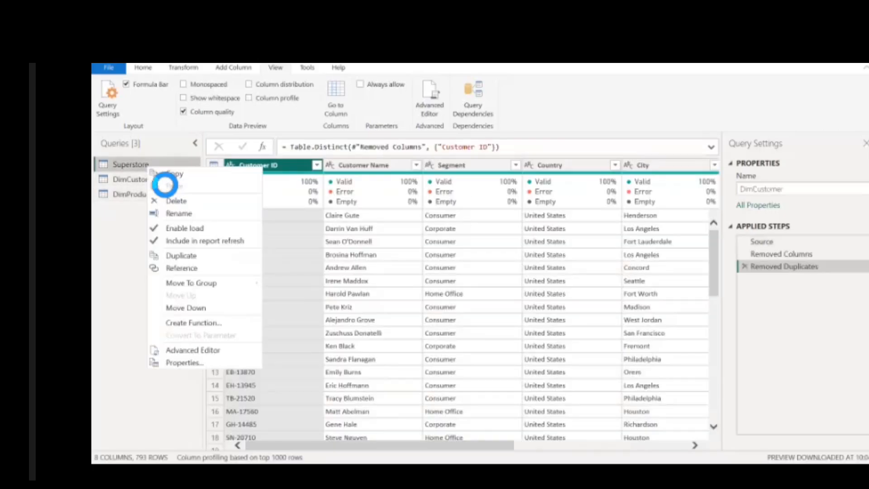
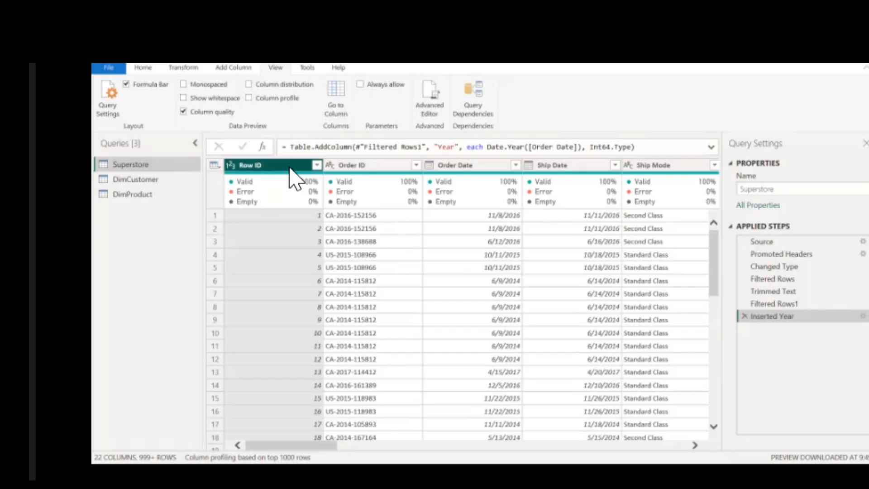
left_click(156, 194)
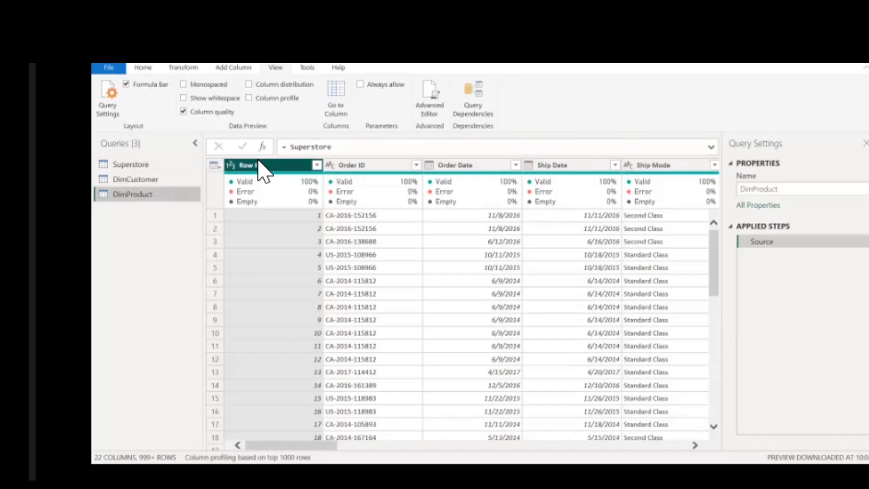
left_click(356, 168, "ctrl")
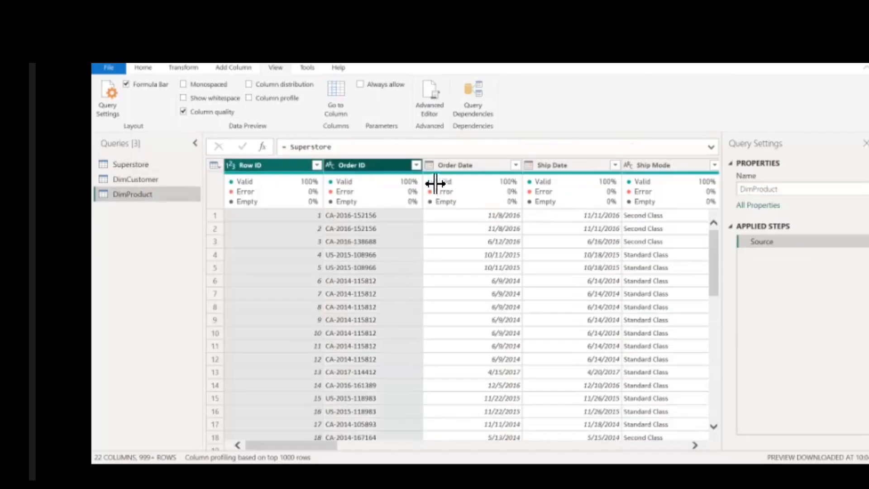
left_click(454, 168, "ctrl")
left_click(545, 166, "ctrl")
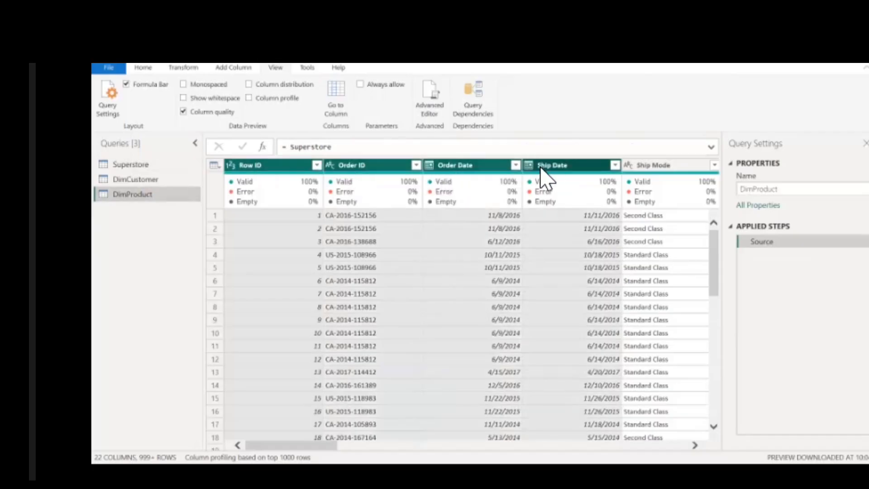
left_click(655, 168, "ctrl")
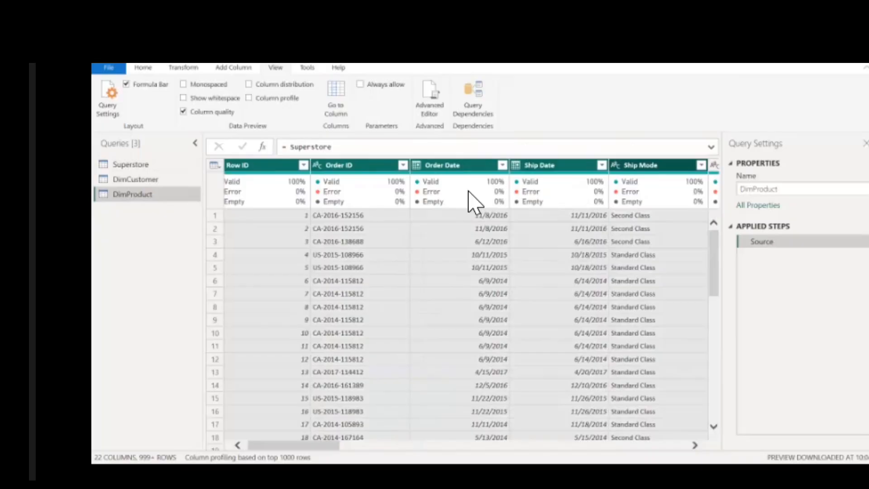
Remove the Row ID, Customer ID, Customer Name, Segment, Country, City, State, Postal Code, Region, Sales, Quantity, Discount, Profit and Year columns from DimProduct.
left_click(293, 166)
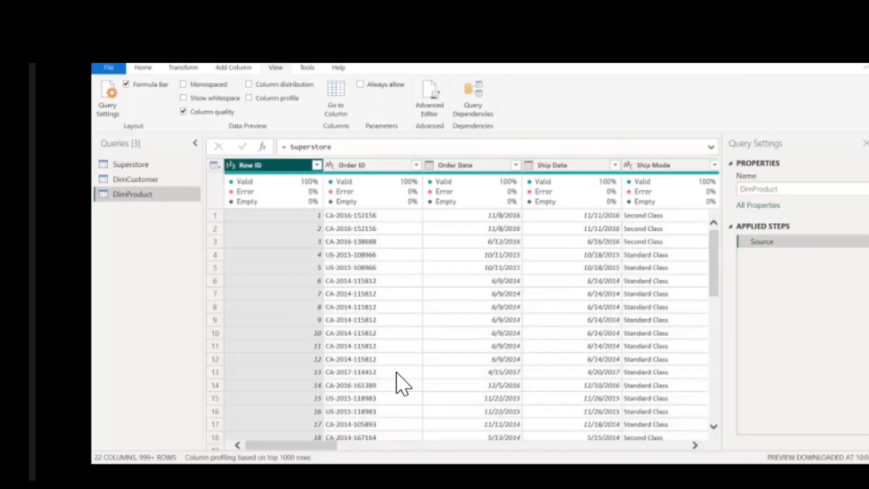
left_click_drag(326, 448, 379, 447)
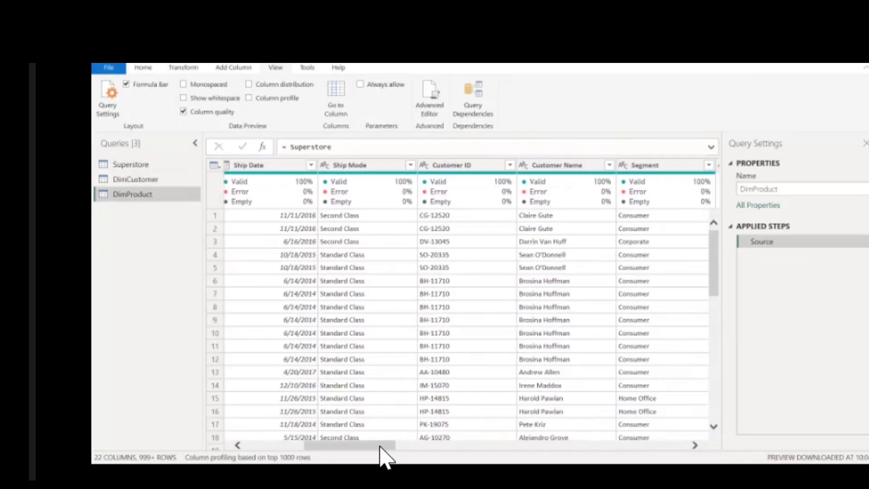
left_click(474, 166)
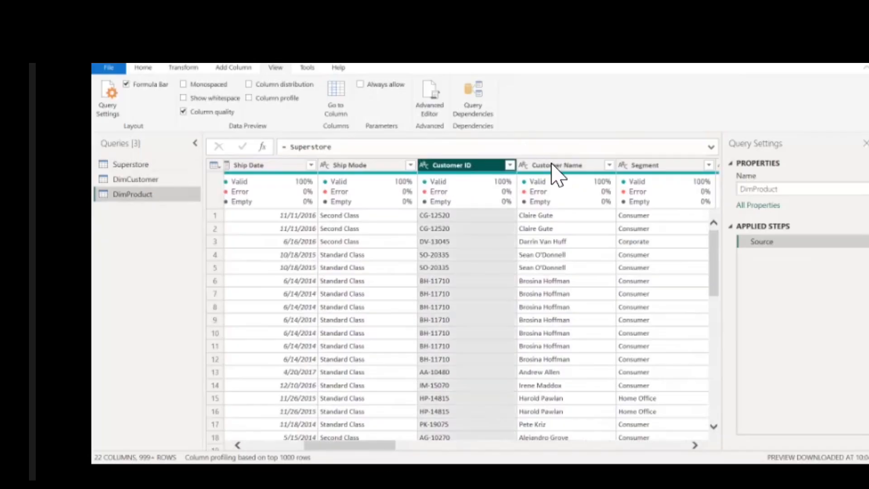
left_click(553, 167, "ctrl")
left_click(638, 169, "ctrl")
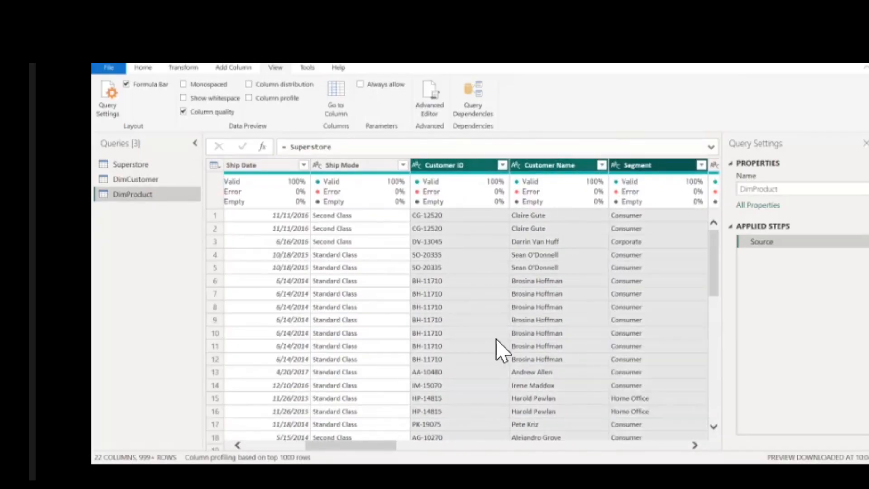
left_click_drag(390, 446, 456, 448)
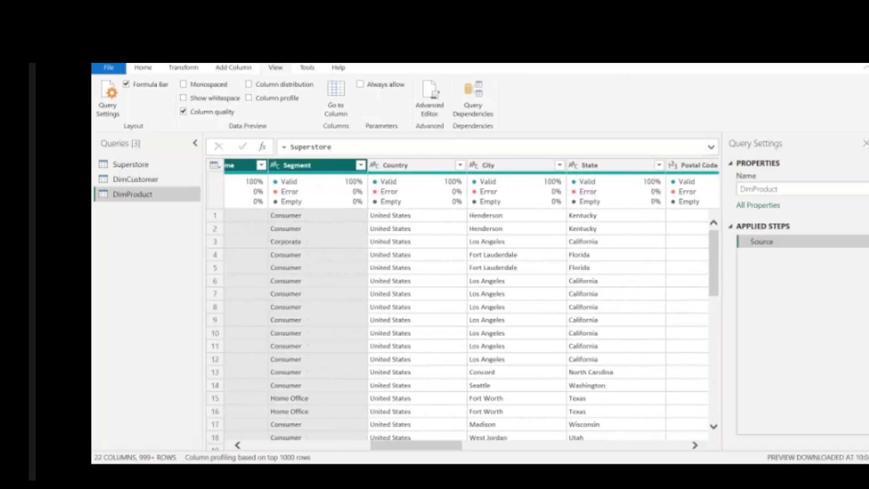
left_click(420, 167, "ctrl")
left_click(476, 168, "ctrl")
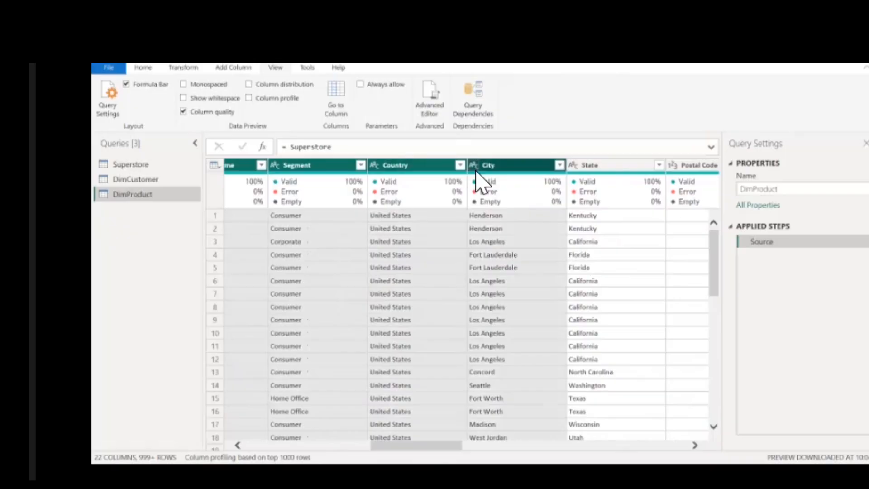
left_click(605, 168, "ctrl")
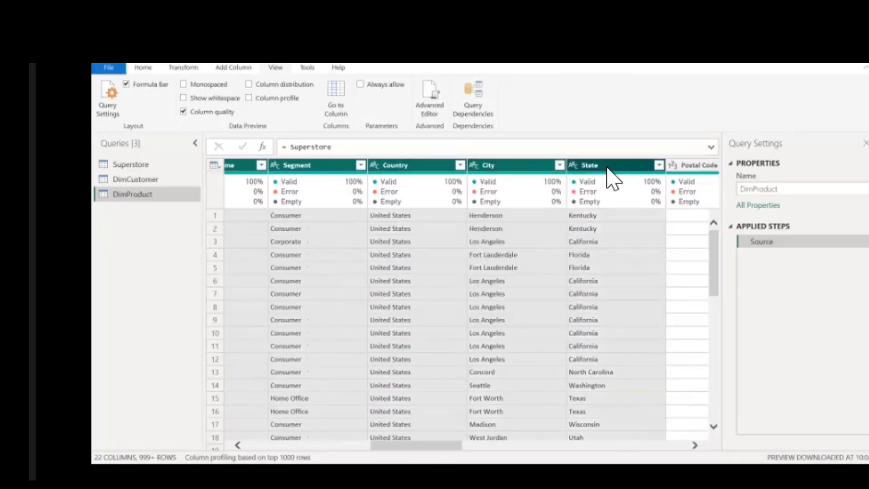
left_click(679, 166, "ctrl")
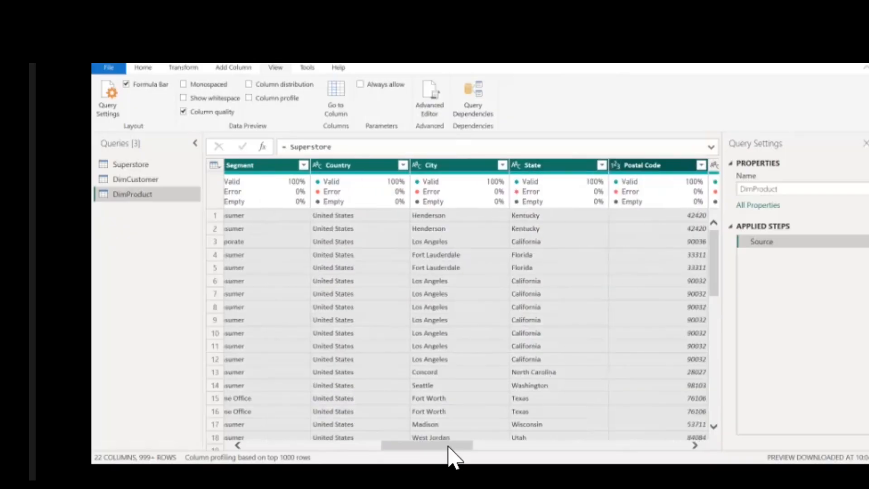
left_click_drag(444, 446, 515, 446)
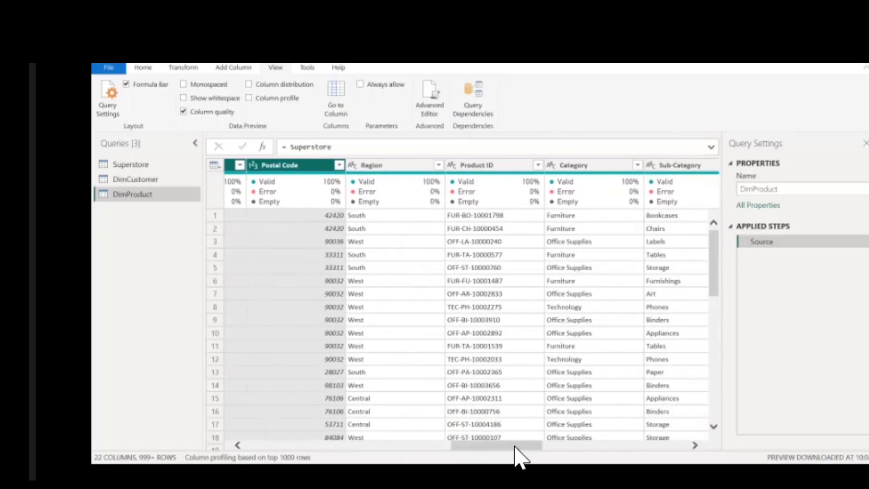
left_click(400, 170)
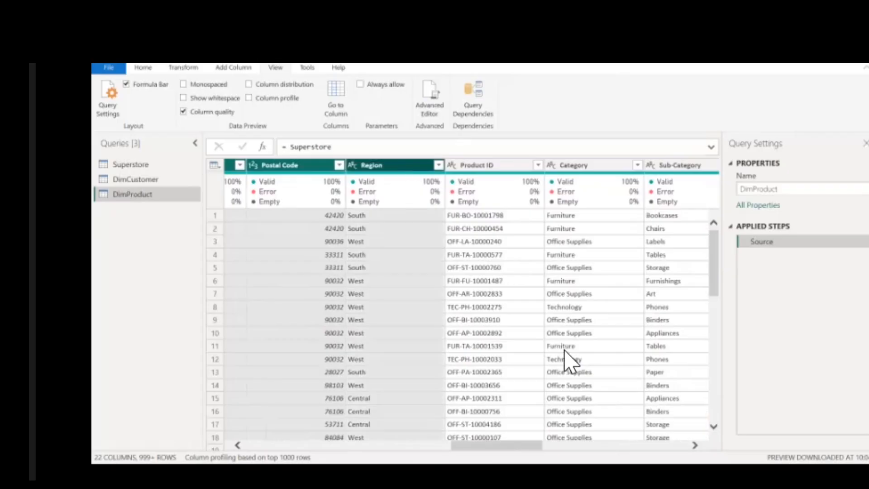
left_click_drag(481, 446, 592, 458)
left_click(427, 169)
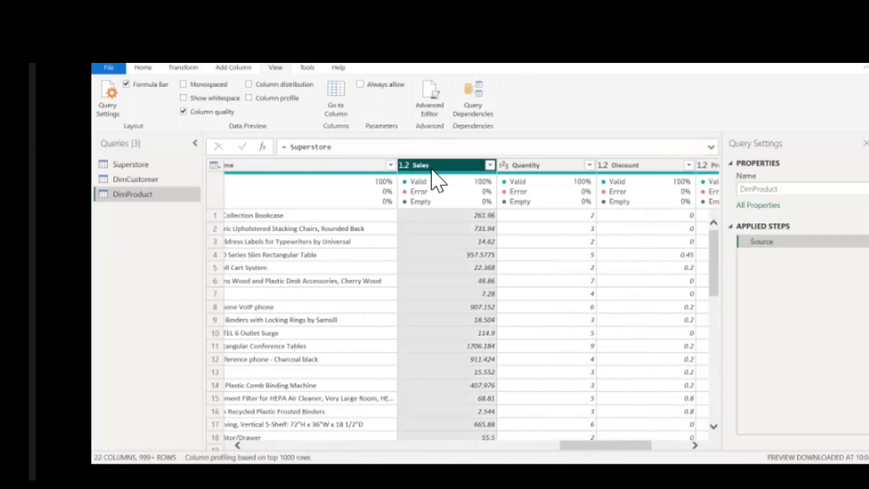
left_click(540, 166, "ctrl")
left_click(614, 169, "ctrl")
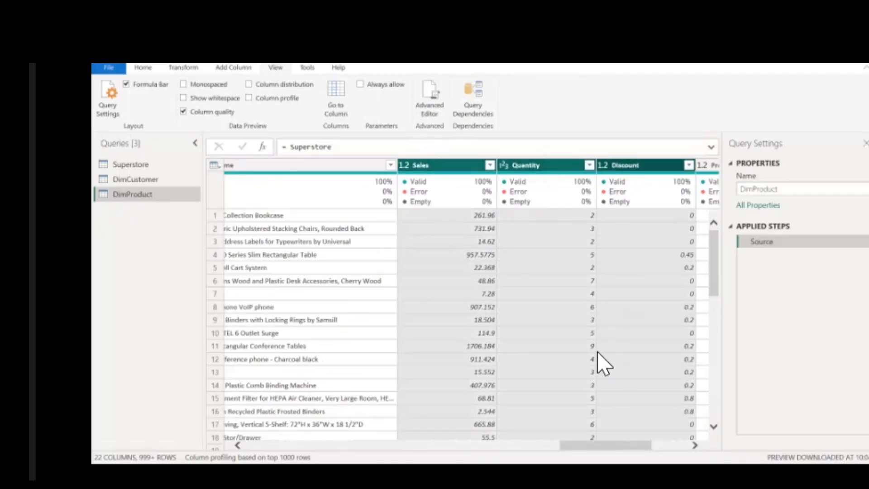
left_click_drag(566, 446, 602, 446)
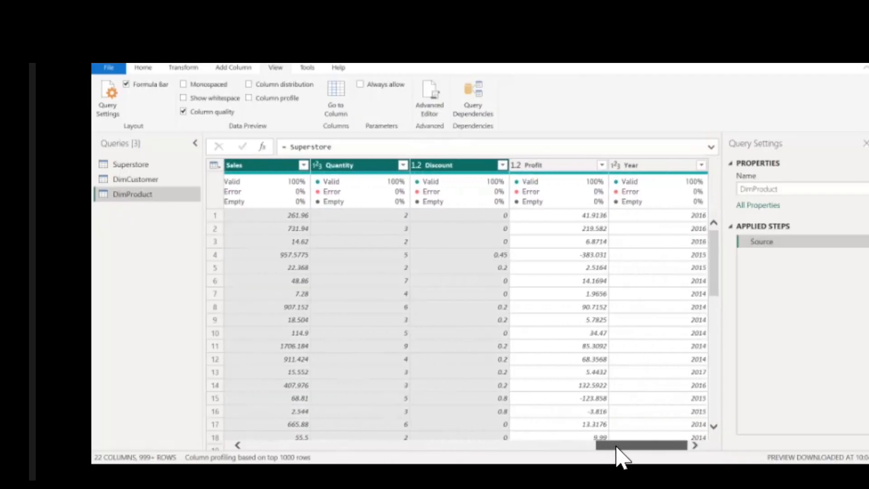
left_click(586, 166, "ctrl")
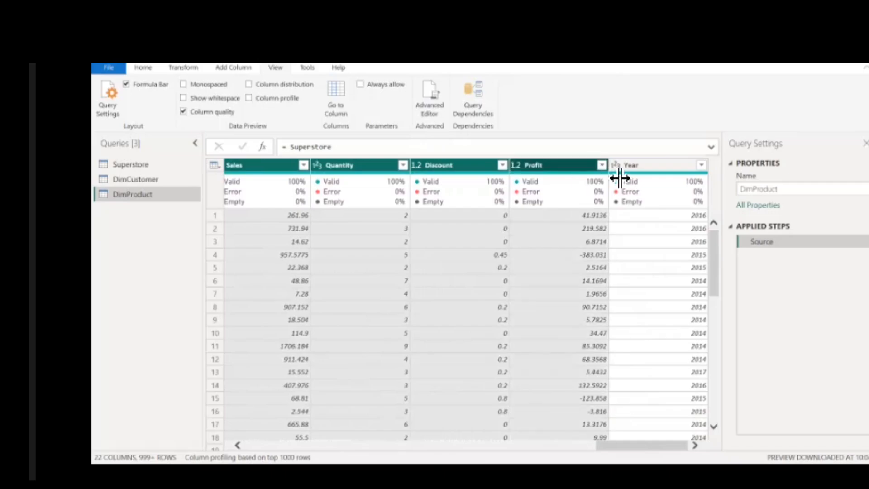
left_click(640, 167, "ctrl")
right_click(639, 160)
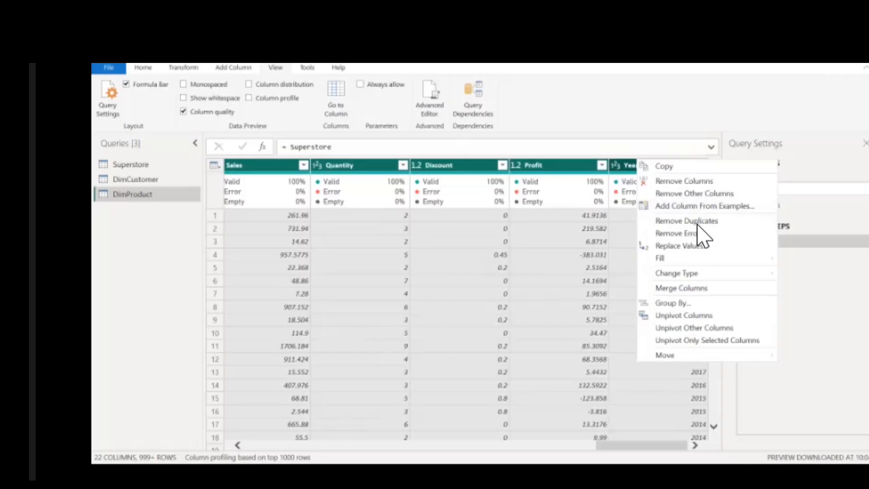
left_click(688, 183)
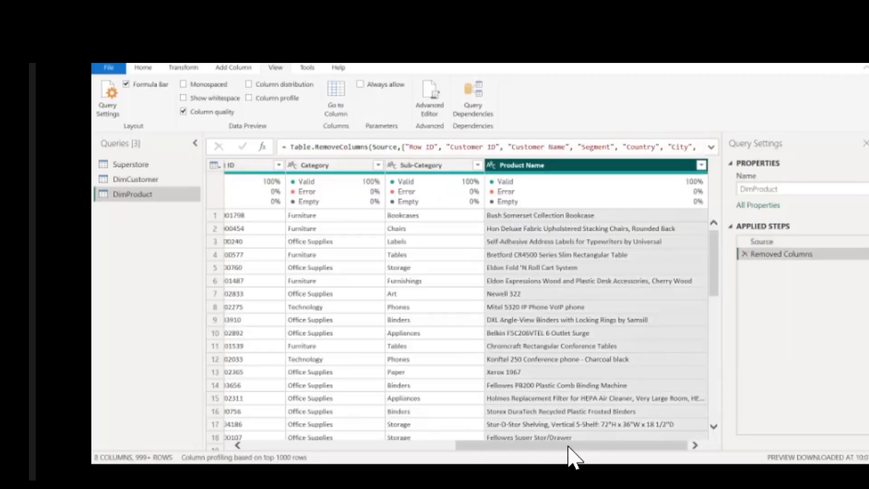
Move the Product ID column in front of Order ID so it is the first column of DimProduct.
left_click_drag(568, 446, 391, 433)
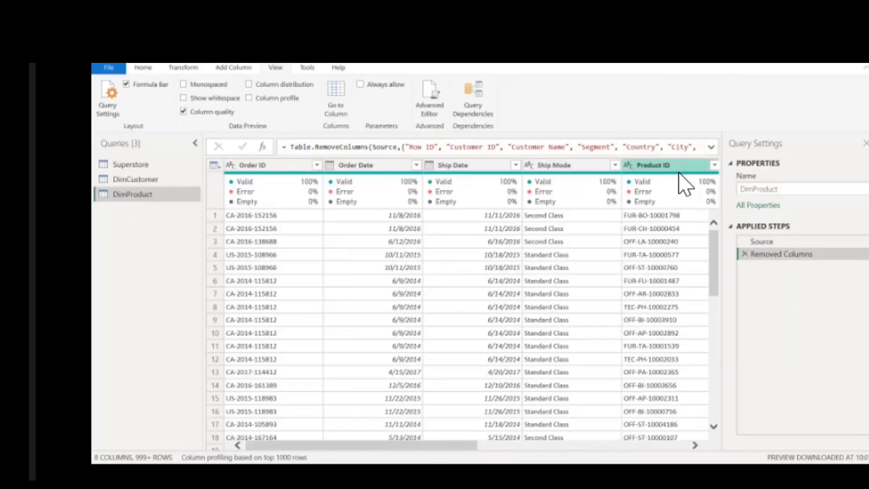
left_click_drag(673, 168, 282, 202)
left_click_drag(372, 168, 275, 172)
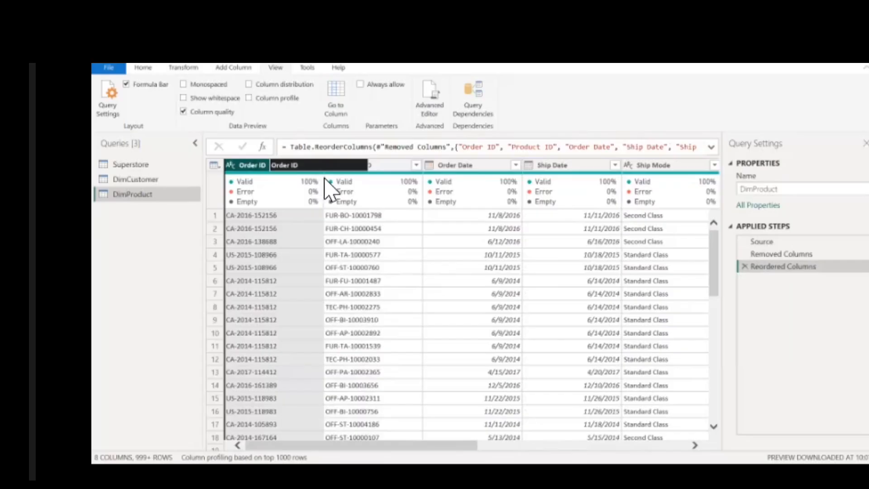
mouse_move(360, 188)
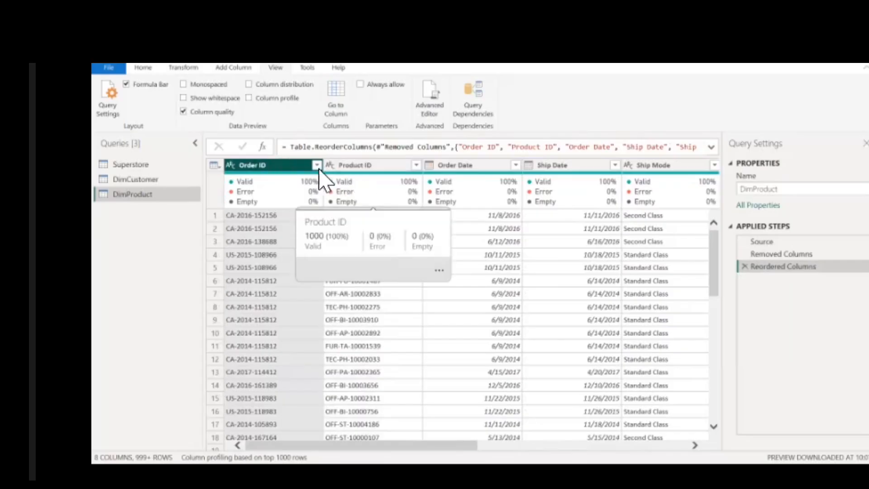
left_click_drag(293, 165, 415, 198)
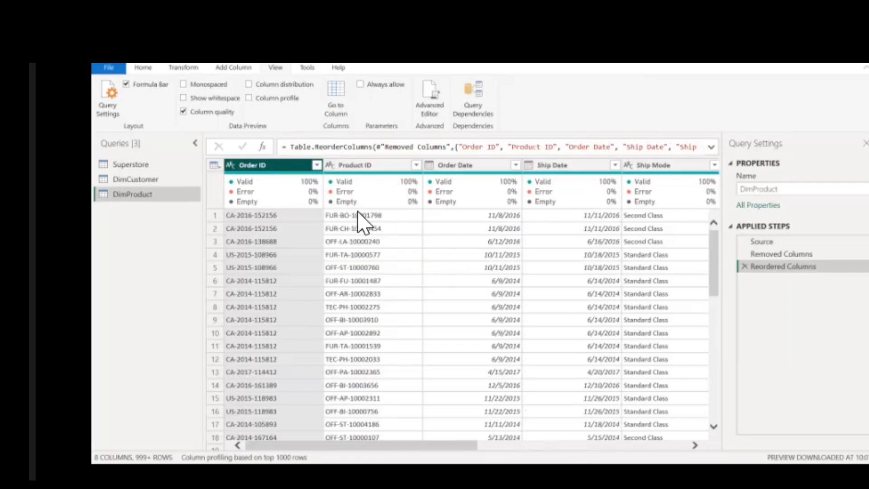
left_click(354, 164)
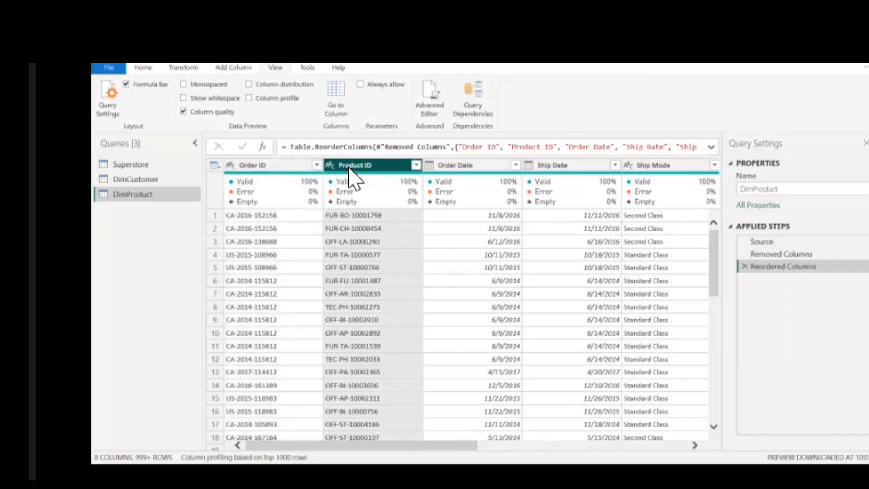
left_click_drag(349, 168, 249, 186)
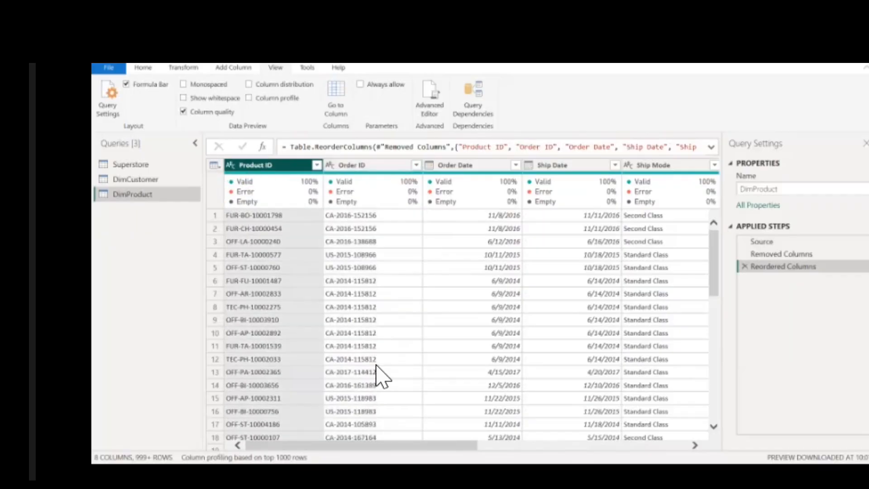
mouse_move(349, 447)
left_mouse_down()
mouse_move(602, 448)
mouse_move(362, 447)
left_mouse_up()
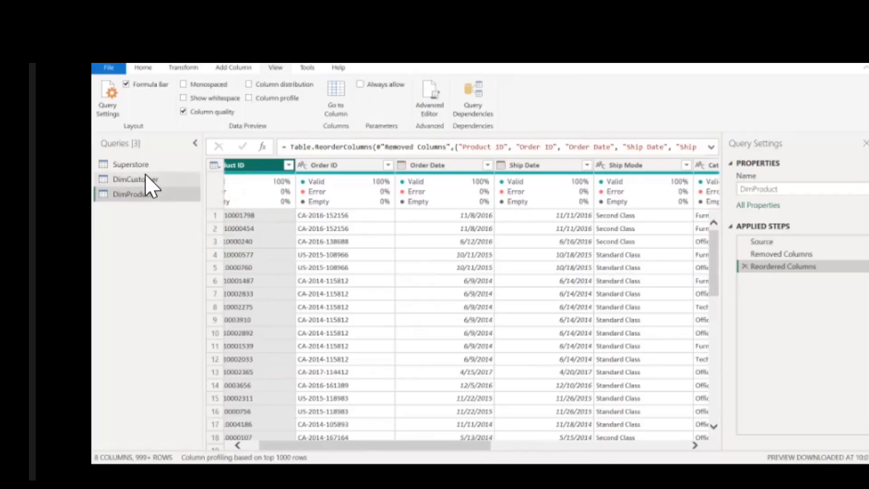
Change the data type of the Postal Code column in the Superstore query to Text.
left_click(132, 164)
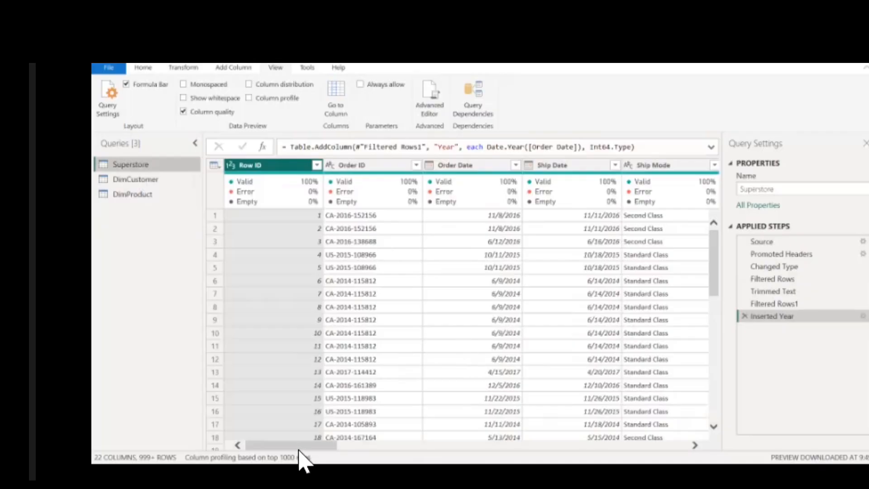
left_click_drag(299, 450, 410, 448)
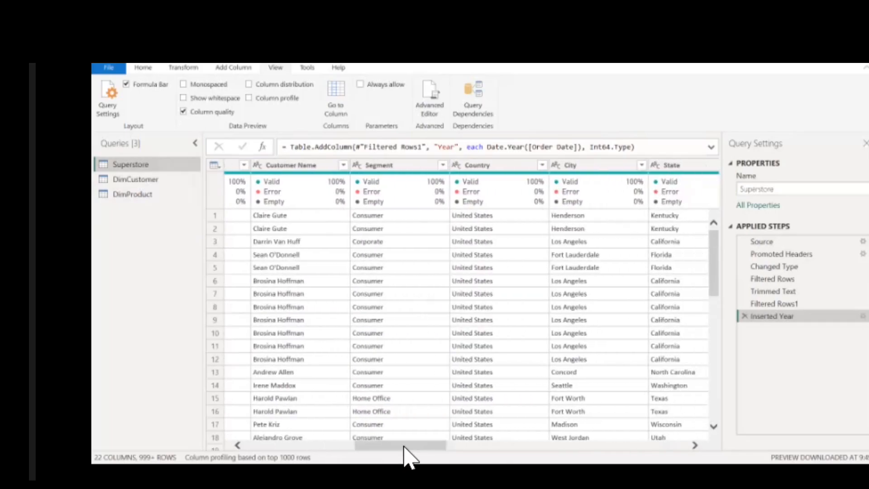
left_click(301, 165)
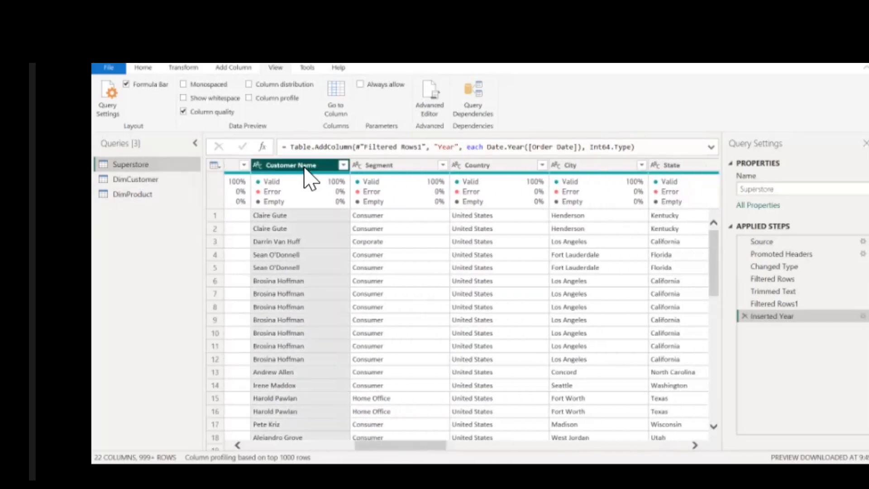
left_click(152, 72)
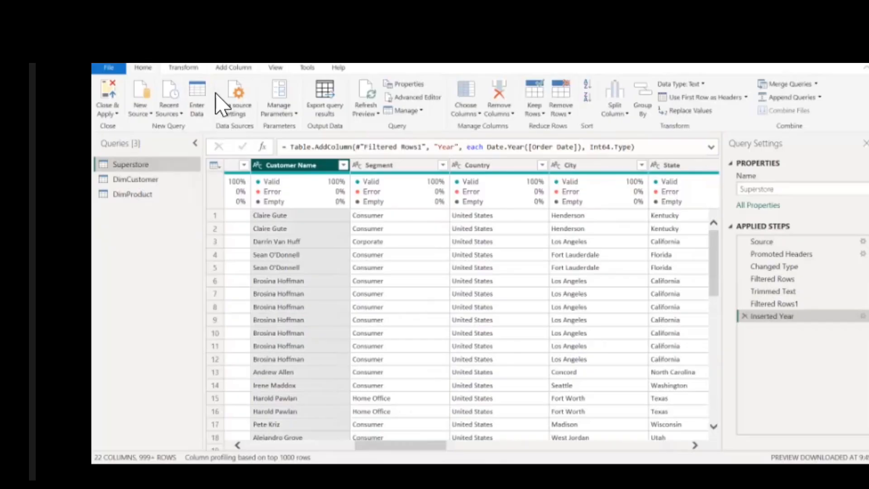
left_click(183, 68)
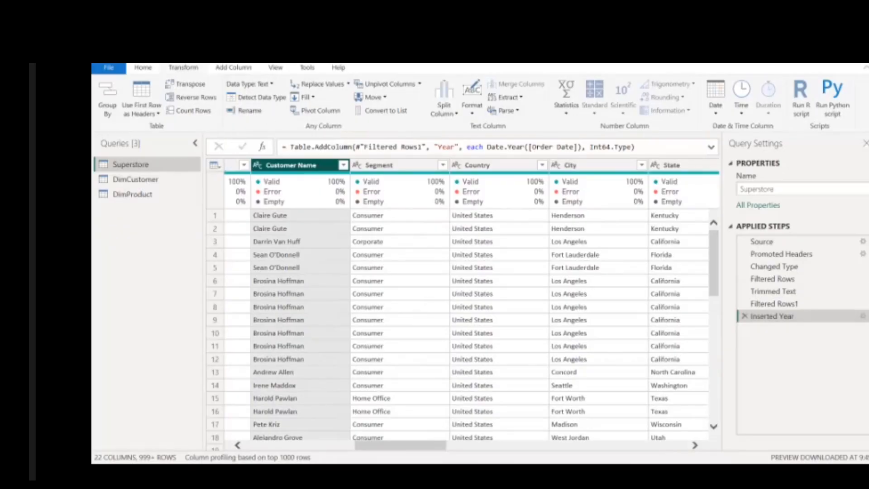
left_click_drag(401, 446, 475, 446)
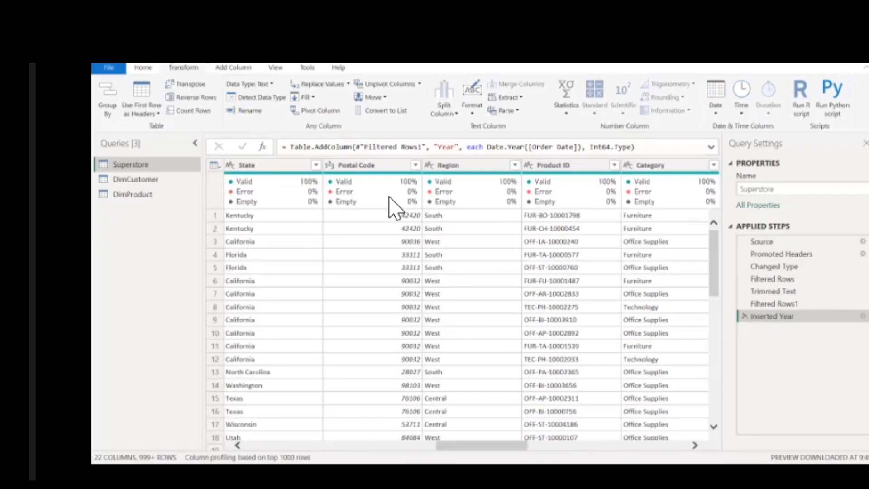
left_click(375, 165)
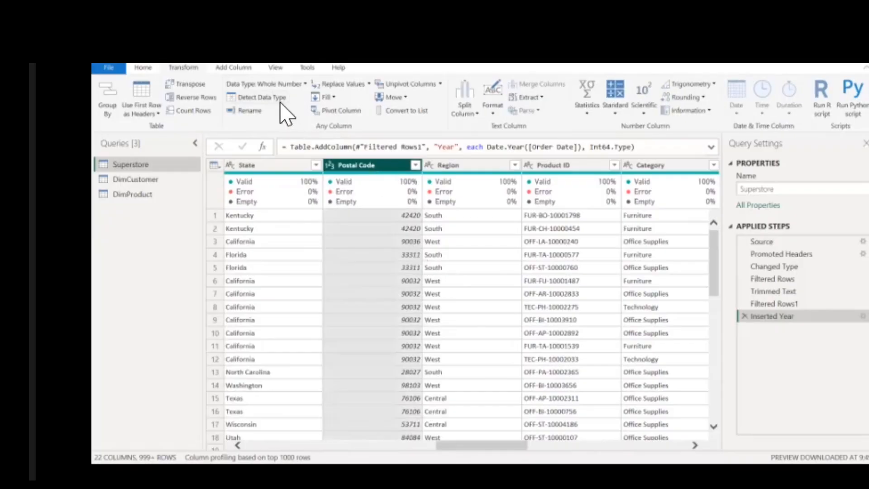
left_click(308, 90)
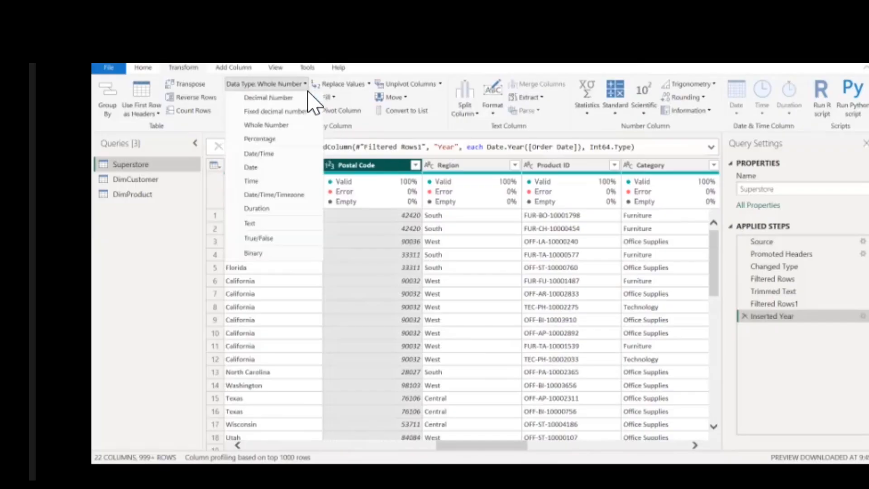
left_click(287, 224)
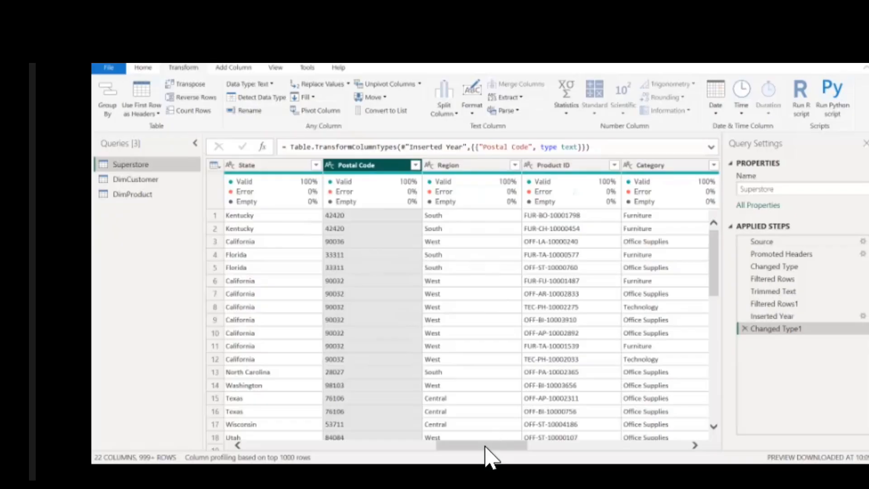
Bring up the options for closing the query editor and applying the changes made to the queries.
left_click_drag(486, 447, 291, 446)
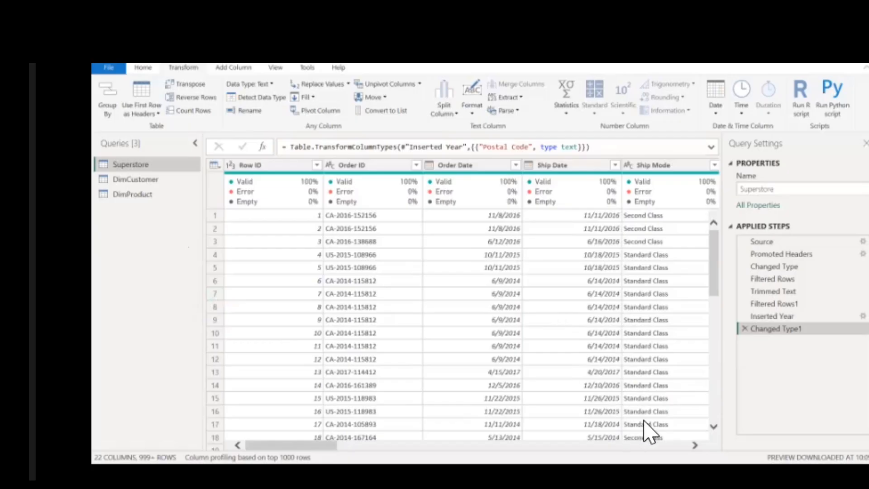
left_click(149, 70)
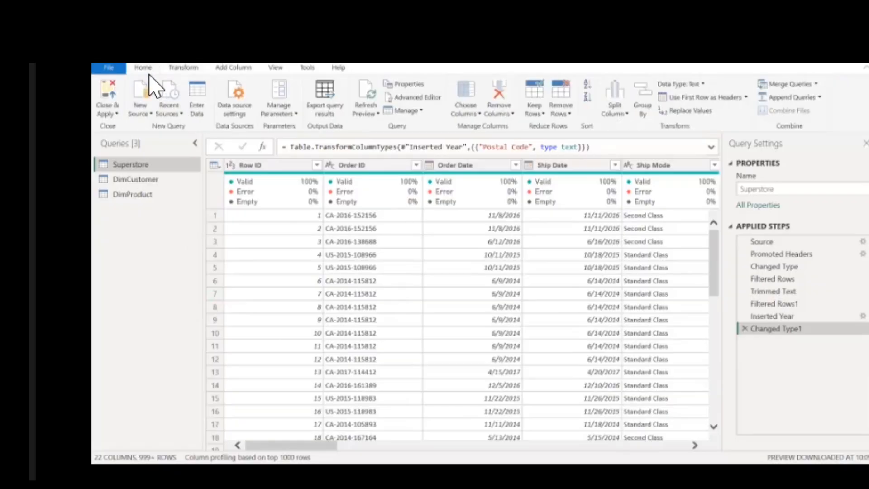
left_click(107, 114)
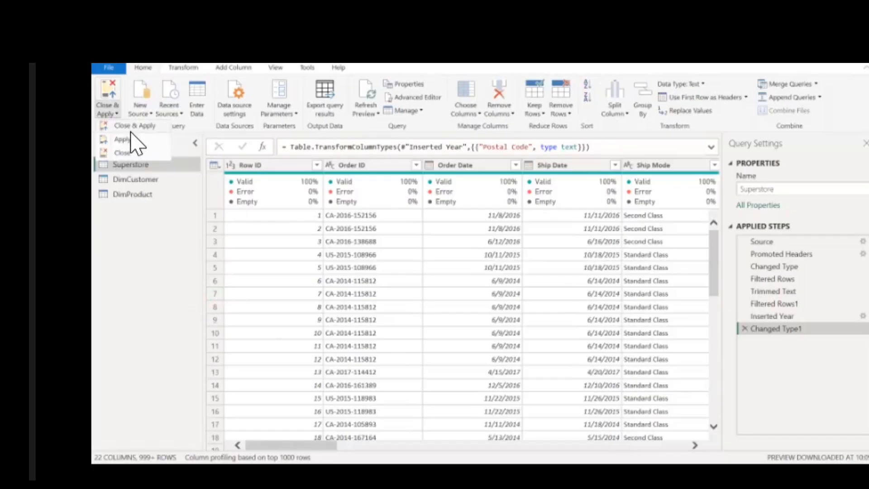